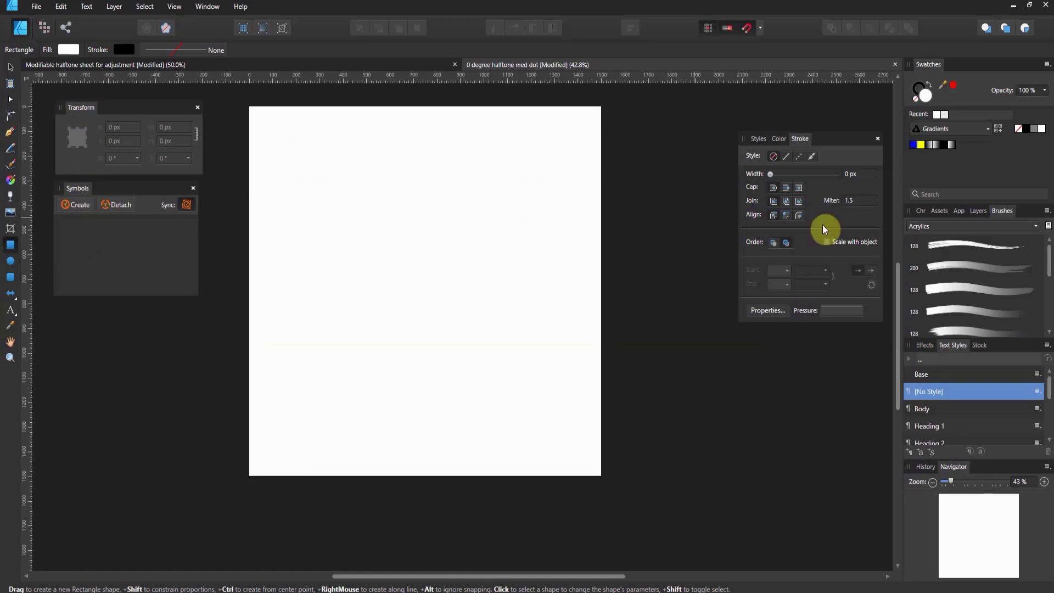
Step: Dock the Stroke, Styles and Color panels with the Brushes panel group and float Layers on its own beside the page
mouse_move(977, 214)
left_mouse_down()
mouse_move(640, 253)
mouse_move(690, 211)
mouse_move(815, 141)
mouse_move(807, 148)
mouse_move(993, 199)
mouse_move(1003, 213)
left_mouse_up()
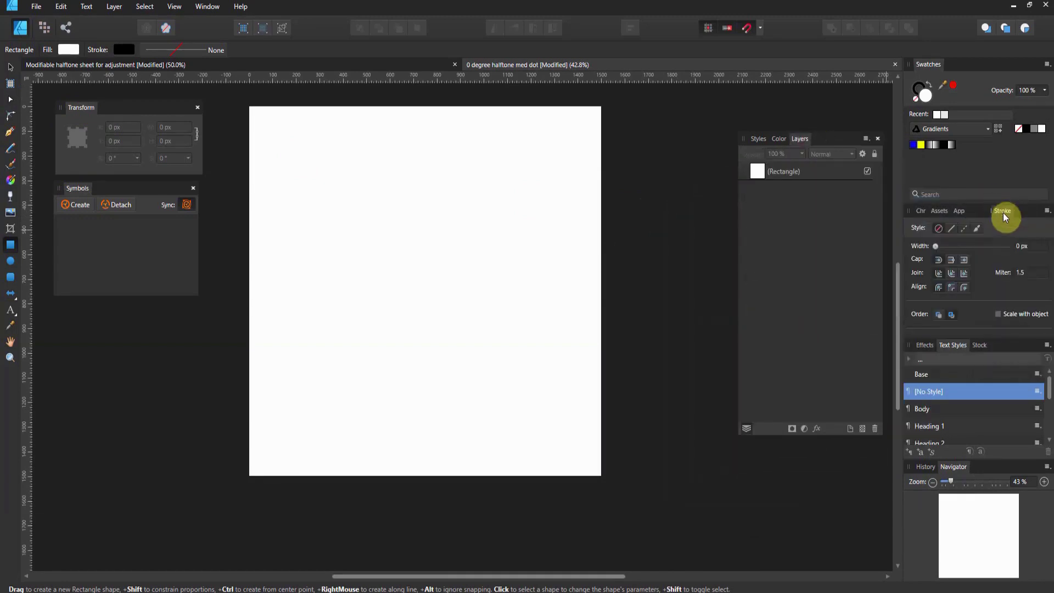
left_click_drag(757, 139, 1004, 216)
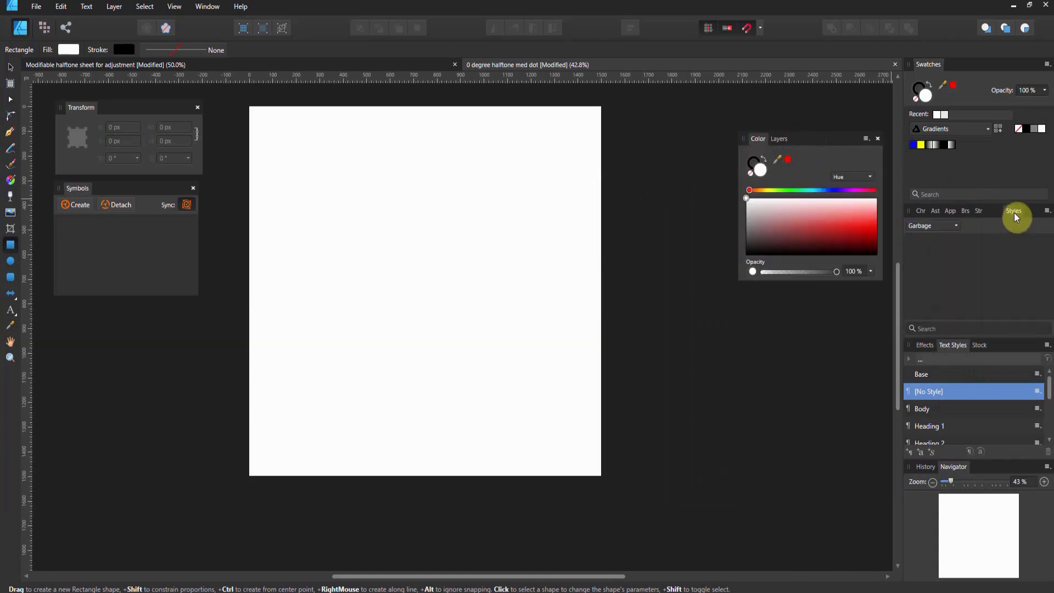
left_click_drag(767, 144, 1020, 213)
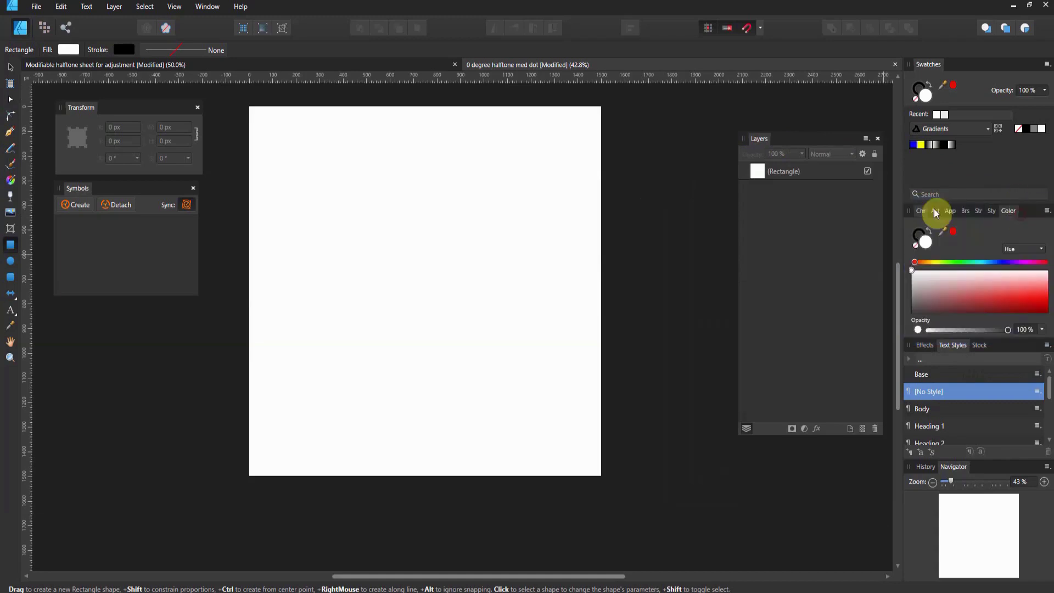
left_click_drag(743, 129, 713, 106)
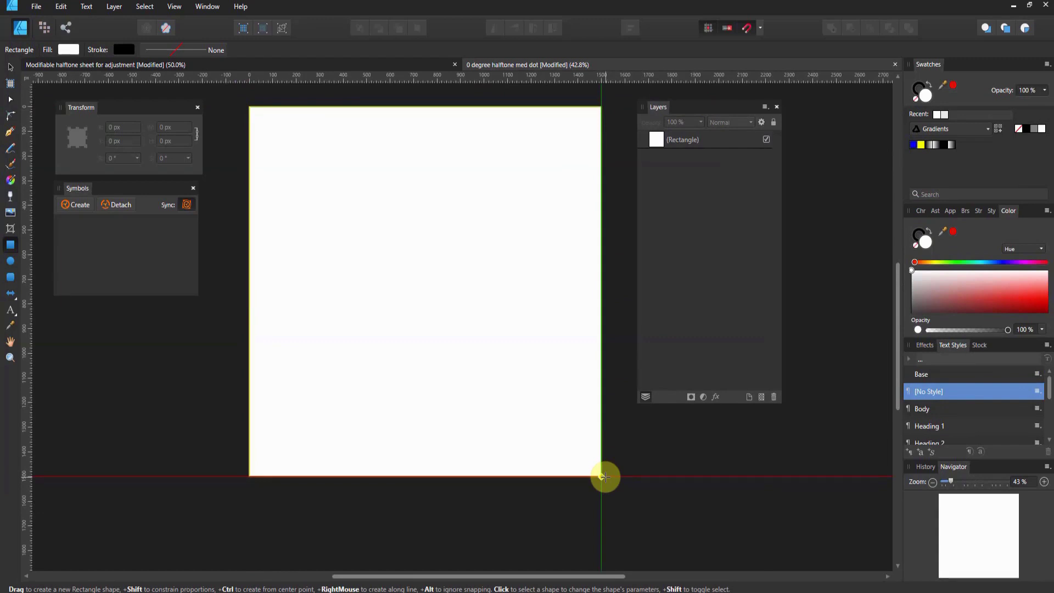
left_click_drag(730, 108, 831, 94)
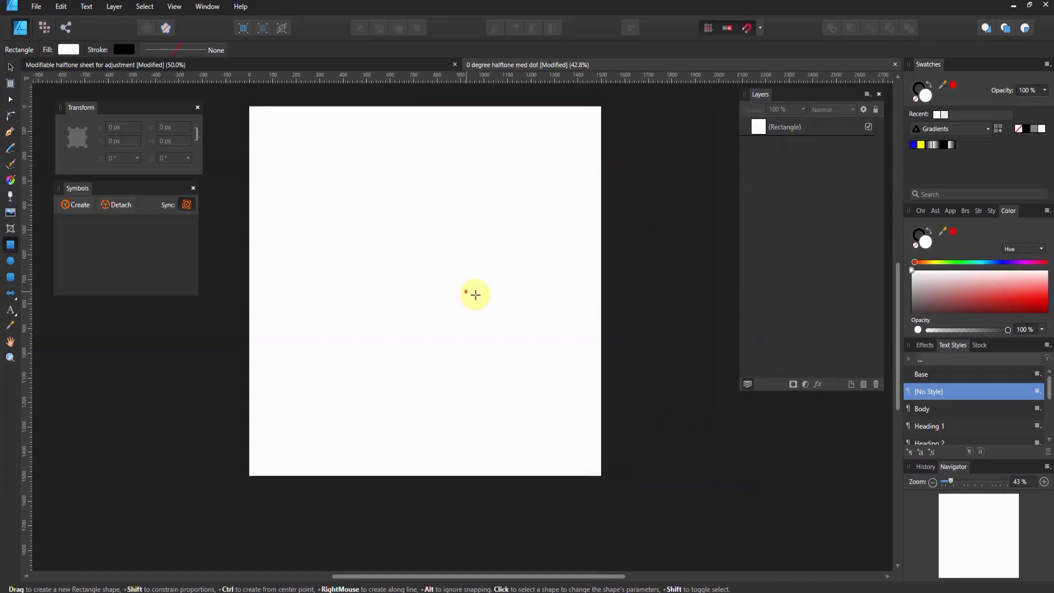
Step: Draw a circle about 21 px wide near the page's upper-left corner and fill it with black
left_click(10, 358)
left_click(314, 152)
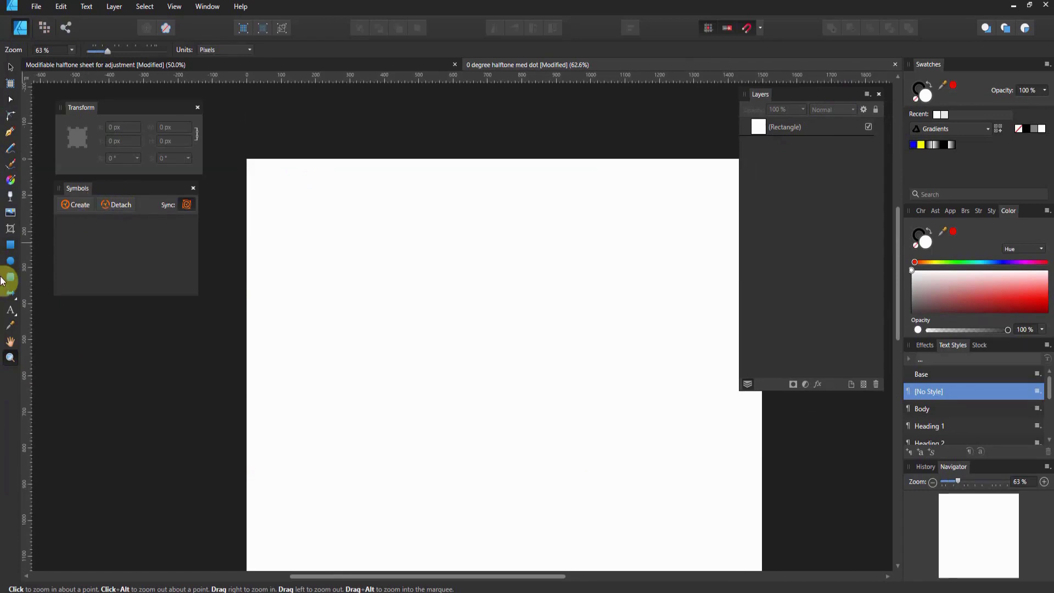
left_click(11, 261)
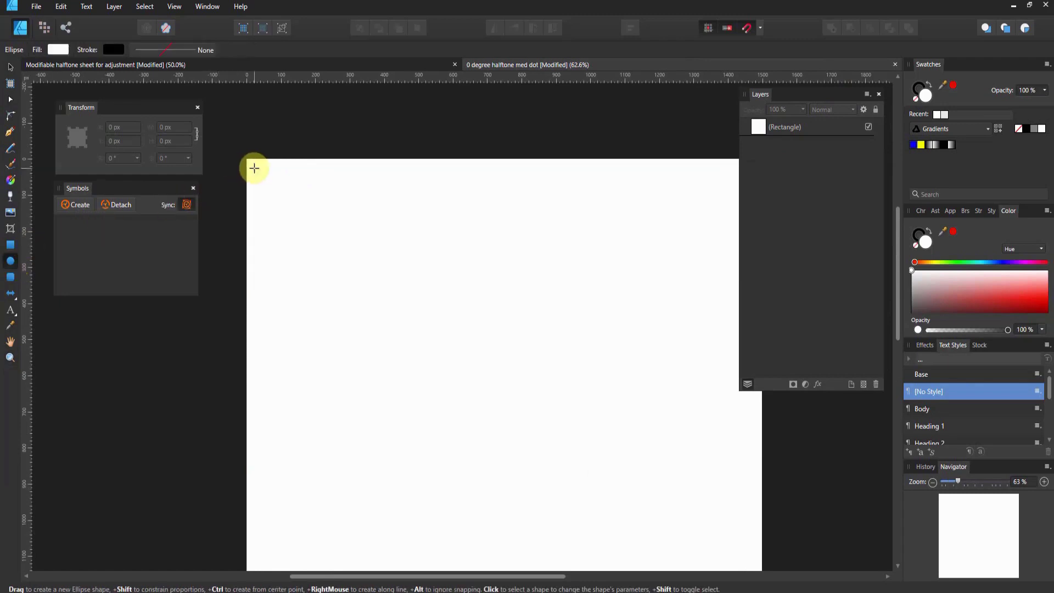
left_click_drag(254, 168, 262, 176)
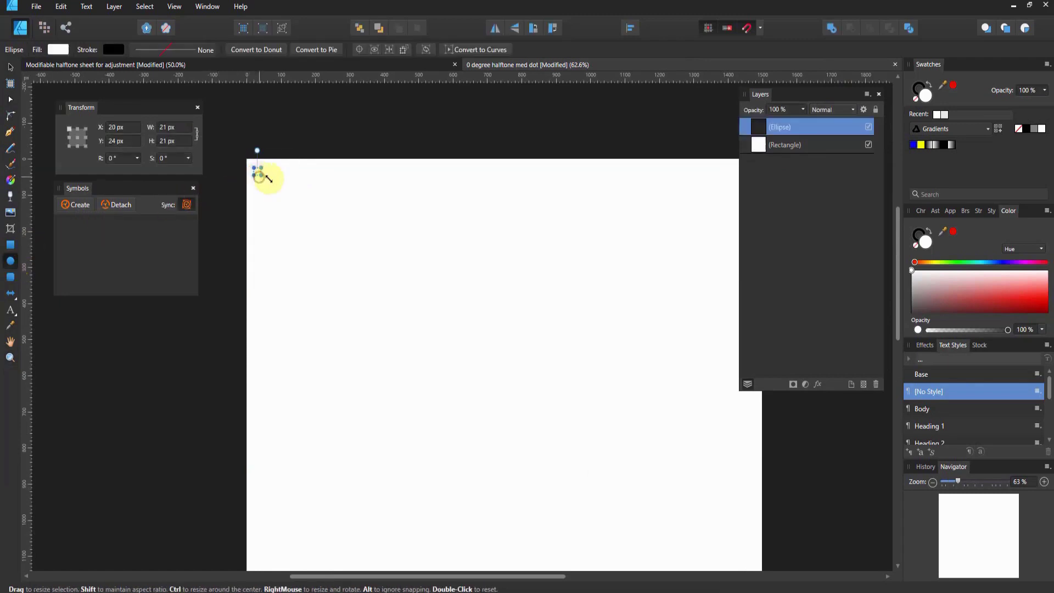
left_click(57, 48)
left_click(171, 189)
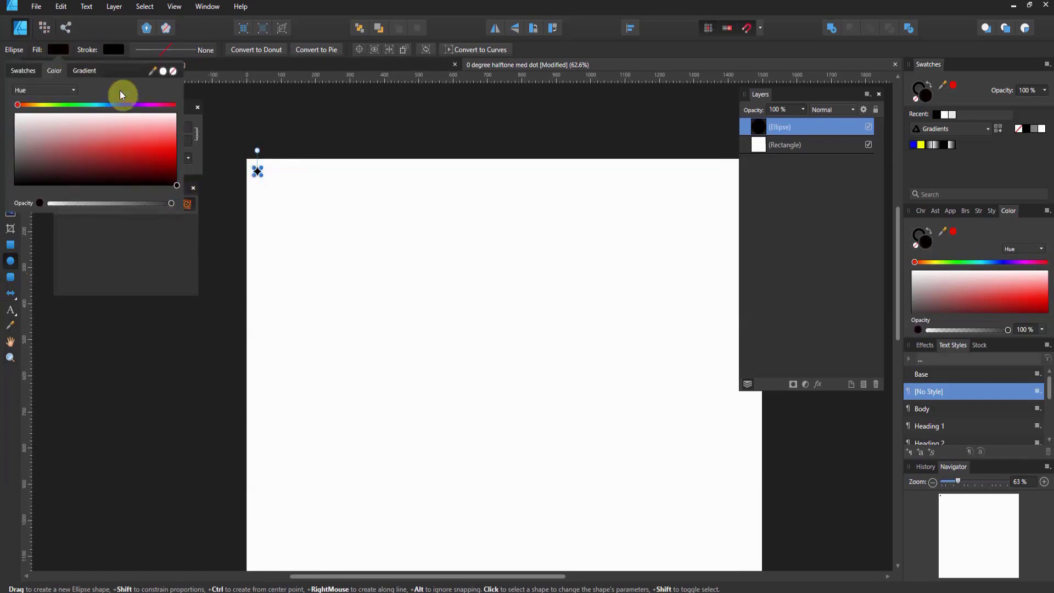
left_click(229, 65)
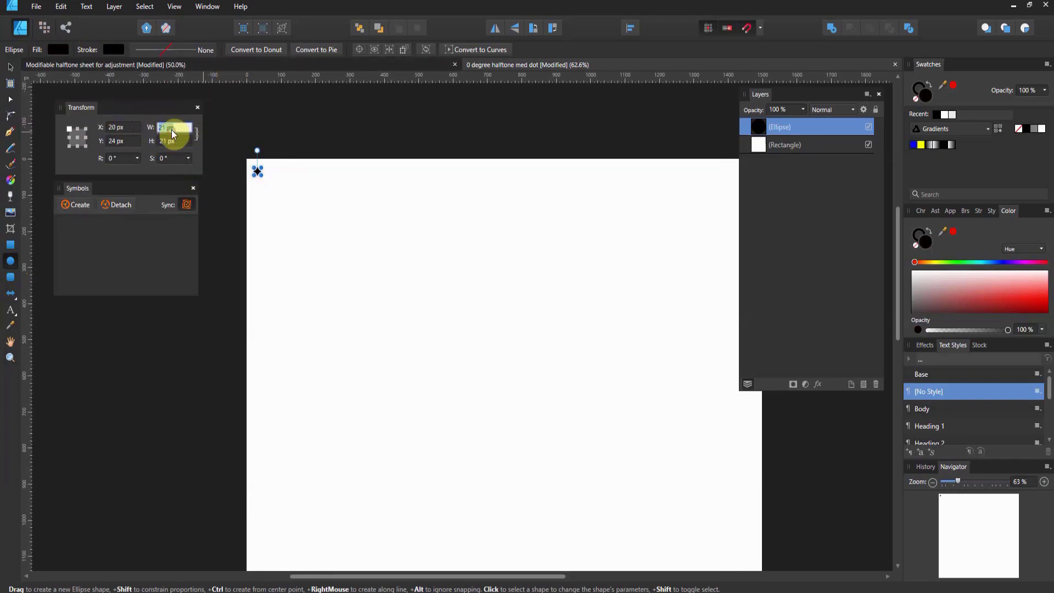
Step: Set the circle's width and height to 10 px and position it at X 5 px, Y 5 px
type("10")
left_click(181, 142)
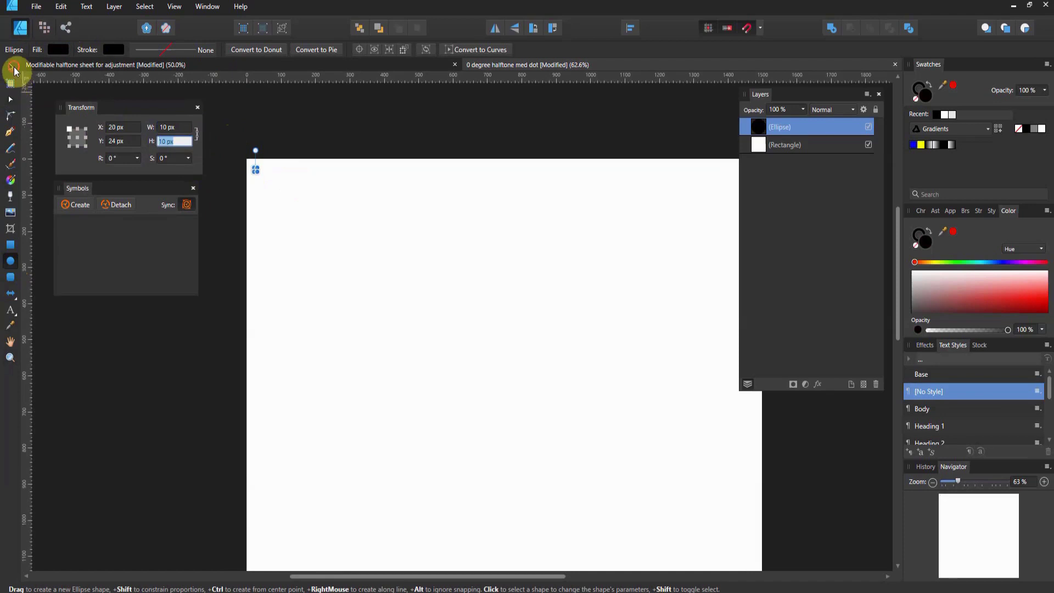
left_click(10, 358)
left_click_drag(278, 199, 170, 150)
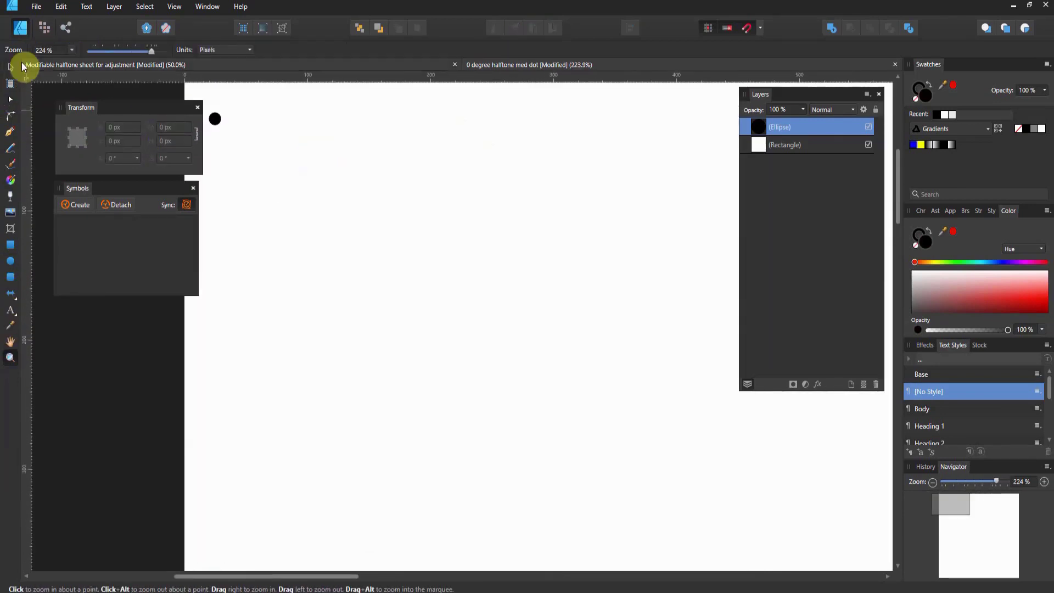
left_click(11, 66)
left_click_drag(134, 108, 111, 97)
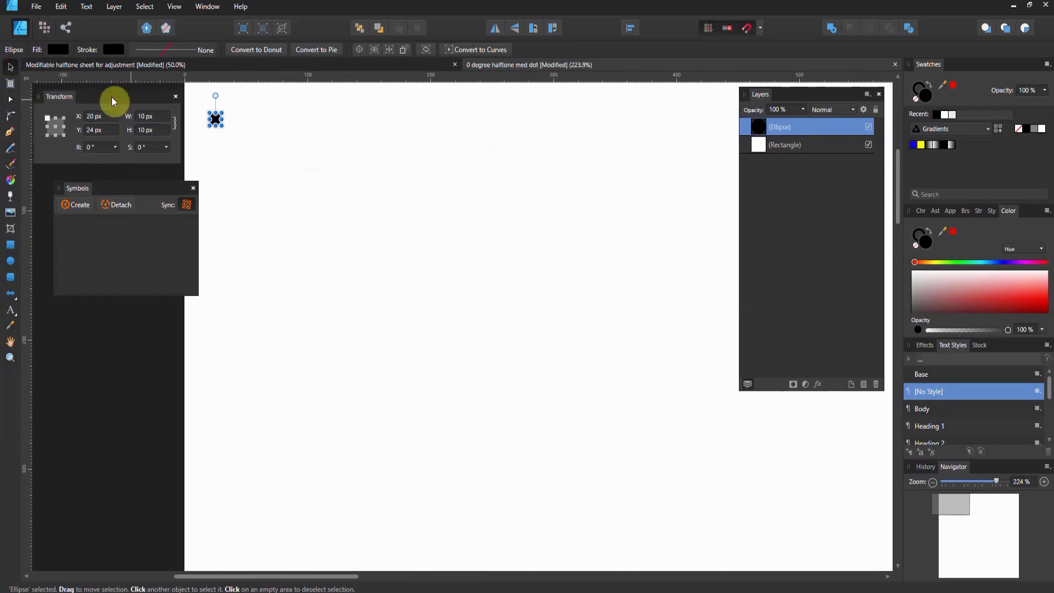
left_click(101, 116)
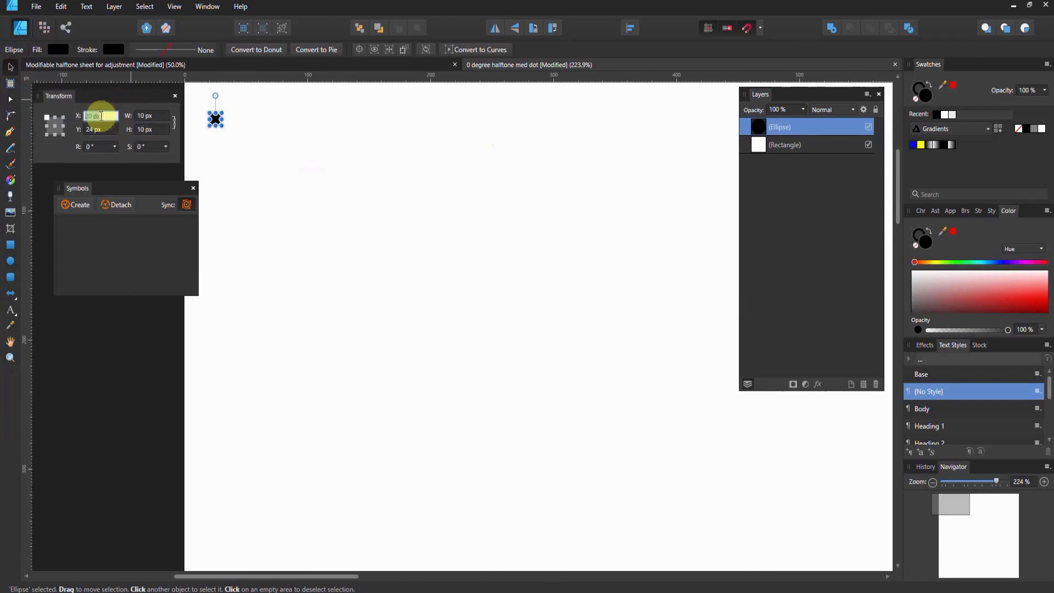
type("5")
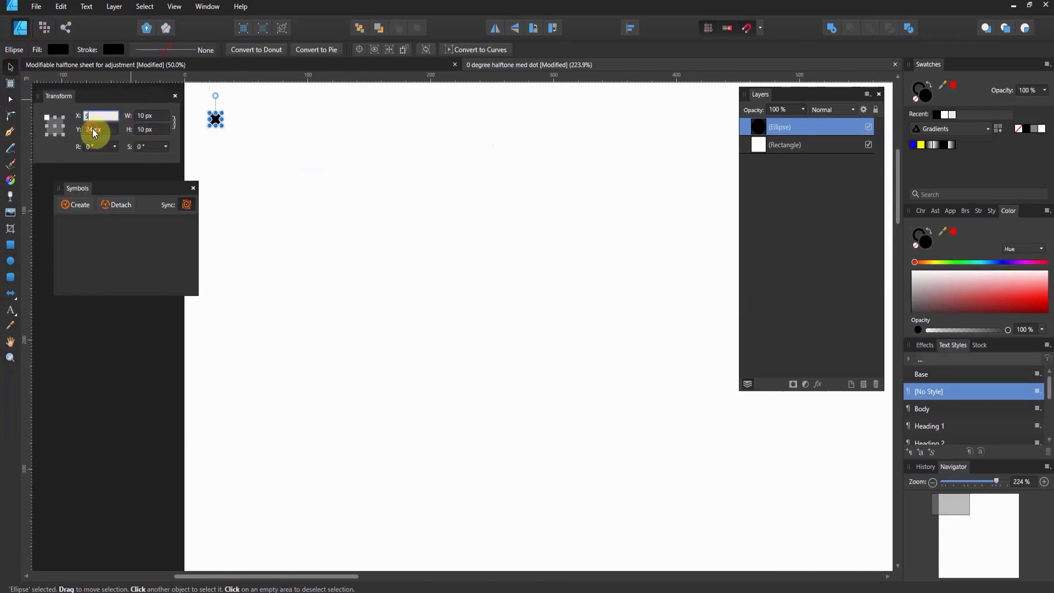
left_click(93, 130)
type("5")
key("Return")
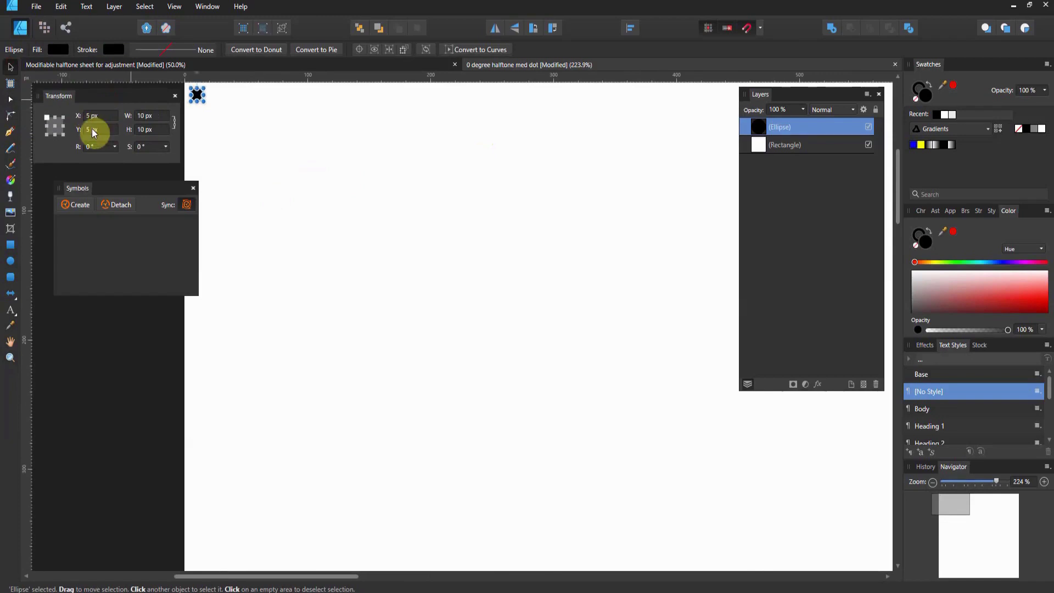
Step: Turn the circle into a symbol and place a copy of it on the same row at X 20 px
scroll(299, 169, "up", 1)
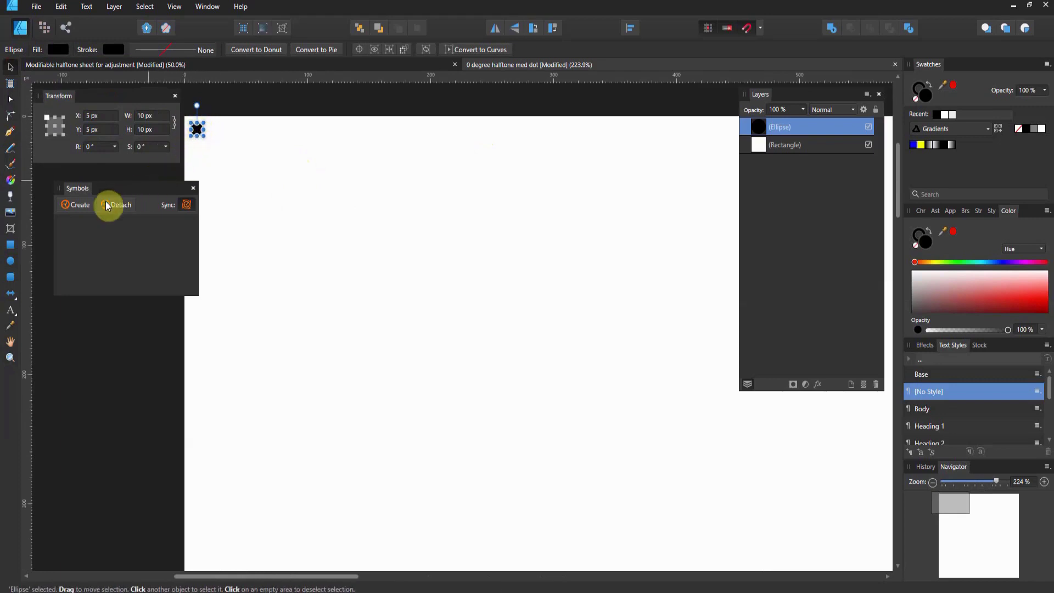
left_click(76, 203)
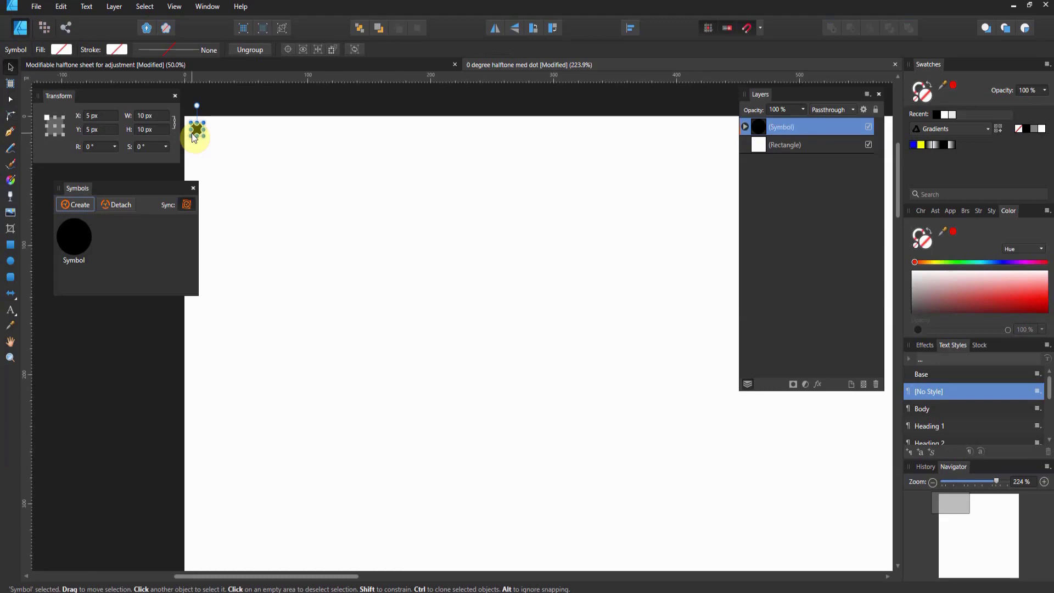
left_click_drag(200, 134, 219, 134)
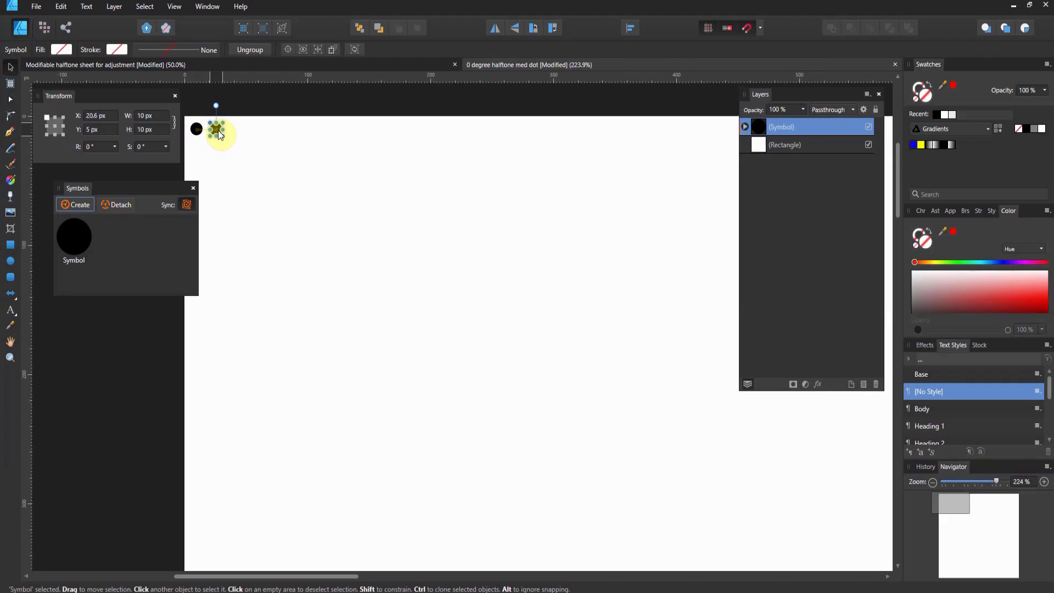
left_click_drag(219, 132, 218, 132)
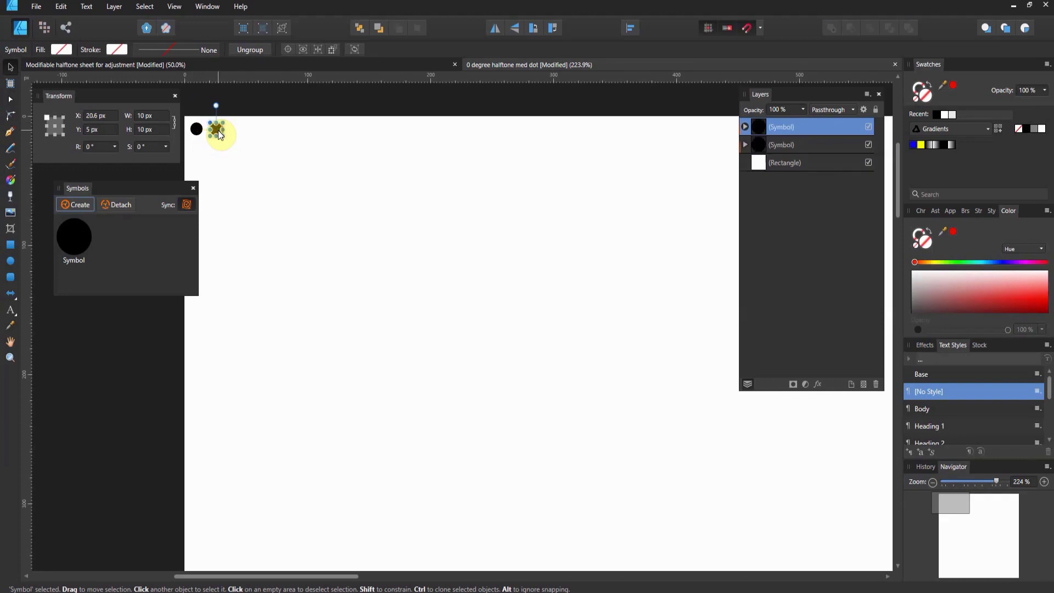
type("20")
left_click(88, 116)
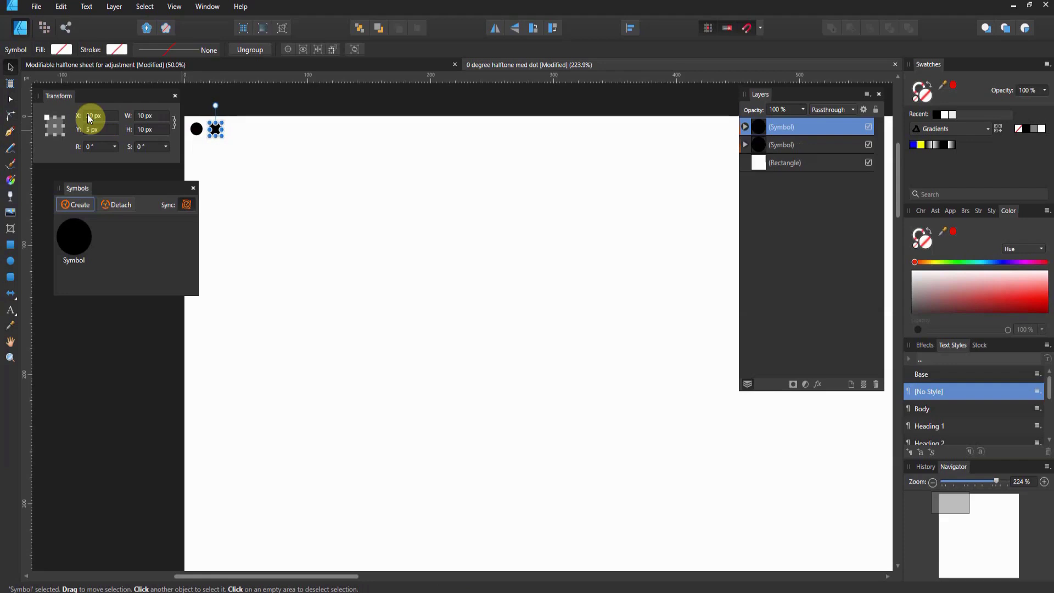
Step: Repeat the duplication of the symbol at 15 px spacing to extend the row beyond the page's far edge, up to X 1910 px
key("ctrl+j")
key("ctrl+j")
key("ctrl+j")
key("ctrl+j")
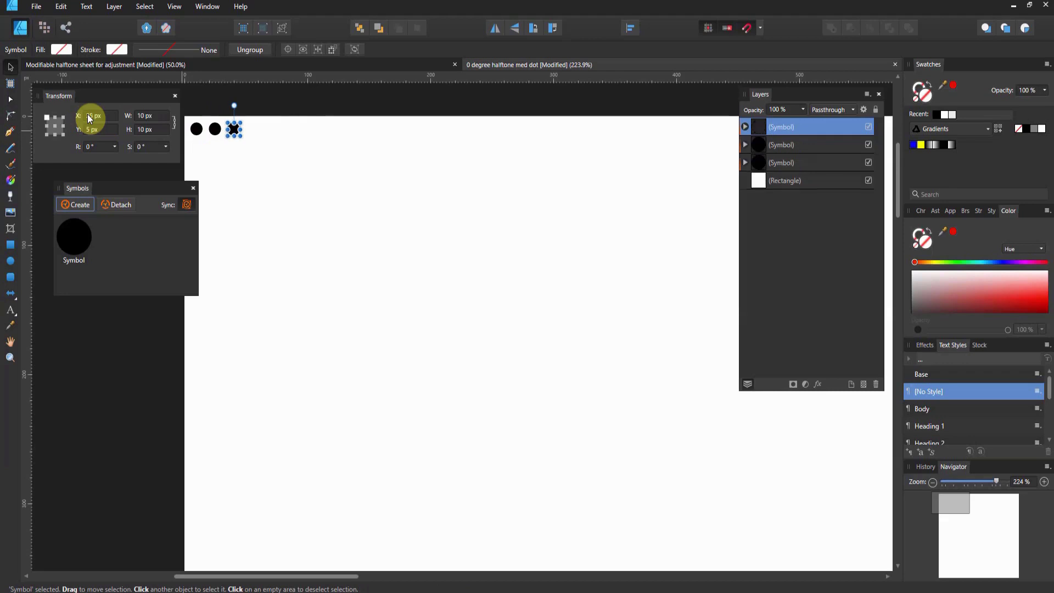
key("ctrl+j")
key("ctrl+j")
key("ctrl+j")
key("ctrl+j")
key("ctrl+j")
key("ctrl+j")
key("ctrl+j")
key("ctrl+j")
key("ctrl+j")
key("ctrl+j")
key("ctrl+j")
key("ctrl+j")
key("ctrl+j")
key("ctrl+j")
key("ctrl+j")
key("ctrl+j")
key("ctrl+j")
key("ctrl+j")
key("ctrl+j")
key("ctrl+j")
key("ctrl+j")
key("ctrl+j")
key("ctrl+j")
key("ctrl+j")
key("ctrl+j")
key("ctrl+j")
key("ctrl+j")
key("ctrl+j")
key("ctrl+j")
key("ctrl+j")
key("ctrl+j")
key("ctrl+j")
key("ctrl+j")
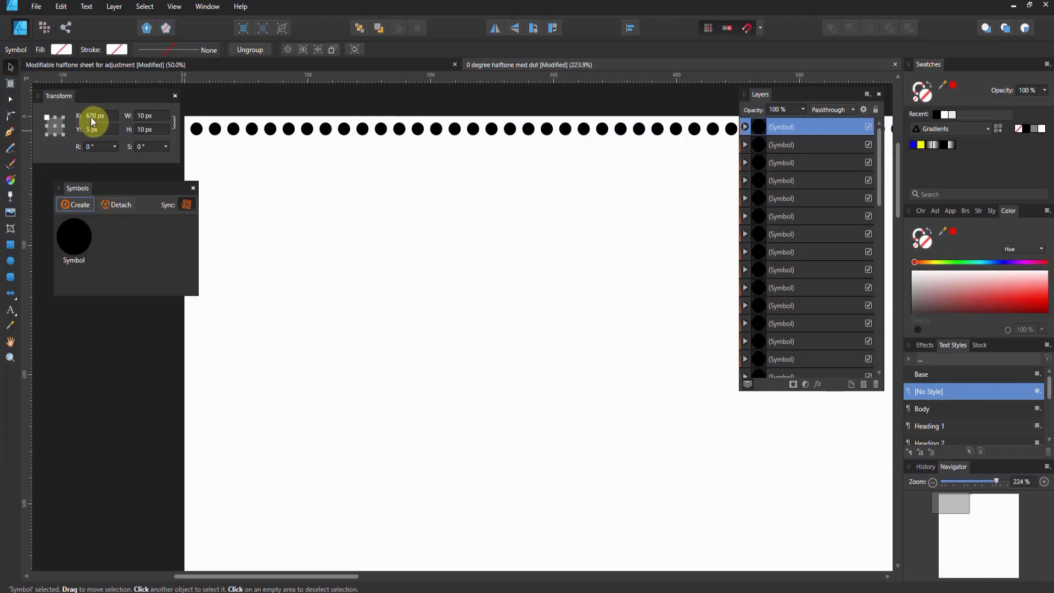
key("ctrl+j")
key("ctrl+j")
key("ctrl+j")
key("ctrl+j")
key("ctrl+j")
key("ctrl+j")
key("ctrl+j")
key("ctrl+j")
key("ctrl+j")
key("ctrl+j")
key("ctrl+j")
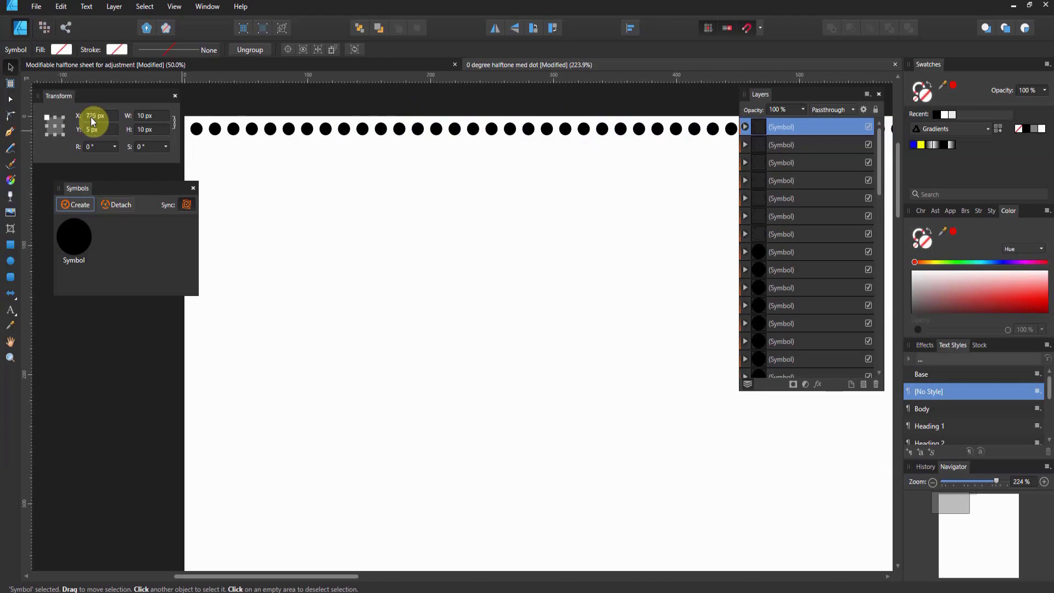
key("ctrl+j")
key("ctrl+j")
key("ctrl+j")
key("ctrl+j")
key("ctrl+j")
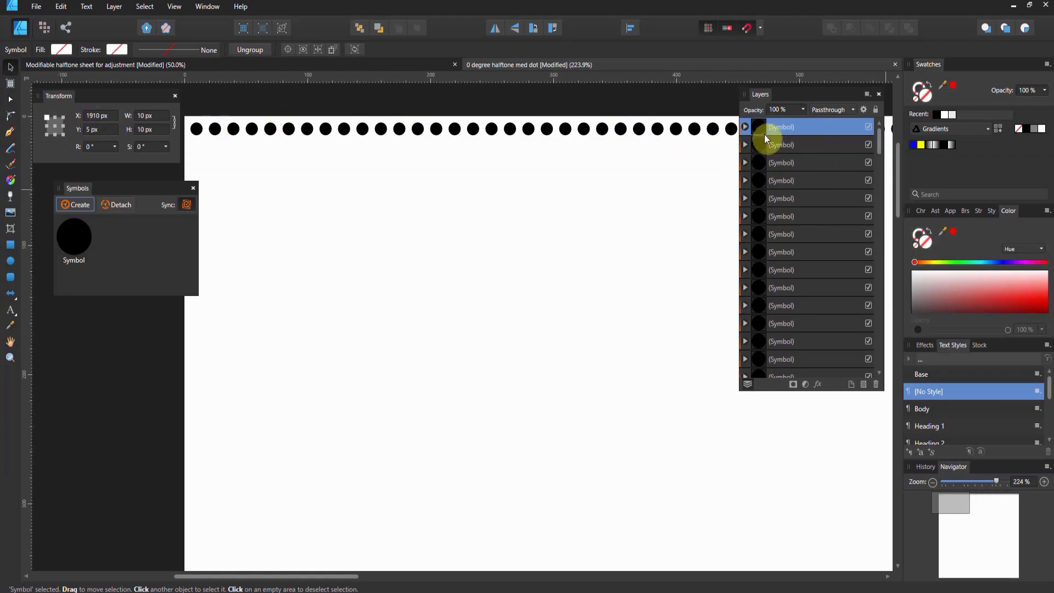
Step: Expand the first symbol, directly above the white rectangle in the layer stack, and select its ellipse
scroll(767, 135, "down", 5)
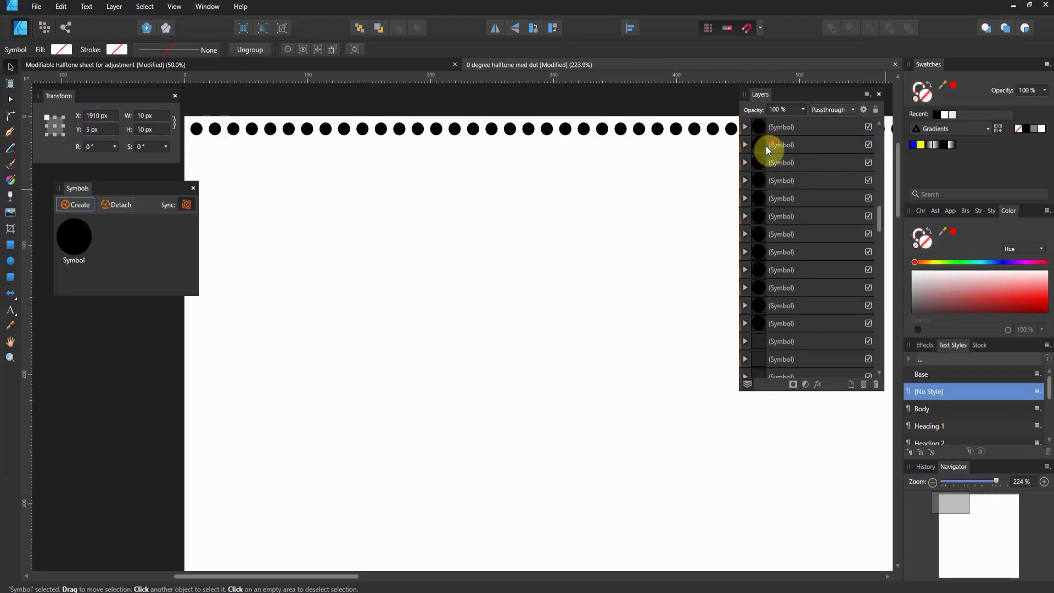
scroll(766, 154, "down", 3)
scroll(769, 159, "down", 3)
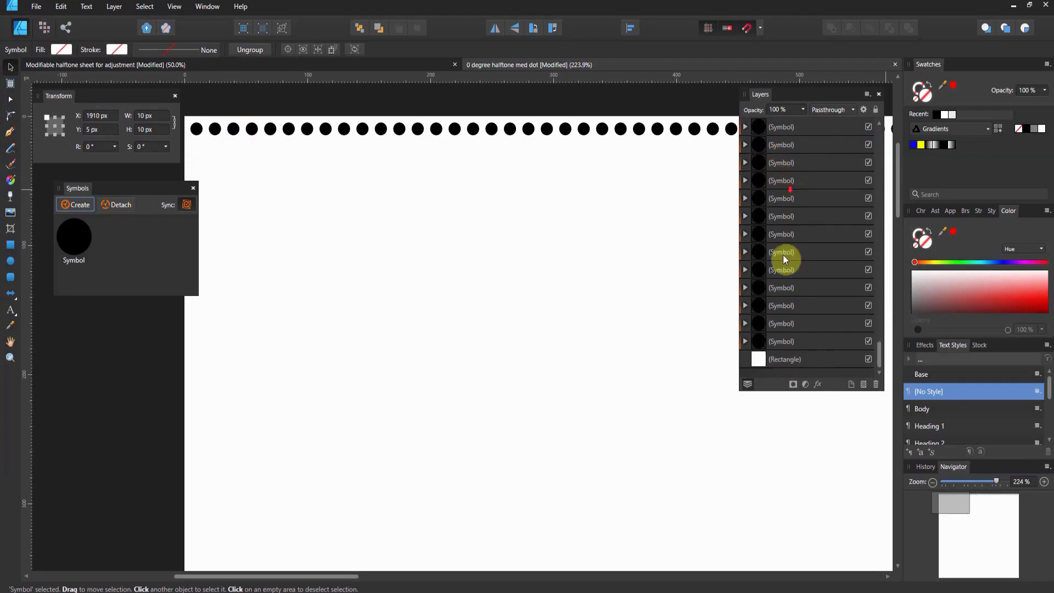
left_click(745, 342)
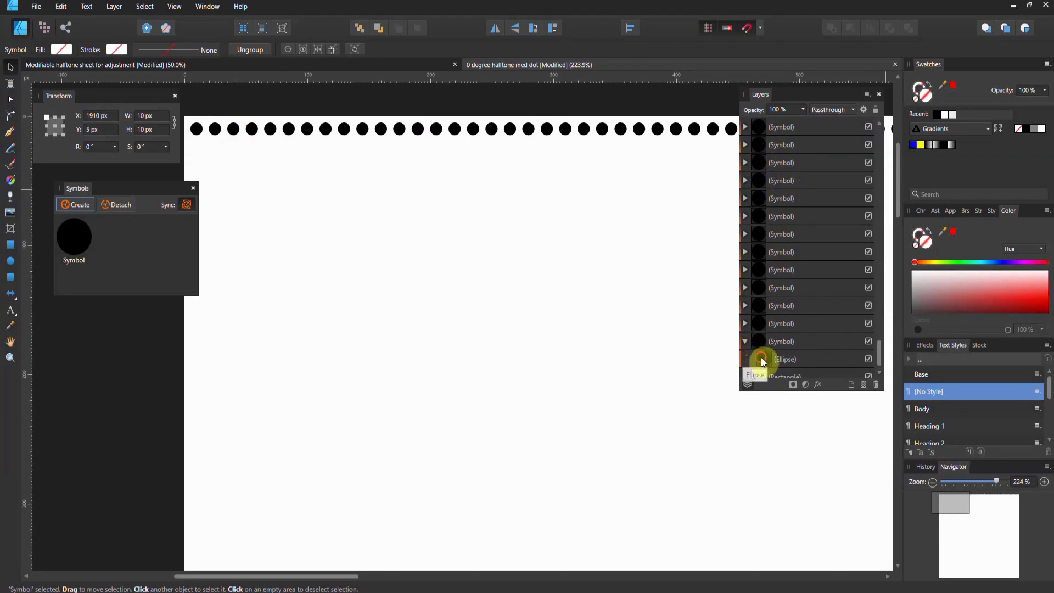
left_click(761, 358)
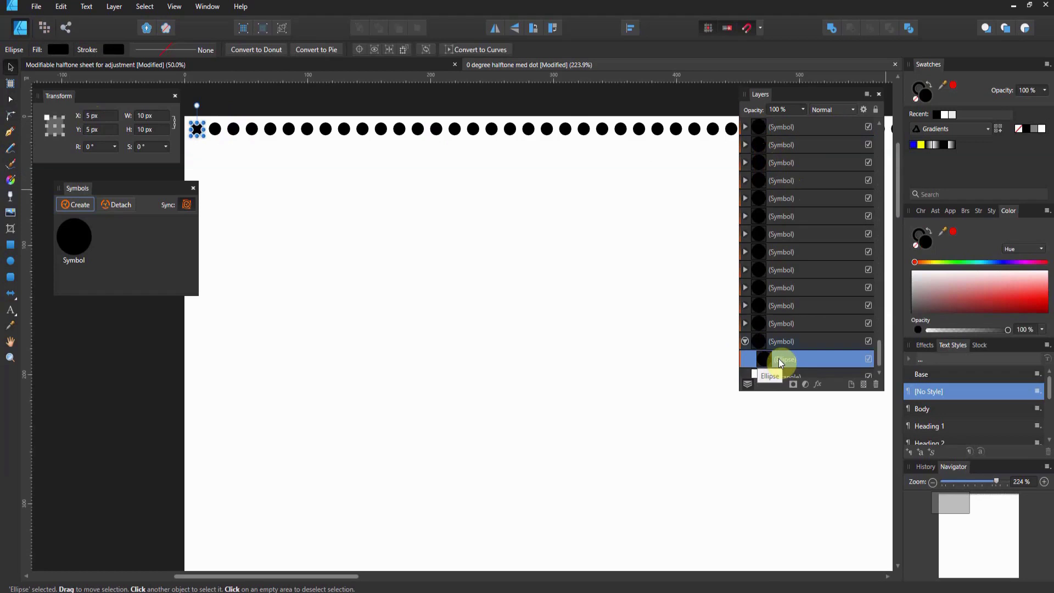
Step: Try 12 px and 8 px as the ellipse's size across all linked dots and restore it to 10 px
left_click(141, 117)
type("12")
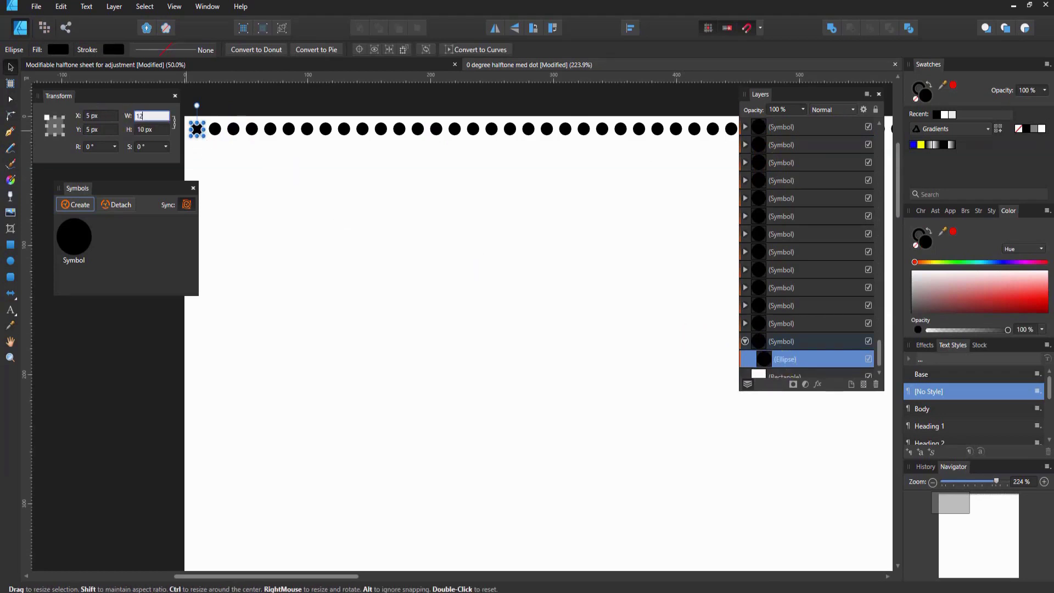
key("Return")
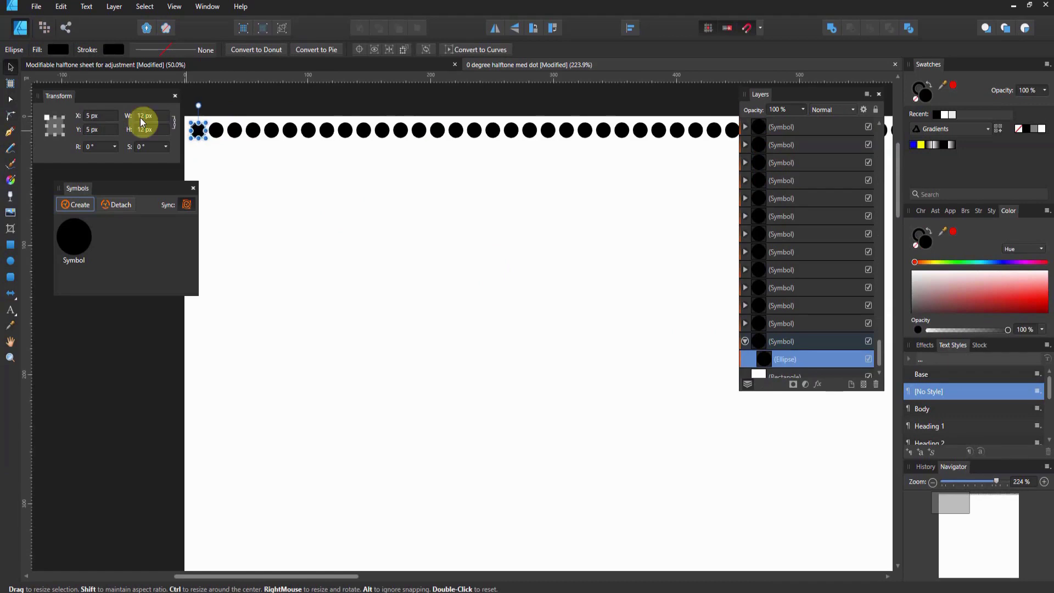
type("8")
key("Return")
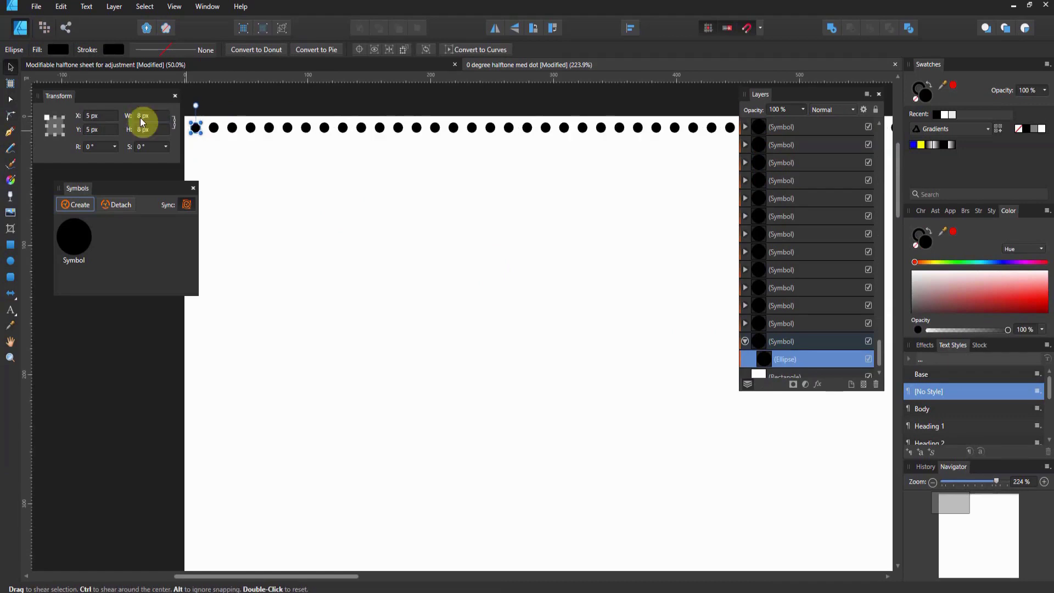
left_click(140, 117)
type("10")
key("Return")
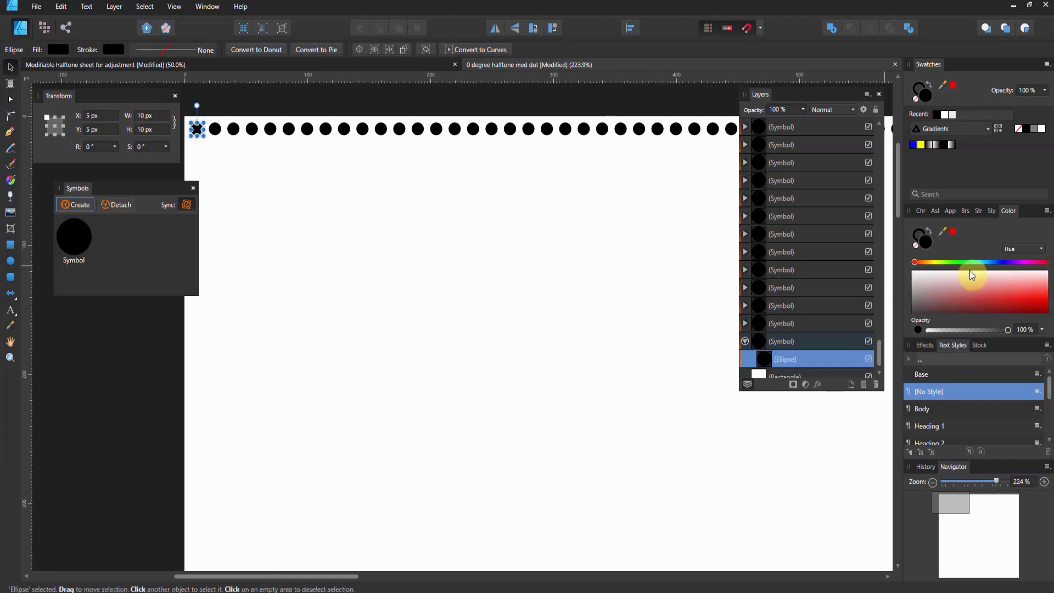
Step: Change the ellipse's fill to bright red so that all linked symbol dots are recoloured
left_click_drag(1034, 263, 1046, 263)
left_click(1036, 306)
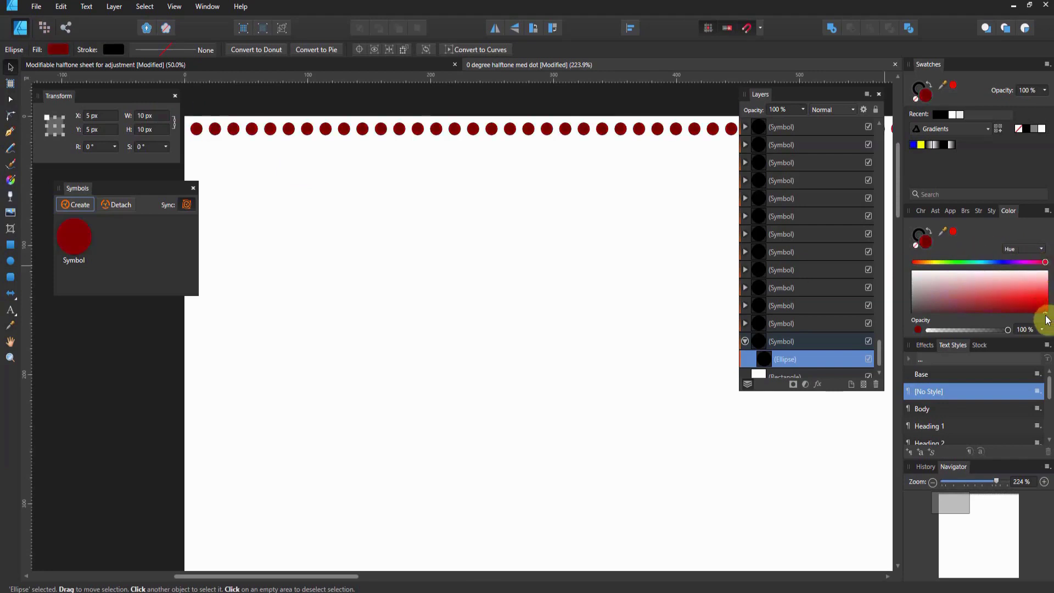
left_click(1039, 297)
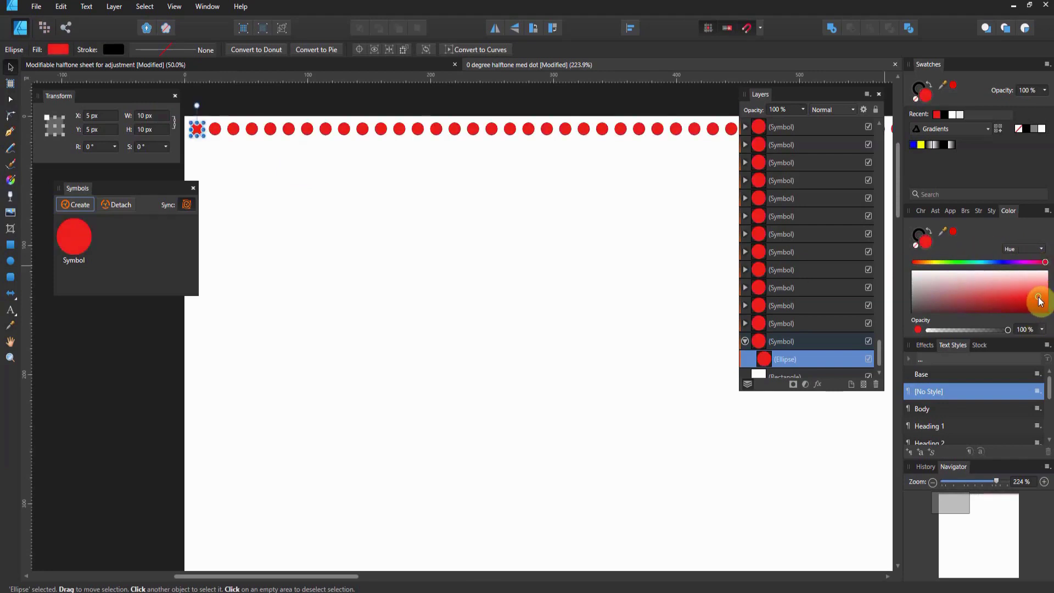
Step: Set the ellipse's fill to black (000000) so that all linked dots are recoloured
left_click_drag(1022, 287, 1037, 308)
double_click(930, 243)
left_click_drag(561, 372, 583, 405)
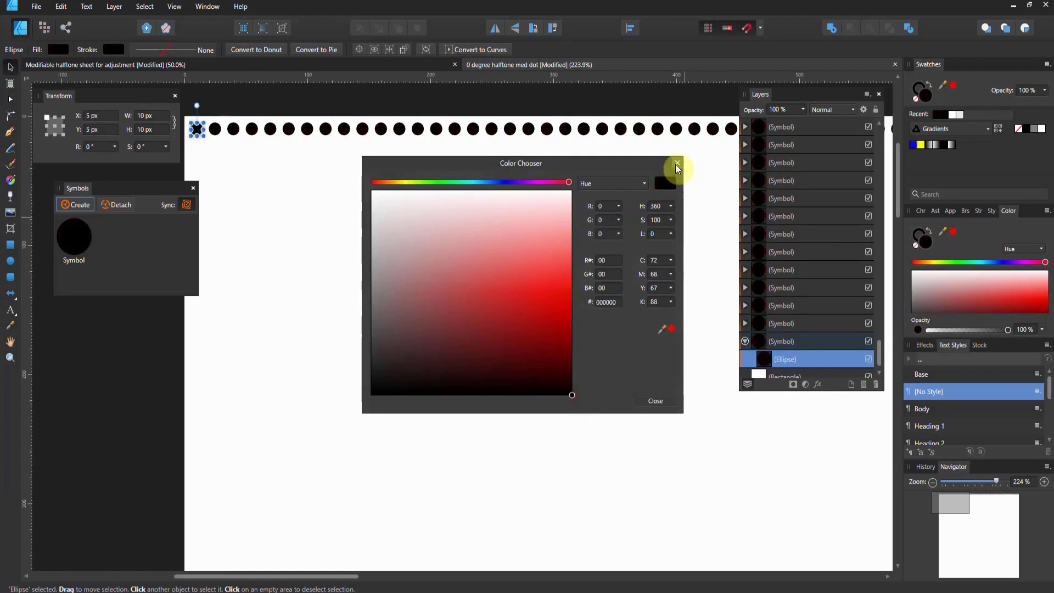
left_click(677, 164)
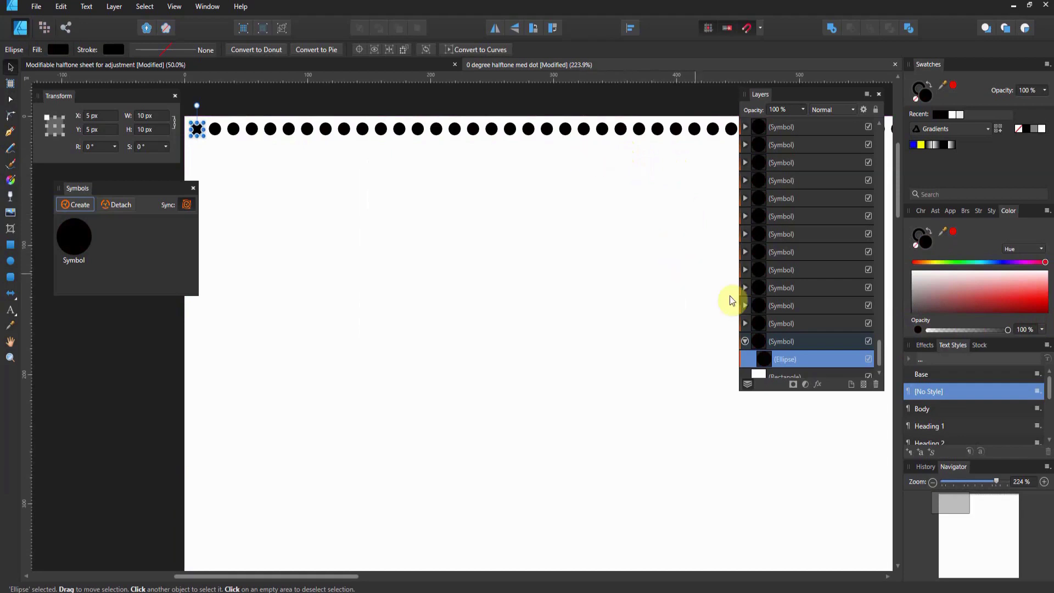
Step: Rename the first symbol's ellipse layer as Origin
double_click(788, 364)
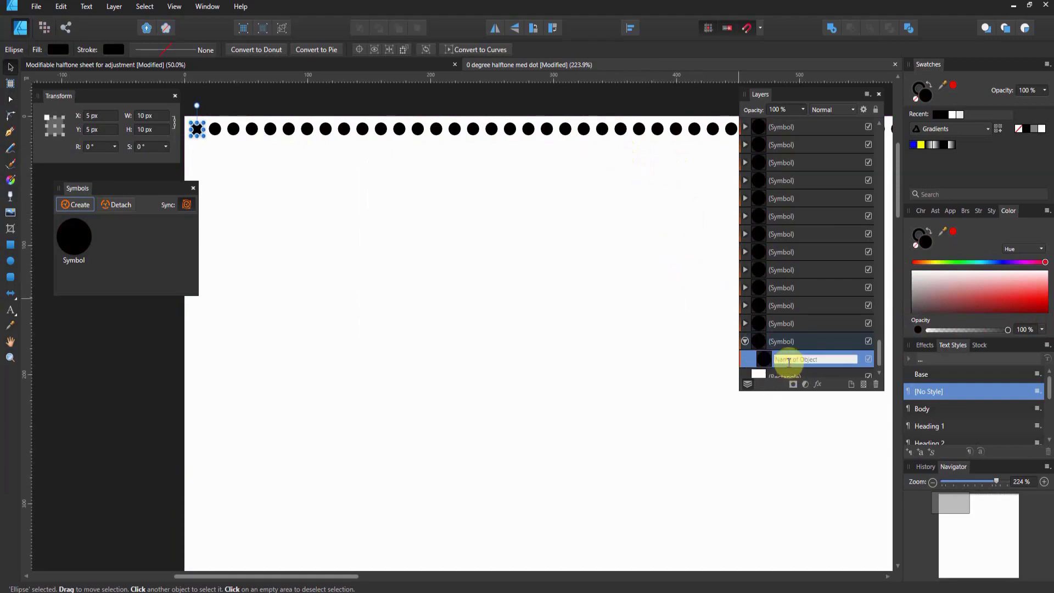
type("Origin")
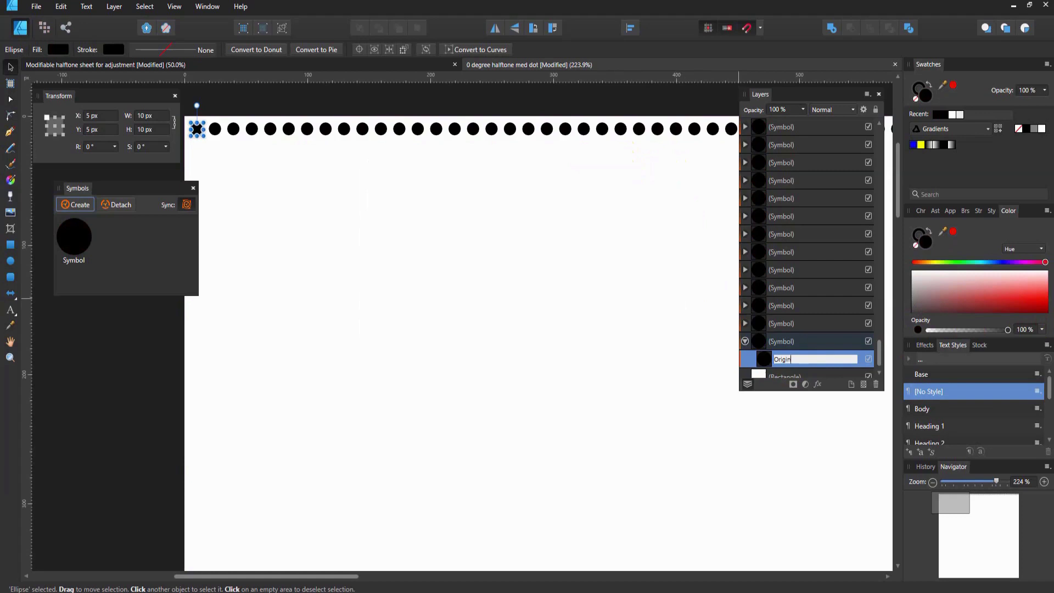
left_click(810, 363)
left_click(762, 359)
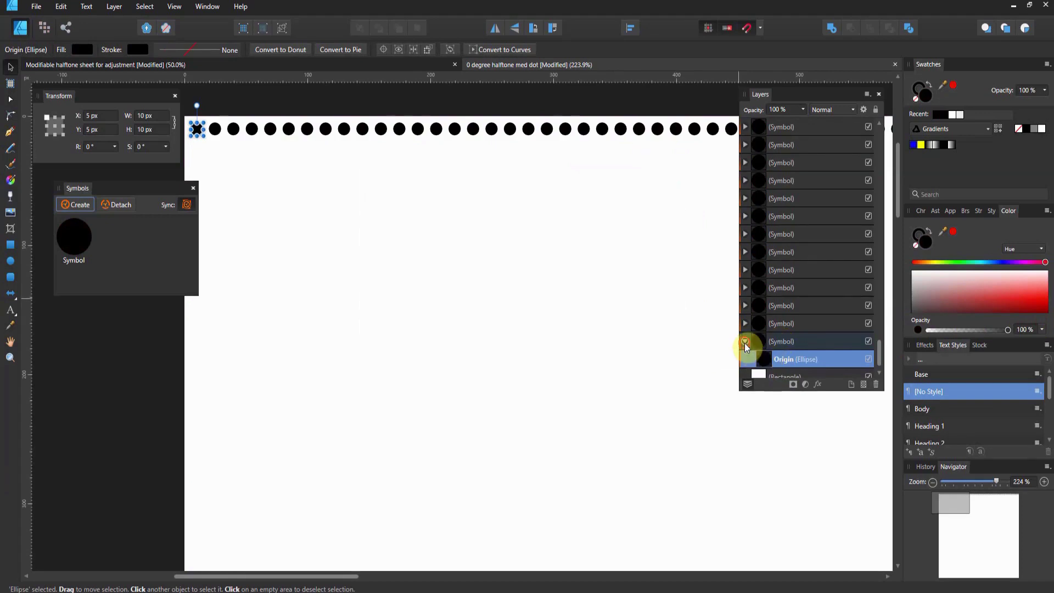
Step: Collapse the first symbol, select every symbol in the layer stack and group them as one row
left_click(745, 341)
left_click(781, 342)
scroll(779, 341, "up", 20)
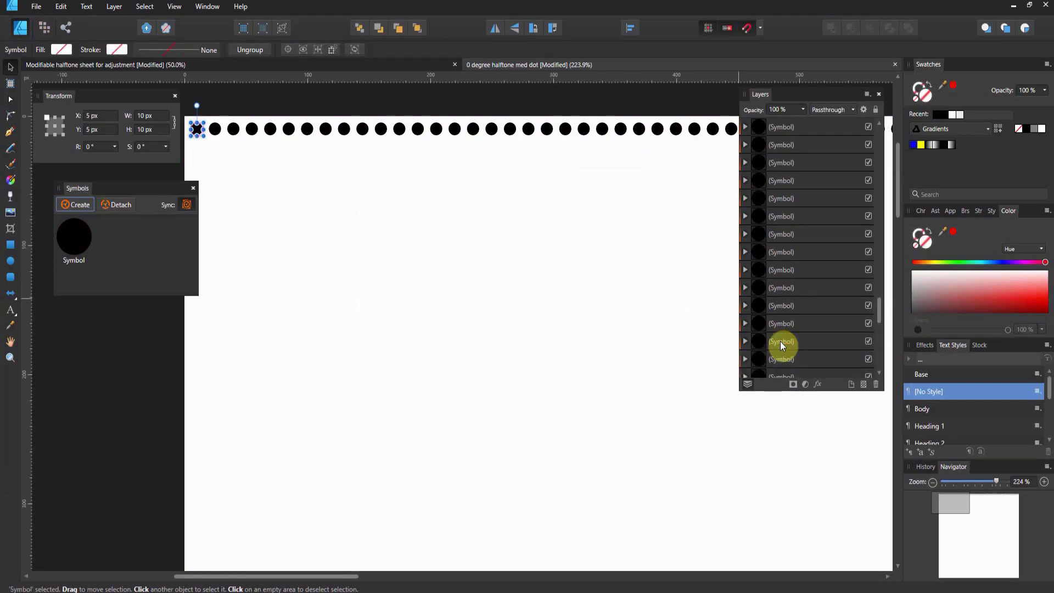
scroll(780, 340, "up", 10)
left_click(793, 125, "shift")
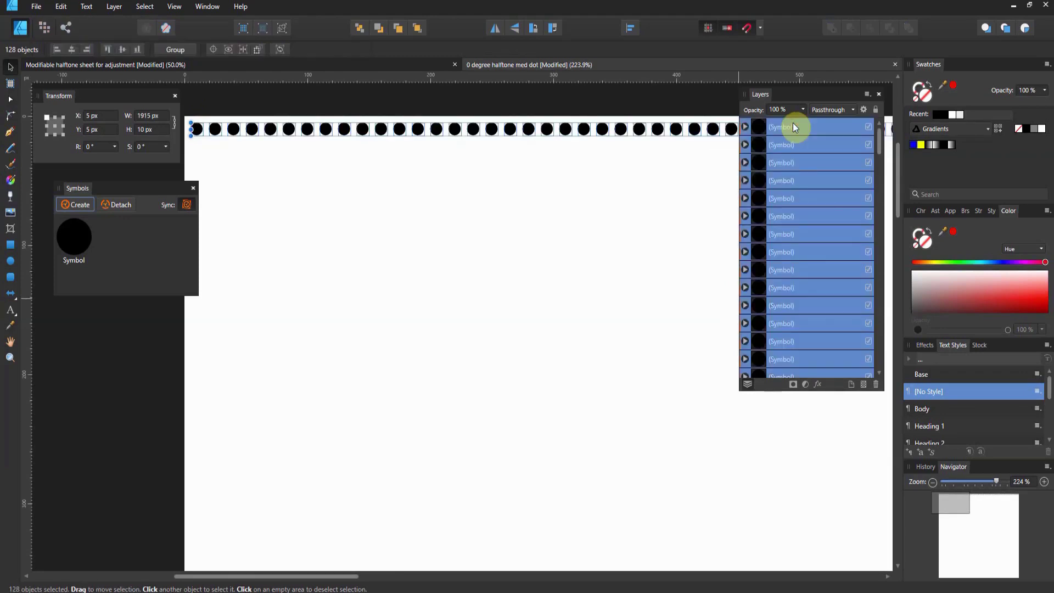
right_click(794, 125)
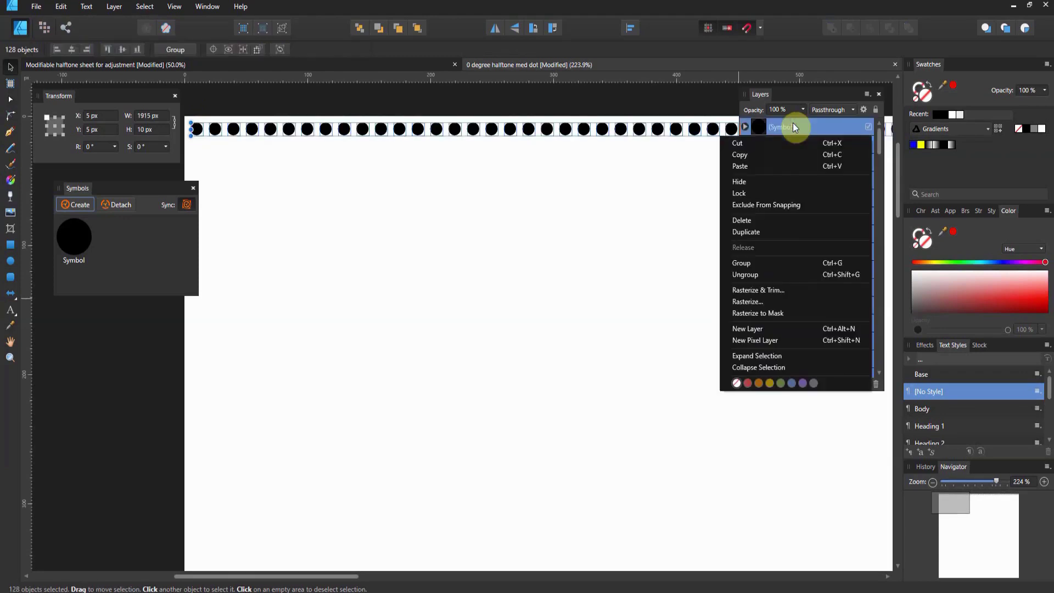
left_click(788, 267)
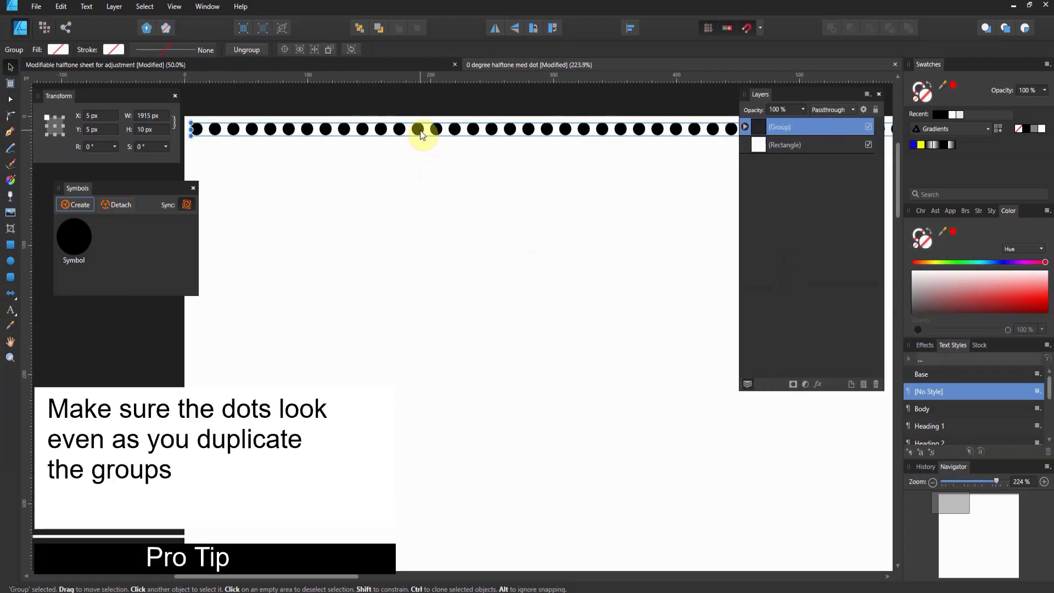
Step: Duplicate the grouped dot row just below the original and set the copy's Y position to 12.5 px
left_click_drag(420, 130, 424, 144)
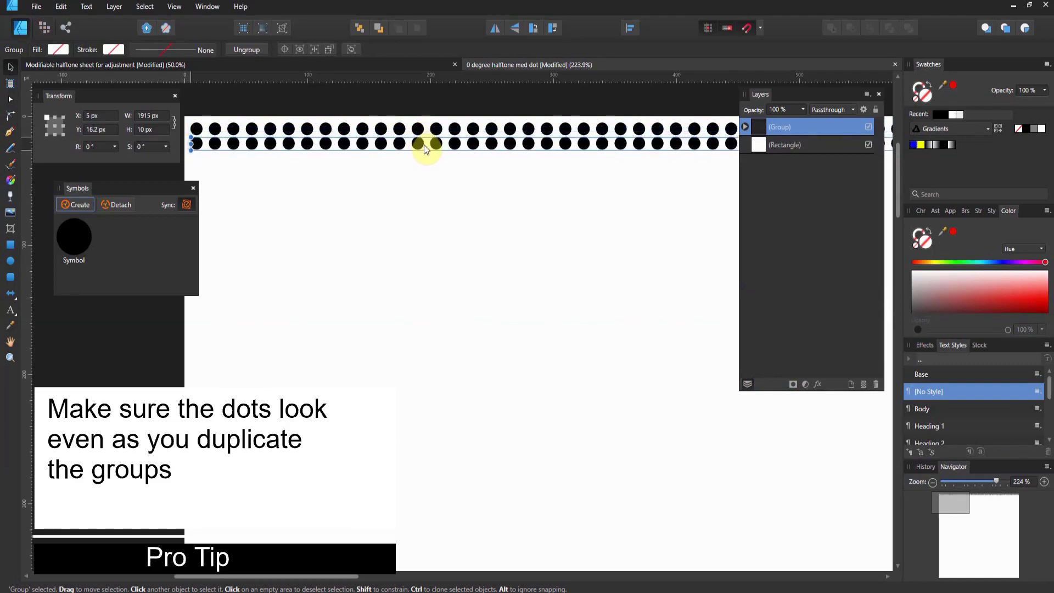
mouse_move(424, 144)
left_mouse_down()
mouse_move(420, 130)
mouse_move(421, 140)
left_mouse_up()
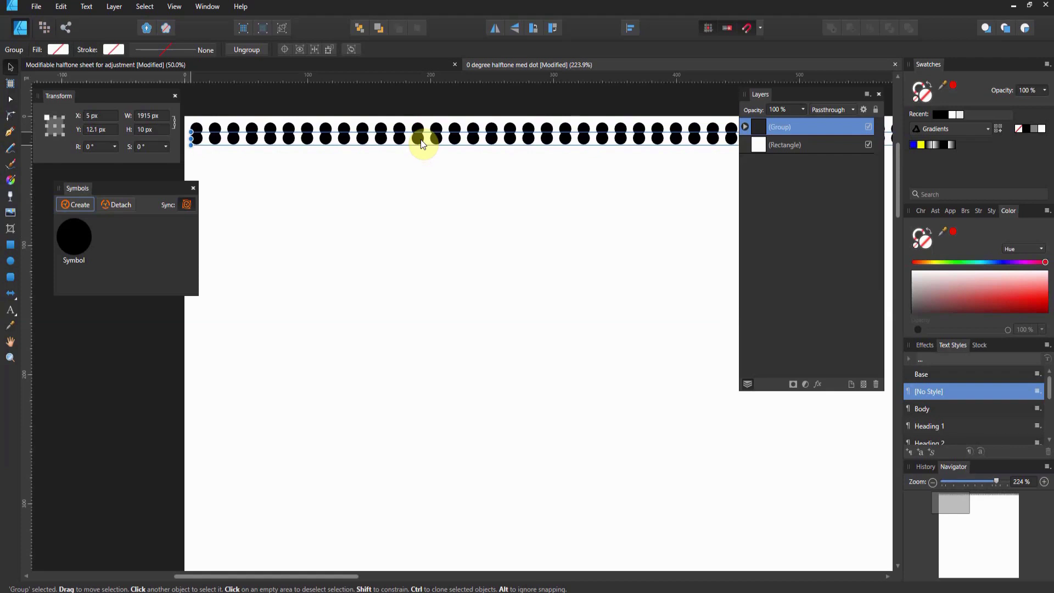
key("ctrl+j")
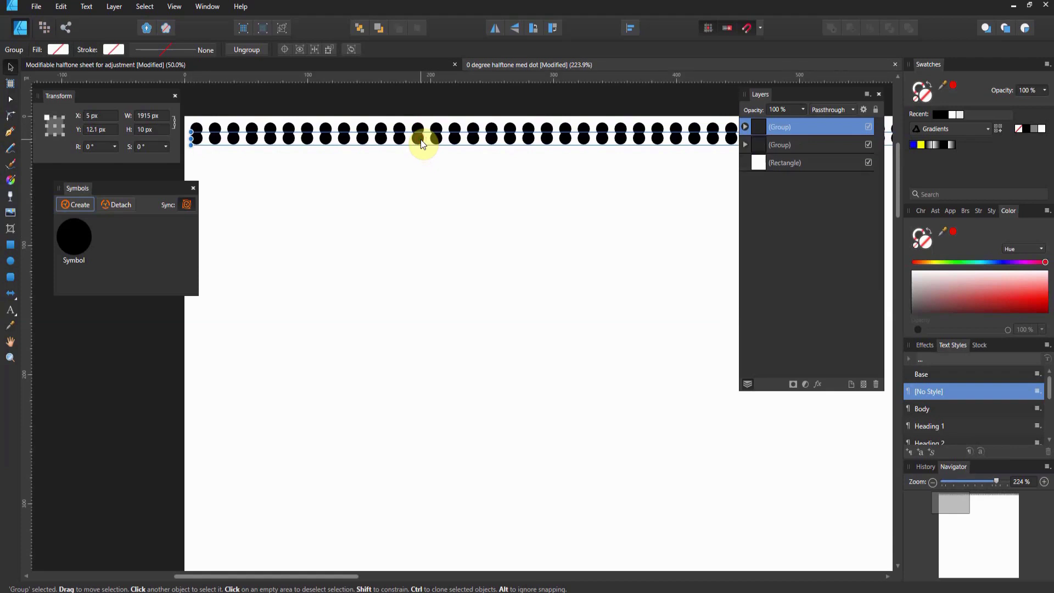
left_click(99, 132)
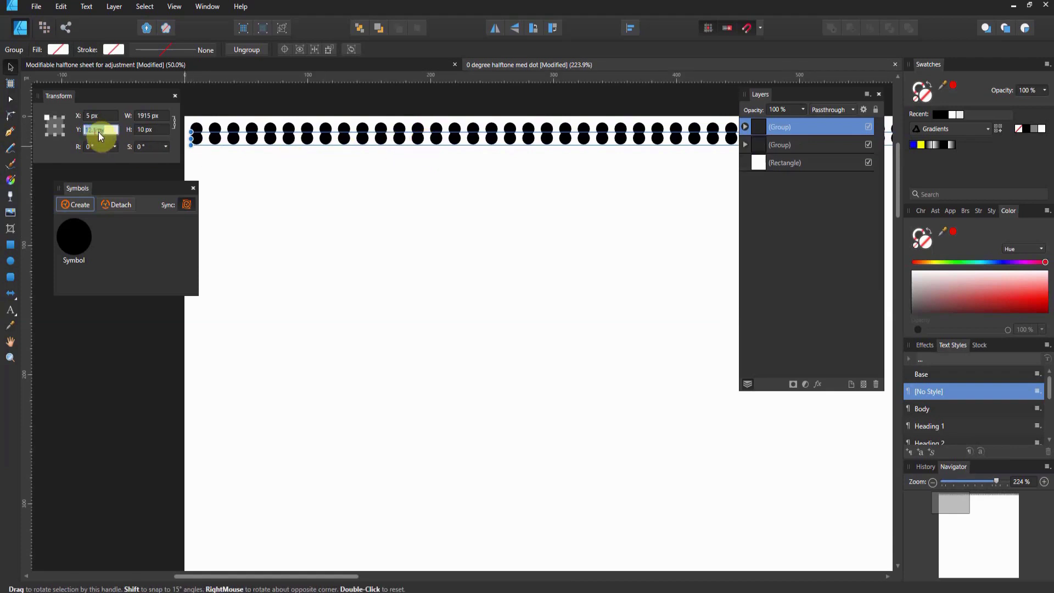
type("12.5")
key("Return")
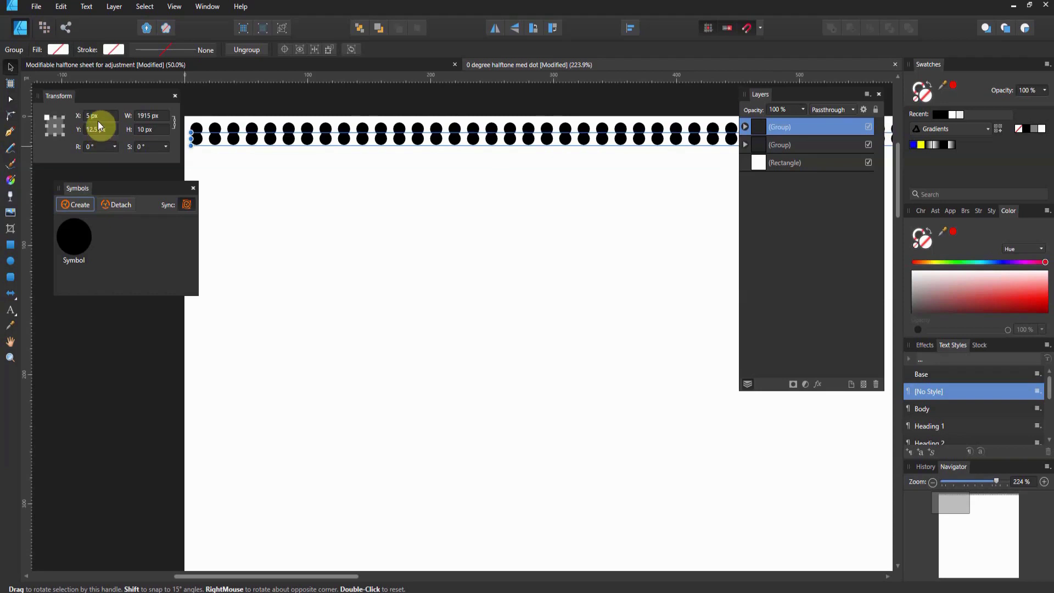
Step: Stagger the second row horizontally, trying X positions of 2.5 px and 0 px and settling on -2.5 px
left_click(98, 117)
type("2.5")
key("Return")
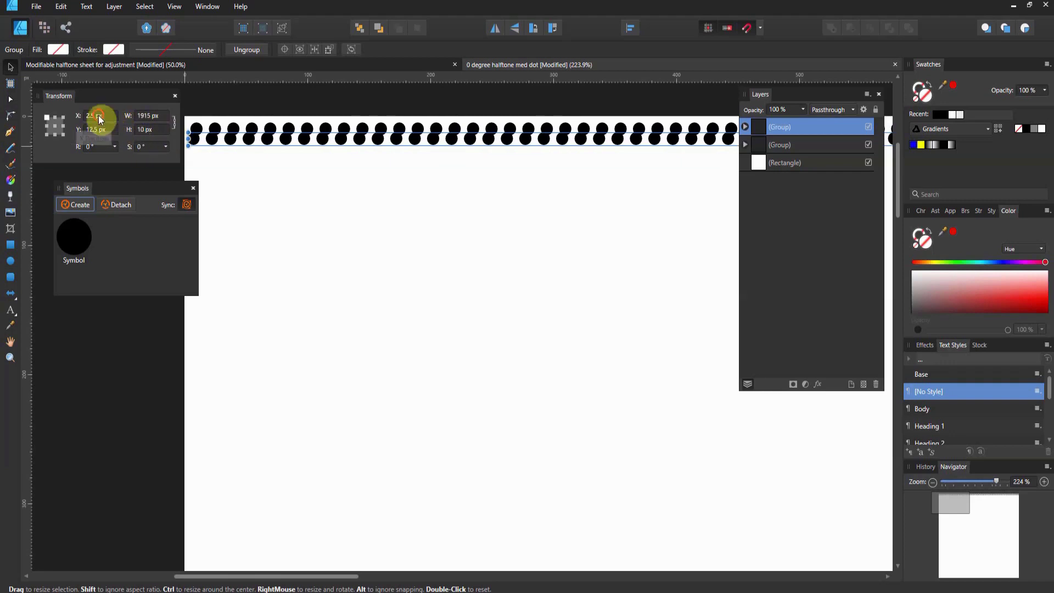
type("0")
key("Return")
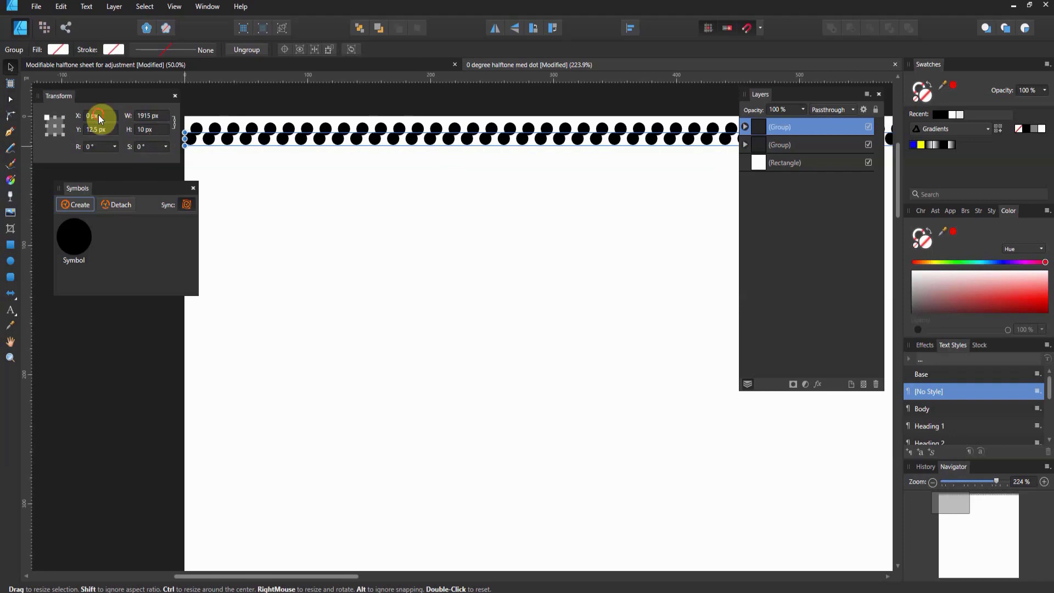
left_click(99, 117)
type("-2.5")
key("Return")
left_click(97, 114)
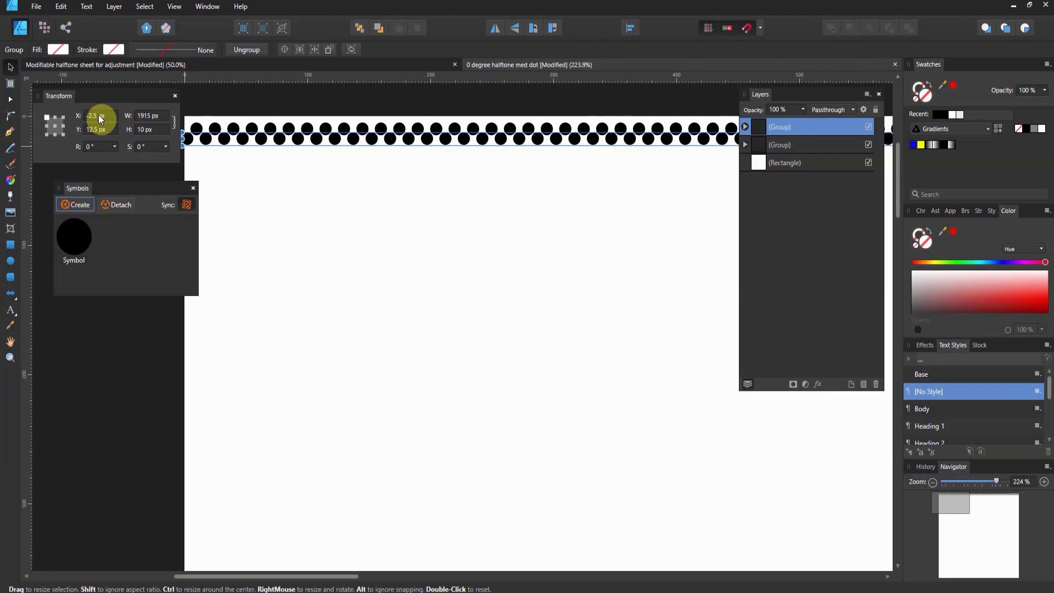
left_click(141, 116)
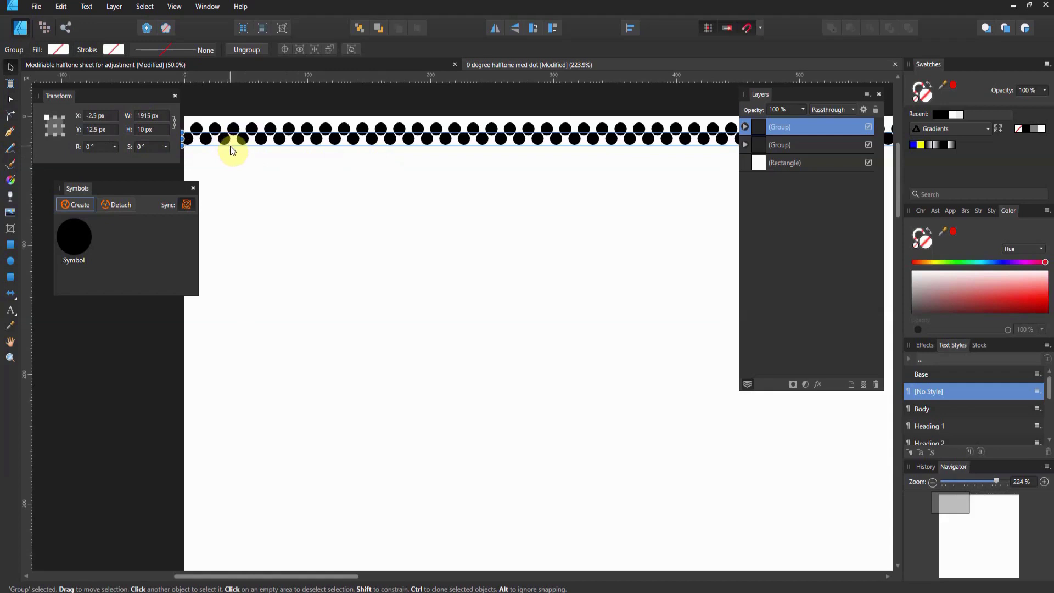
Step: Expand the first row's group and its lowest symbol in the layer stack, and select the Origin ellipse
left_click(350, 195)
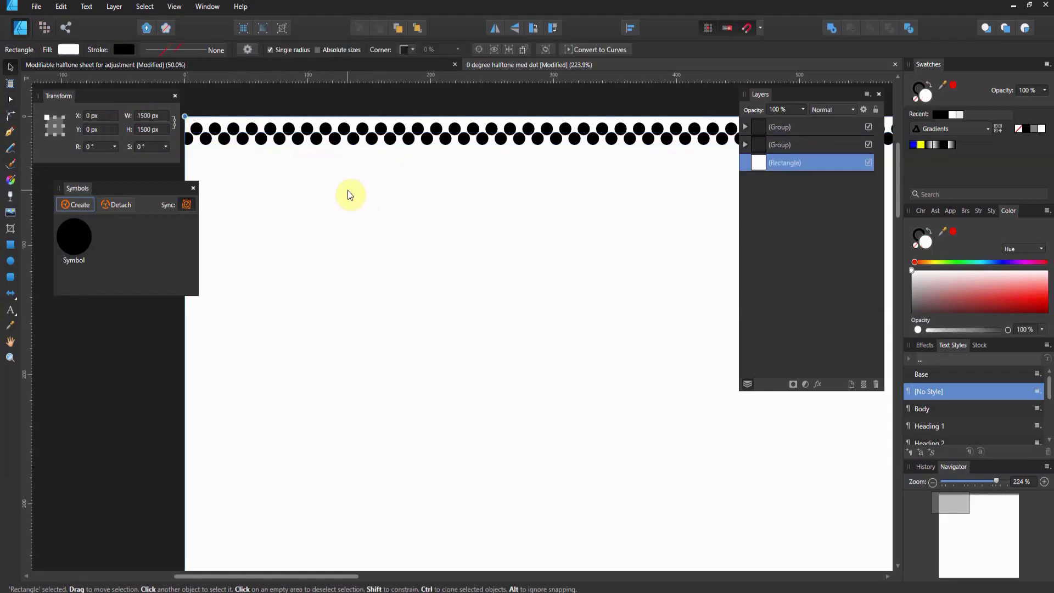
left_click(10, 358)
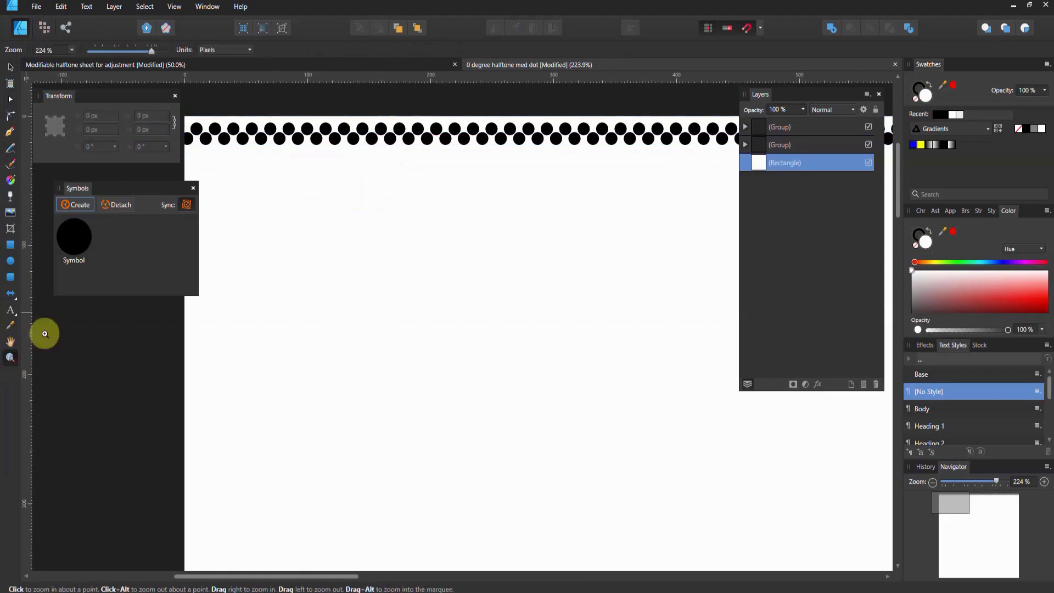
left_click_drag(428, 160, 247, 169)
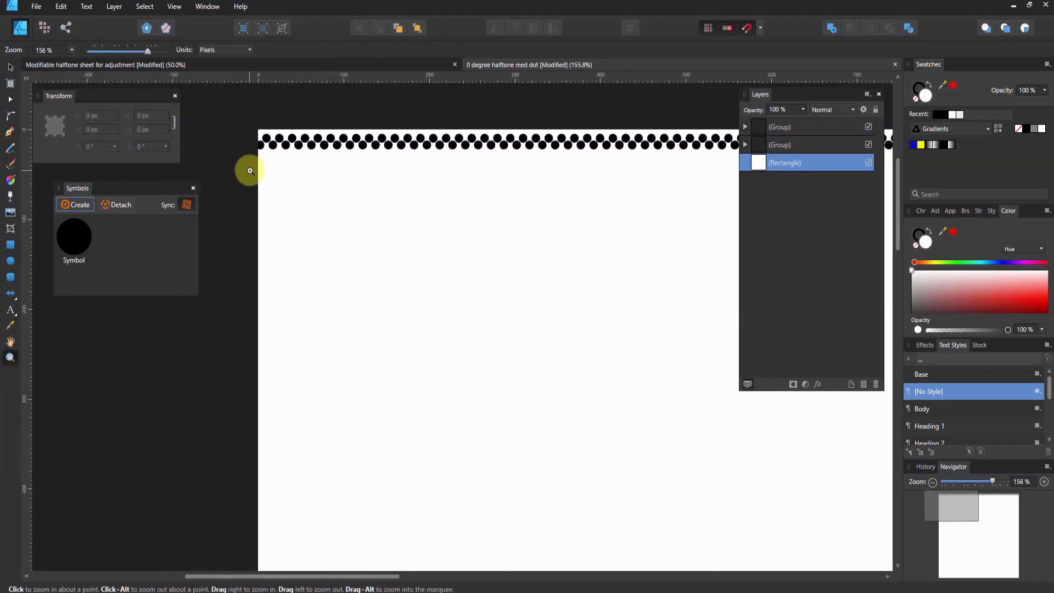
left_click(769, 145)
left_click(10, 66)
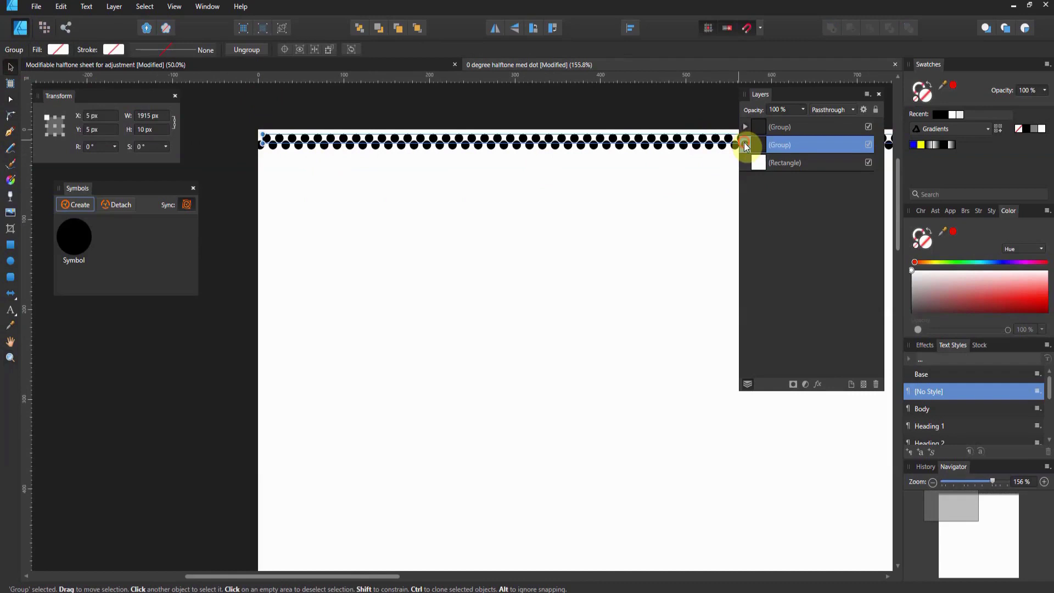
left_click(745, 145)
scroll(819, 266, "down", 1)
scroll(819, 266, "down", 10)
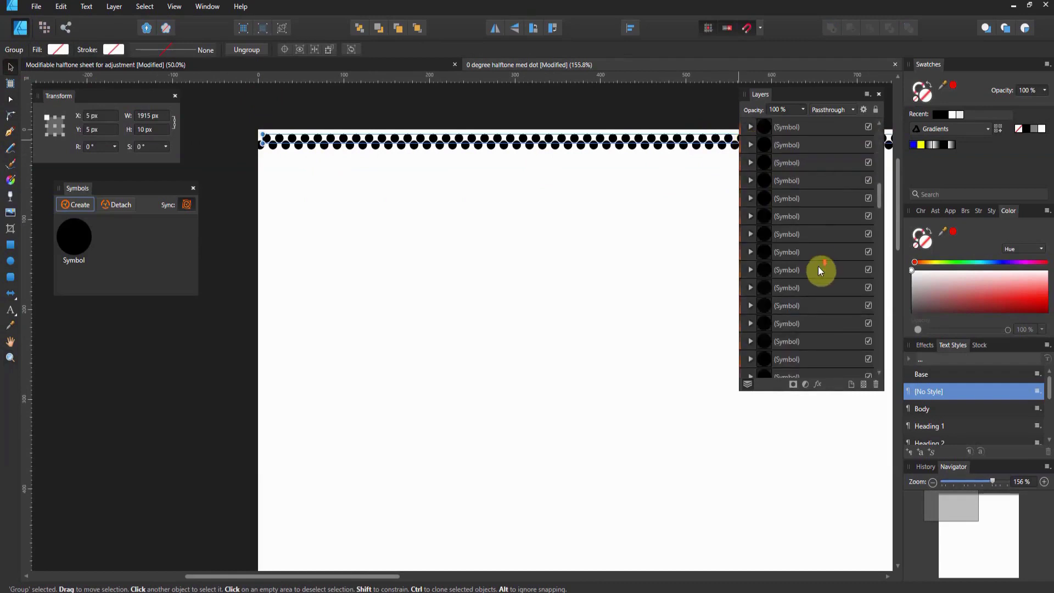
scroll(819, 275, "down", 1)
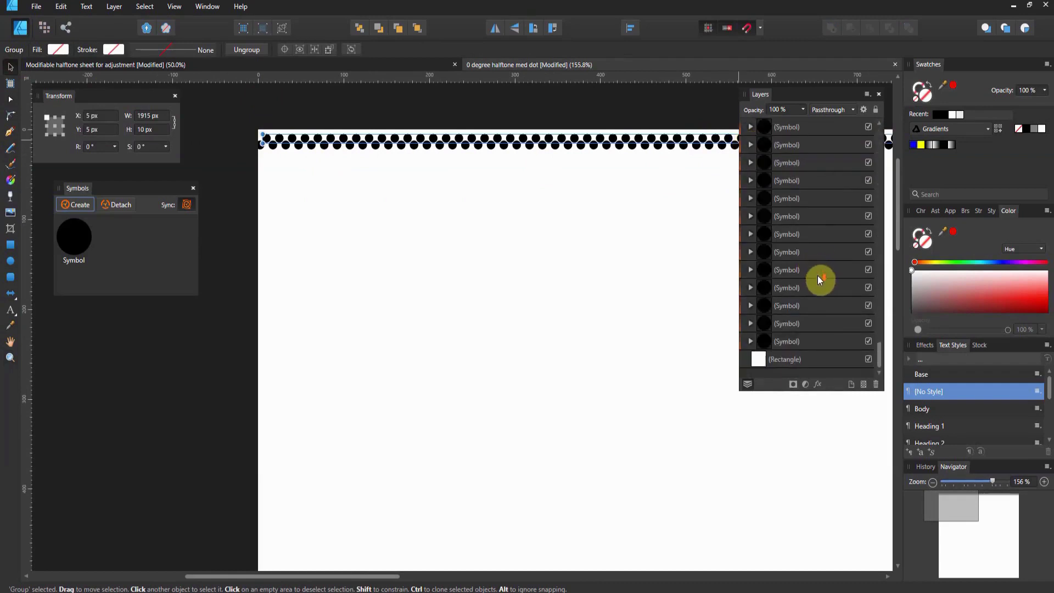
left_click(751, 341)
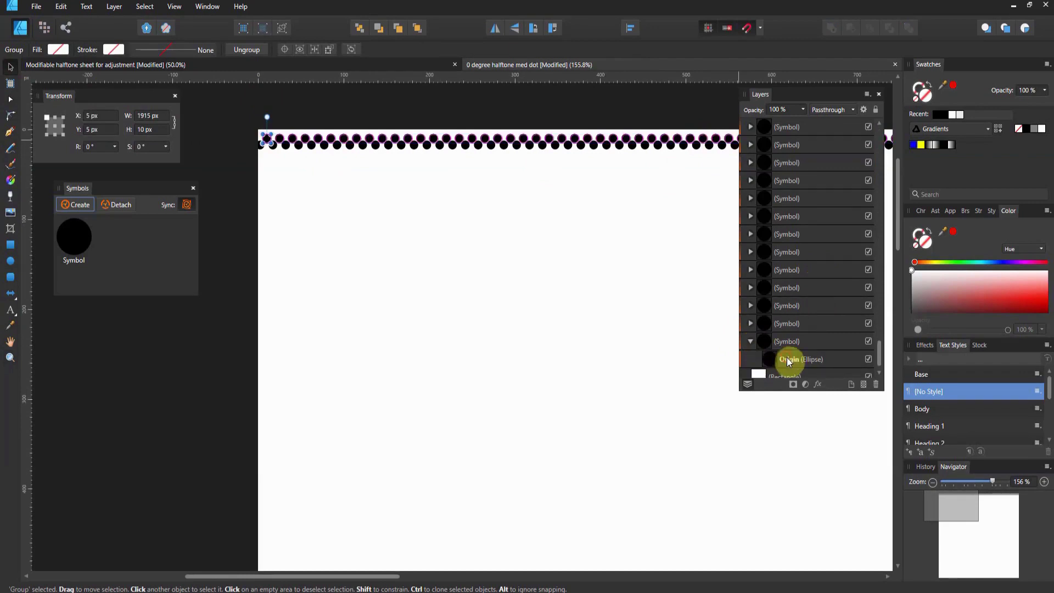
left_click(786, 358)
Step: Set the Origin ellipse's width and height to 9 px to resize all linked dots, and deselect it
left_click(151, 116)
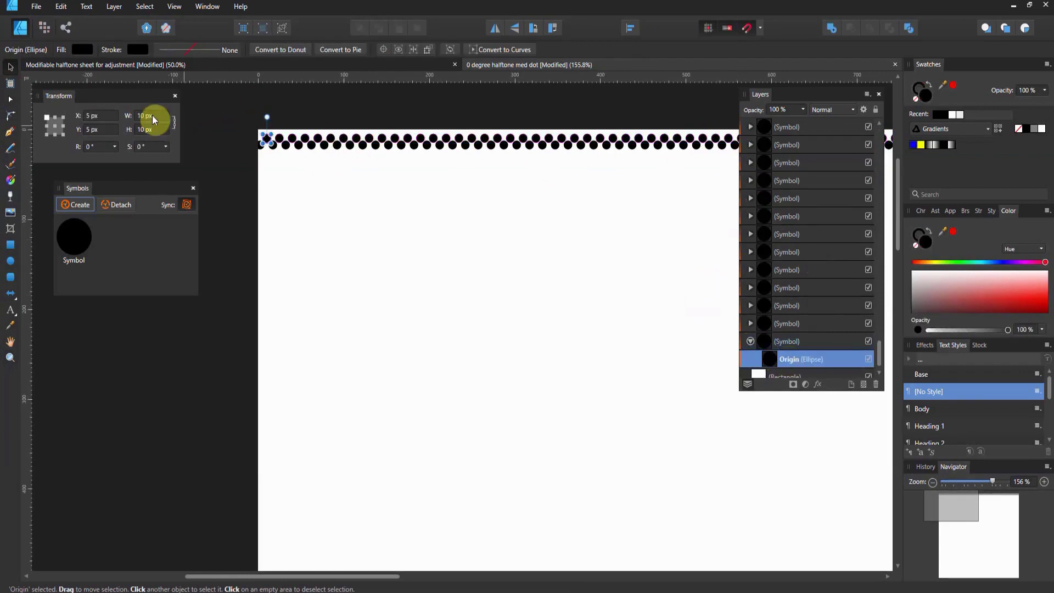
type("5")
key("Return")
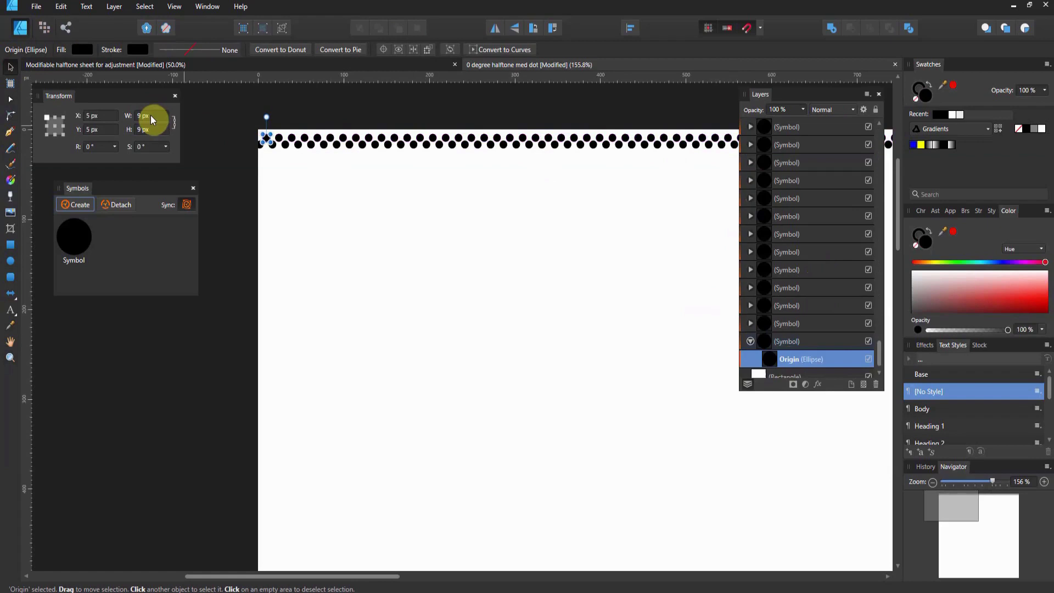
left_click(209, 122)
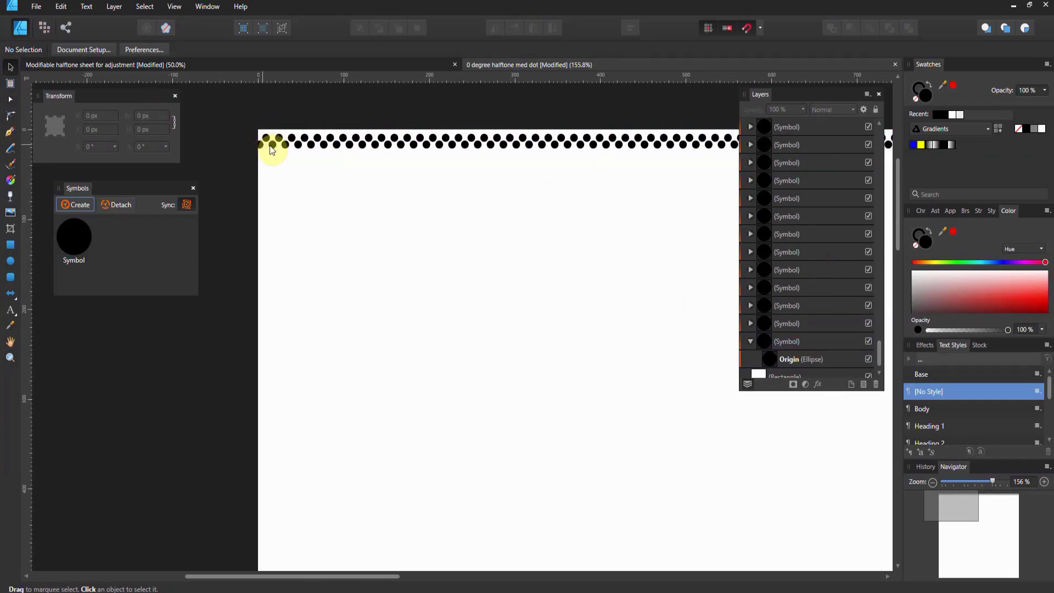
Step: Collapse the first row's group and combine both row groups into a single group
scroll(824, 149, "up", 5)
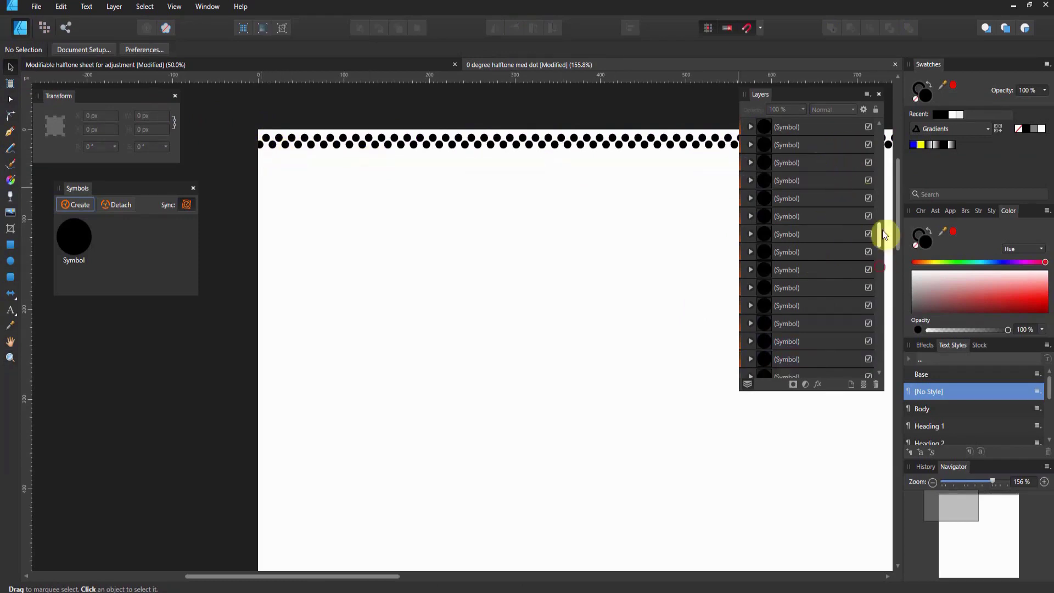
left_click_drag(880, 268, 885, 141)
left_click(746, 144)
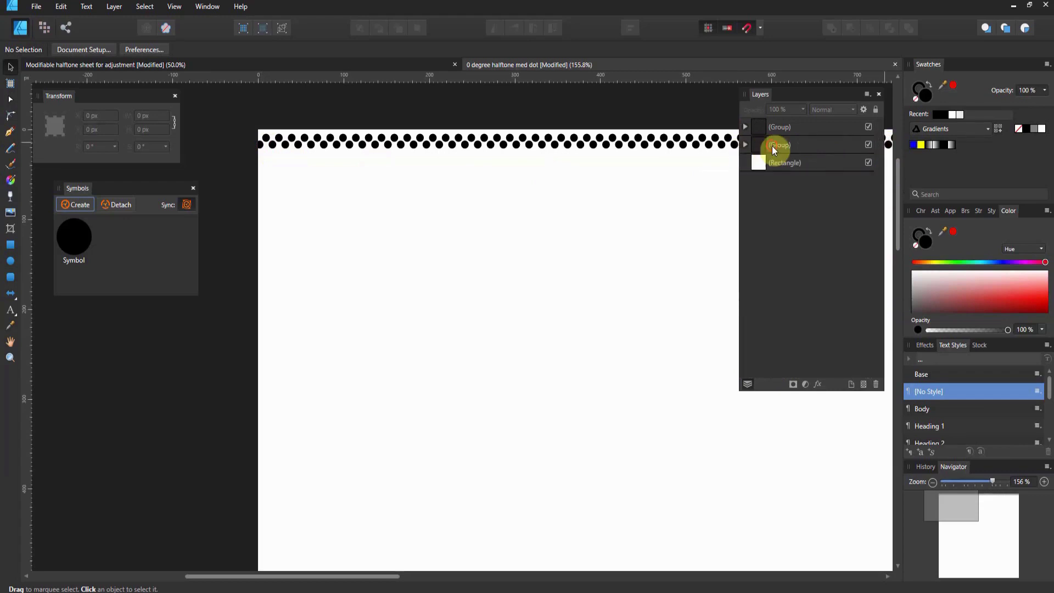
left_click(772, 146)
left_click(779, 127, "shift")
right_click(778, 127)
left_click(777, 263)
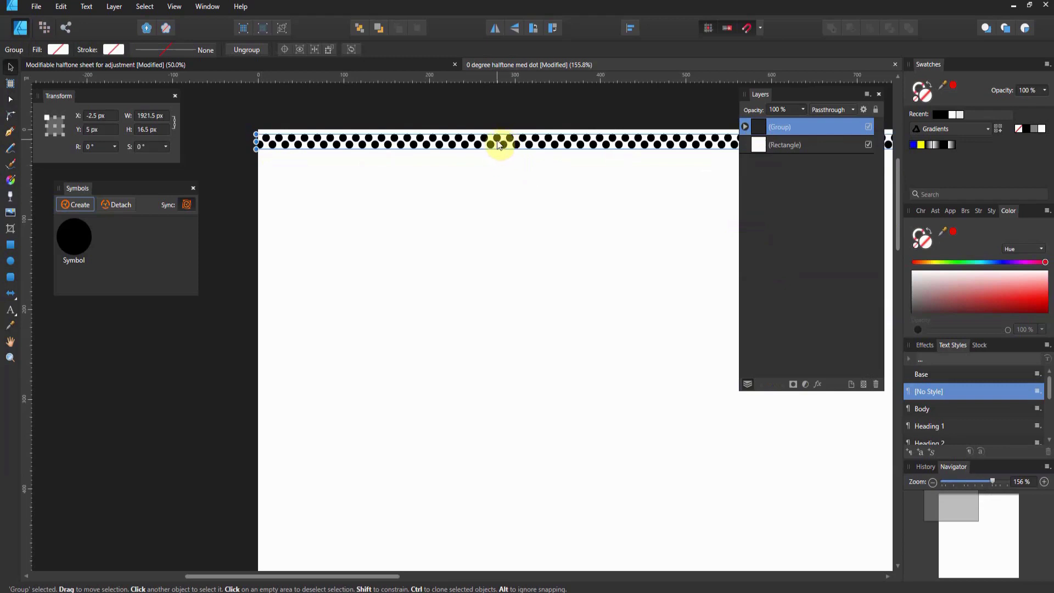
Step: Duplicate the two-row group below the original and set the copy's Y position to 17 px
left_click_drag(498, 141, 500, 156)
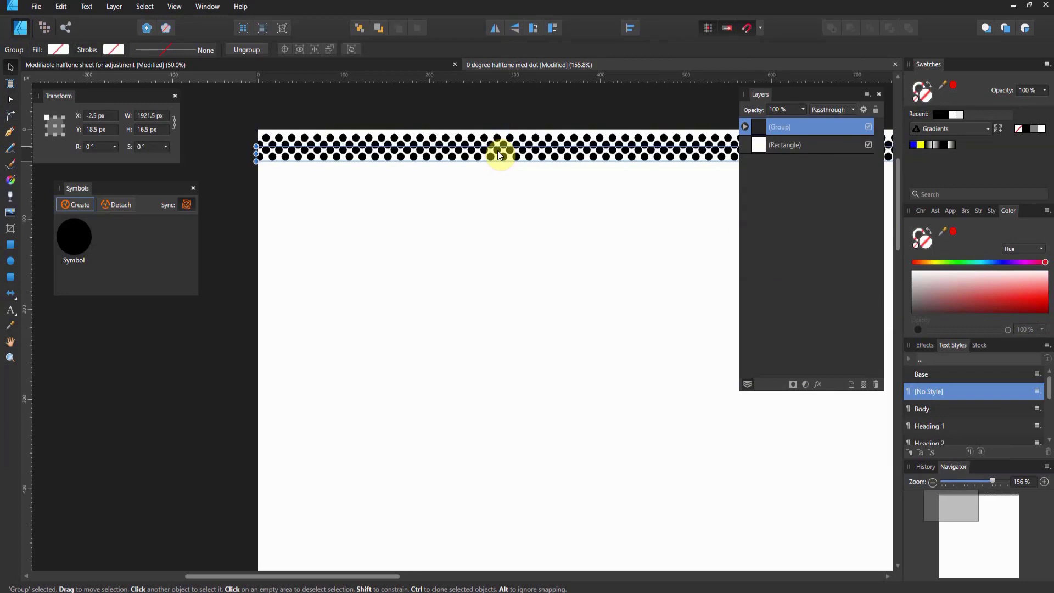
left_click_drag(498, 150, 498, 150)
key("ctrl+j")
left_click(96, 129)
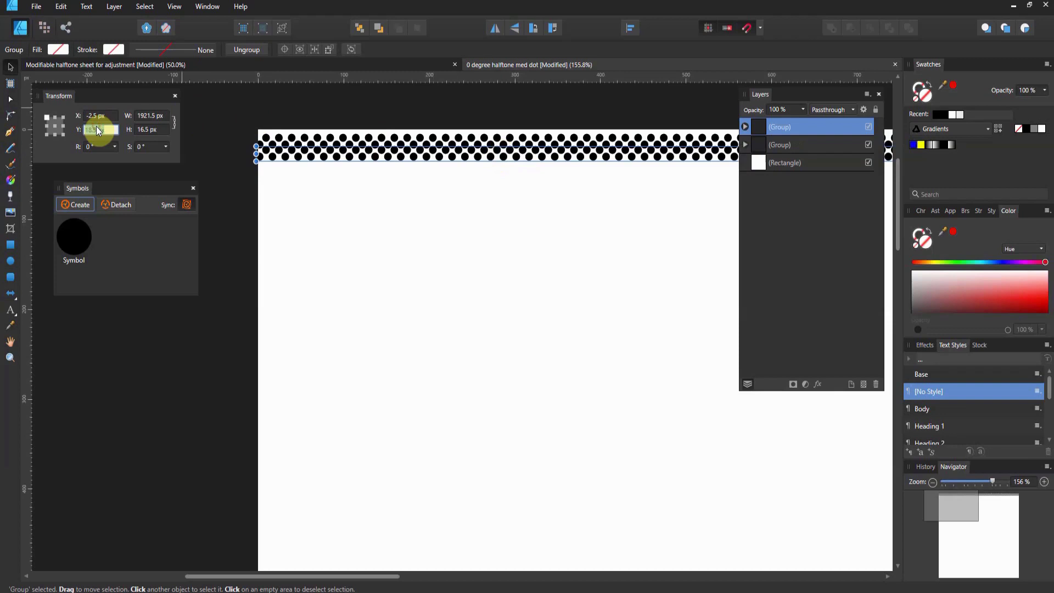
type("17")
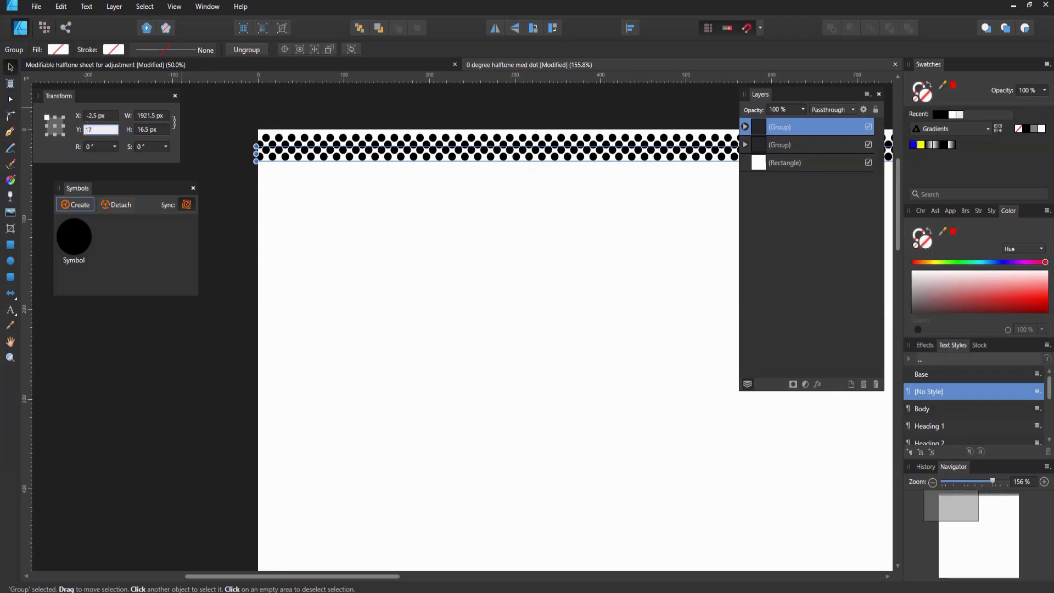
key("Return")
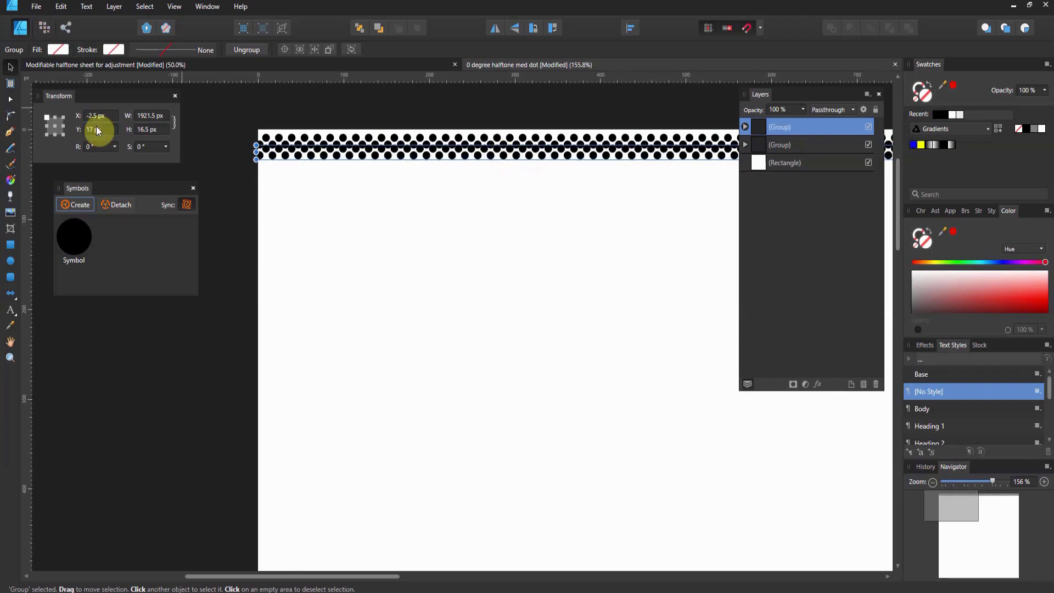
Step: Set the copied two-row group's Y position to 20 px, and duplicate the white background rectangle
type("20")
key("Return")
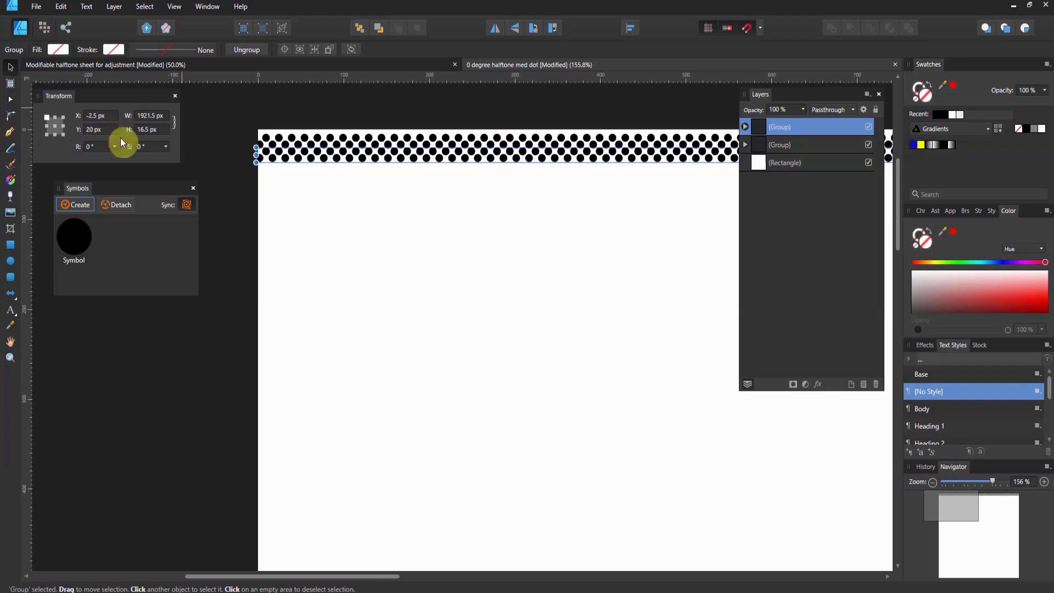
left_click(314, 192)
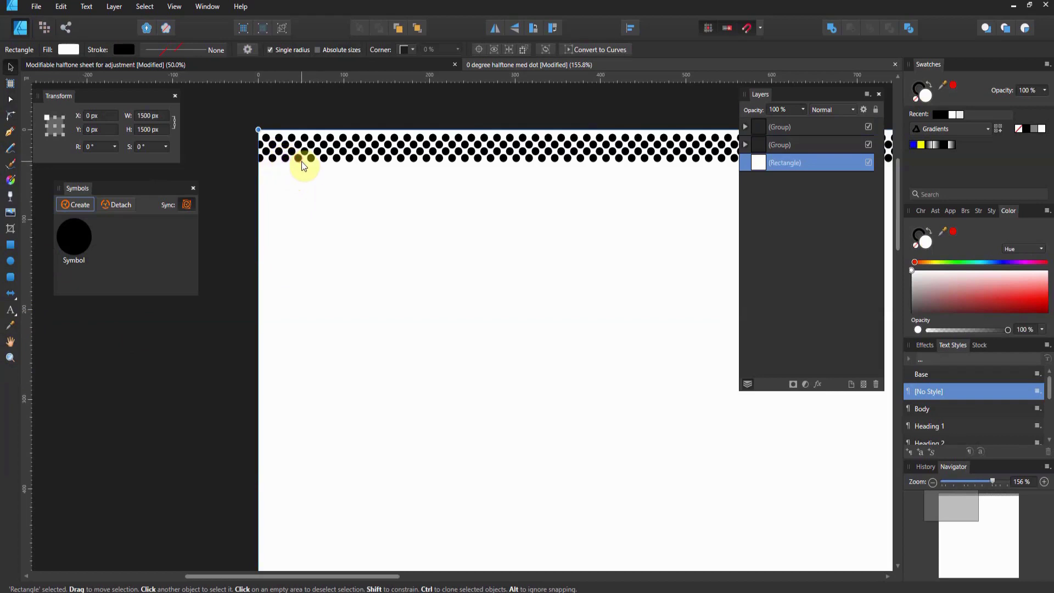
key("ctrl+j")
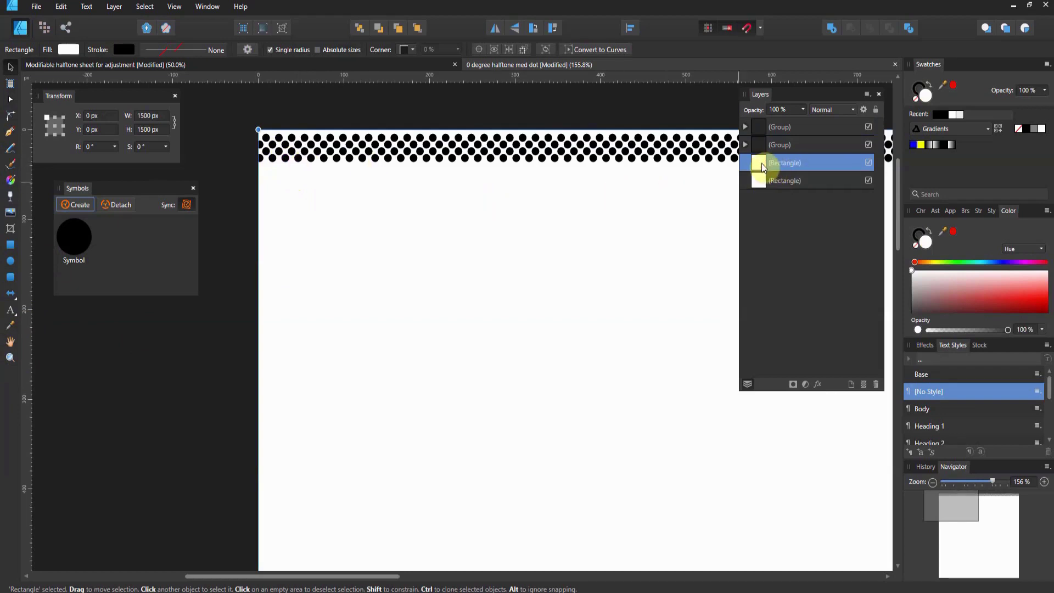
Step: Delete the duplicate background rectangle and the lower copy of the two-row dot group
key("Delete")
left_click(668, 155)
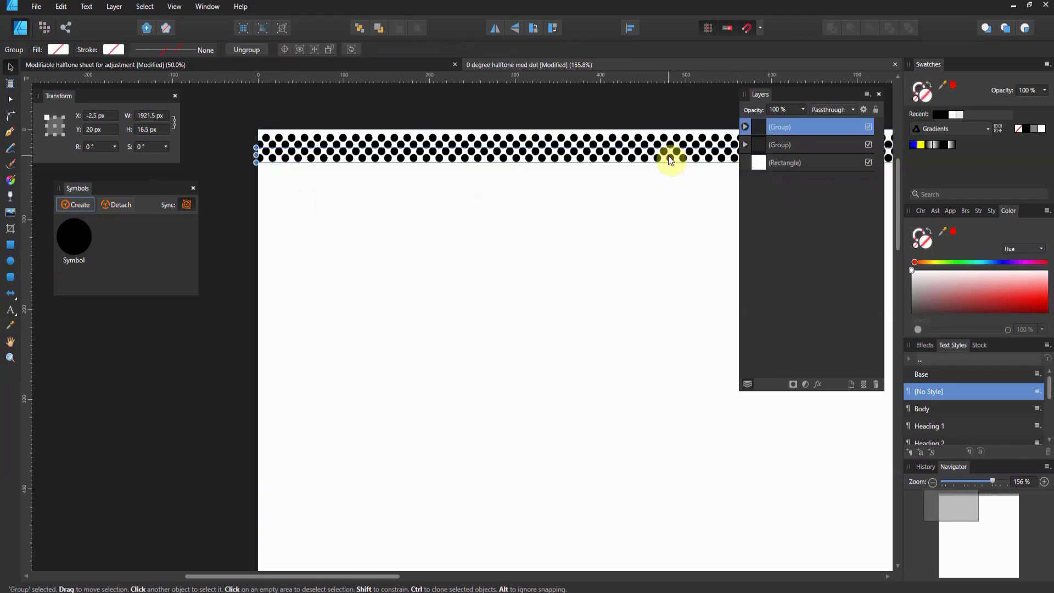
key("Delete")
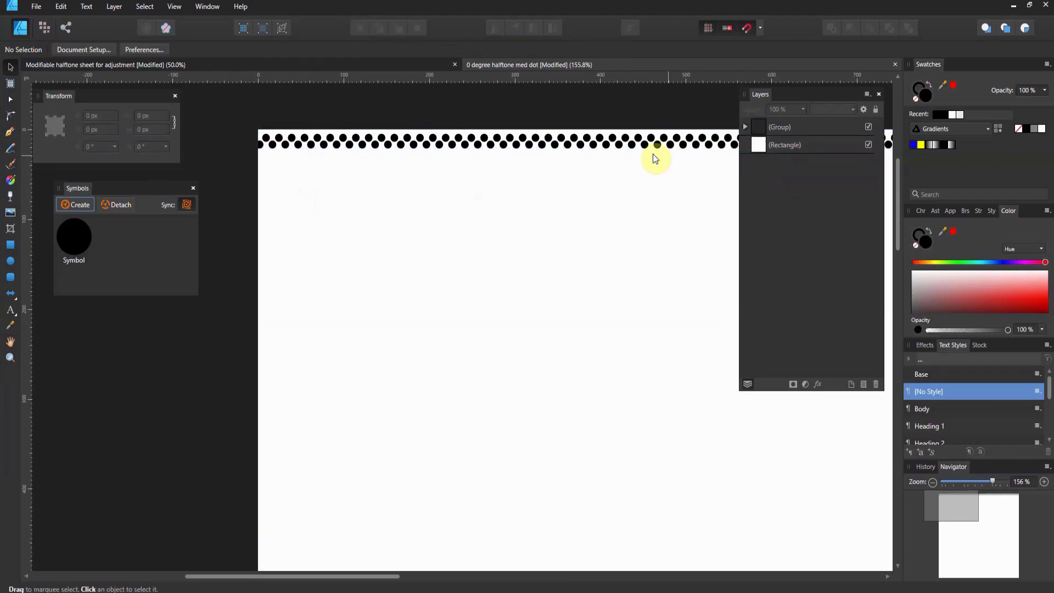
Step: Duplicate the remaining two-row dot group just below itself and set the copy's Y position to 20 px
left_click(615, 144)
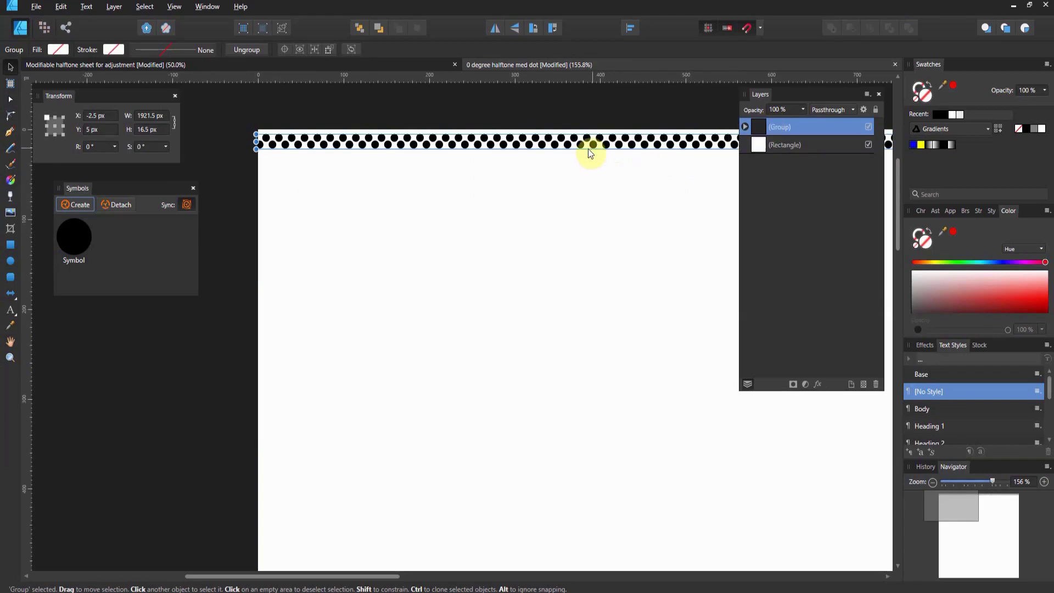
left_click_drag(581, 143, 582, 154)
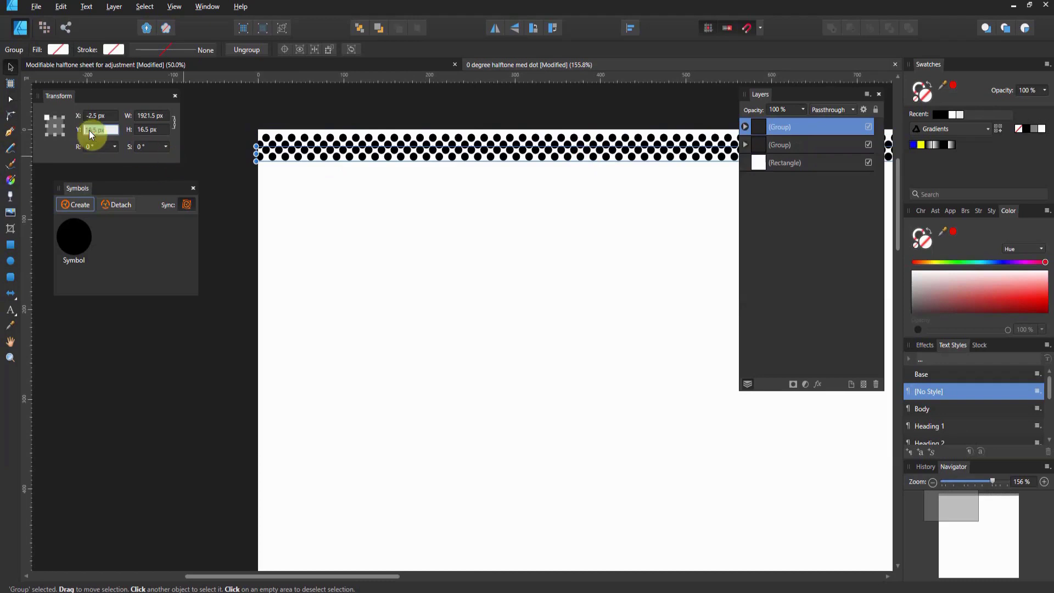
type("20")
key("Return")
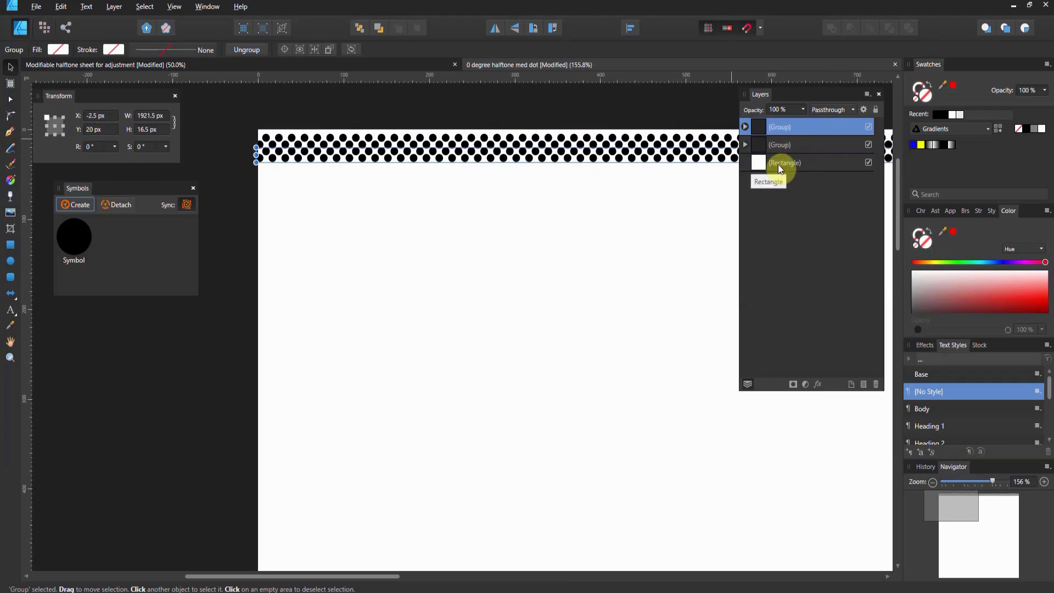
Step: Repeat the offset duplication of the two-row dot group down the page to fill the sheet with staggered rows
key("ctrl+j")
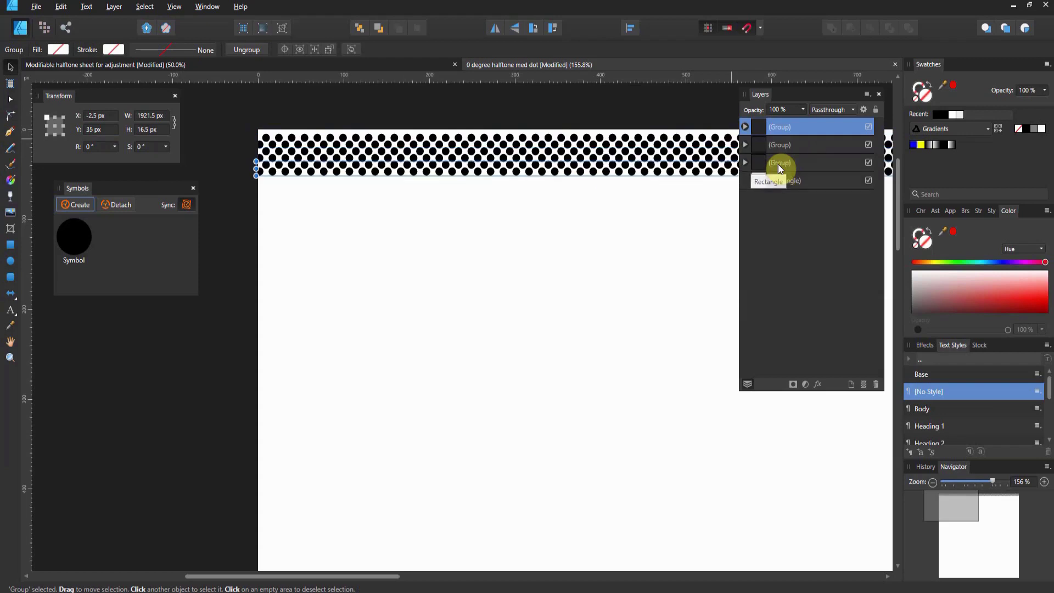
key("ctrl+j")
key("ctrl+j")
key("ctrl+j")
key("ctrl+j")
key("ctrl+j")
key("ctrl+j")
key("ctrl+j")
key("ctrl+j")
key("ctrl+j")
key("ctrl+j")
key("ctrl+j")
key("ctrl+j")
key("ctrl+j")
key("ctrl+j")
key("ctrl+j")
key("ctrl+j")
key("ctrl+j")
key("ctrl+j")
key("ctrl+j")
key("ctrl+j")
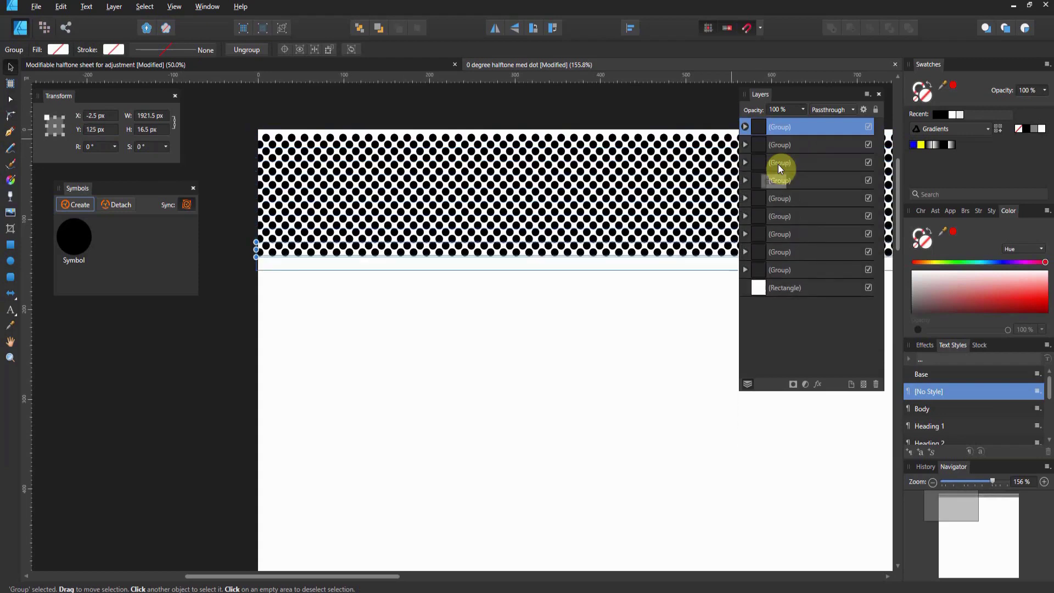
key("ctrl+j")
key("ctrl+j")
key("ctrl+j")
key("ctrl+j")
key("ctrl+j")
key("ctrl+j")
key("ctrl+j")
key("ctrl+j")
key("ctrl+j")
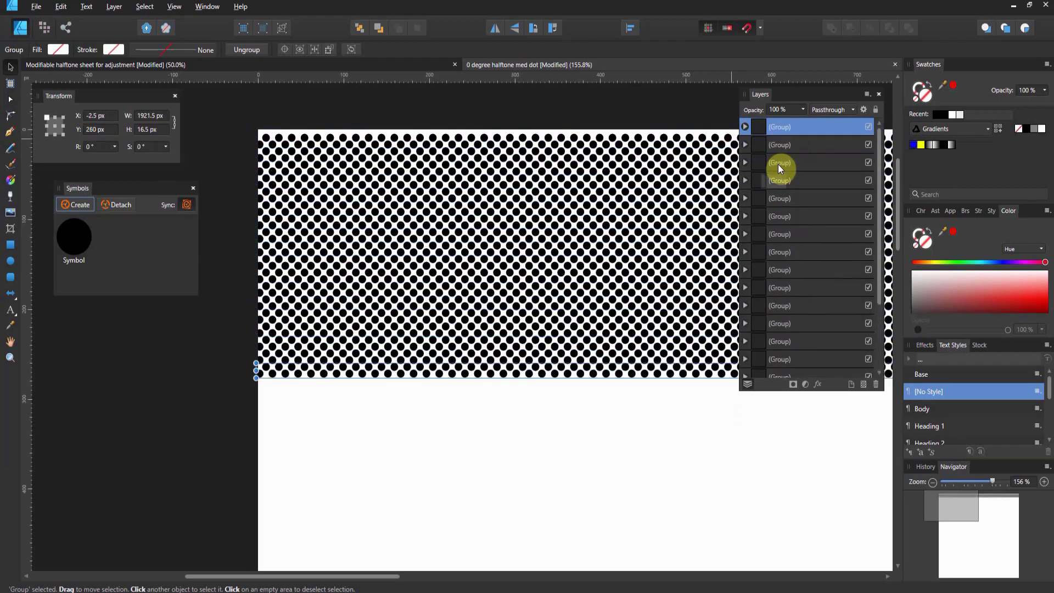
key("ctrl+j")
key("ctrl+j")
key("ctrl+j")
key("ctrl+j")
key("ctrl+j")
key("ctrl+j")
key("ctrl+j")
key("ctrl+j")
key("ctrl+j")
key("ctrl+j")
key("ctrl+j")
key("ctrl+j")
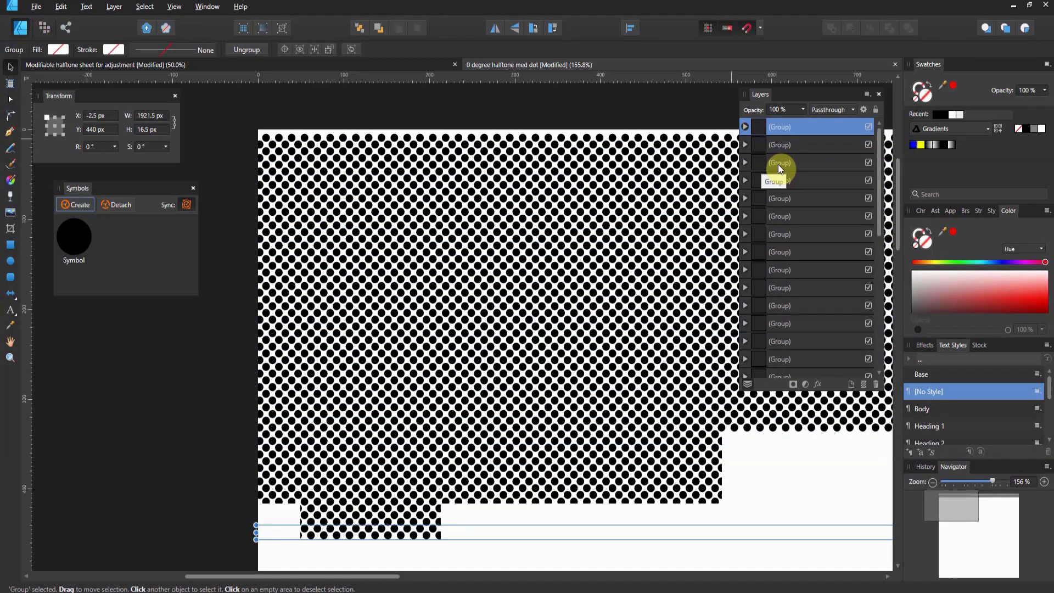
key("ctrl+j")
key("ctrl+j")
key("ctrl+j")
key("ctrl+j")
key("ctrl+j")
key("ctrl+j")
key("ctrl+j")
key("ctrl+j")
key("ctrl+j")
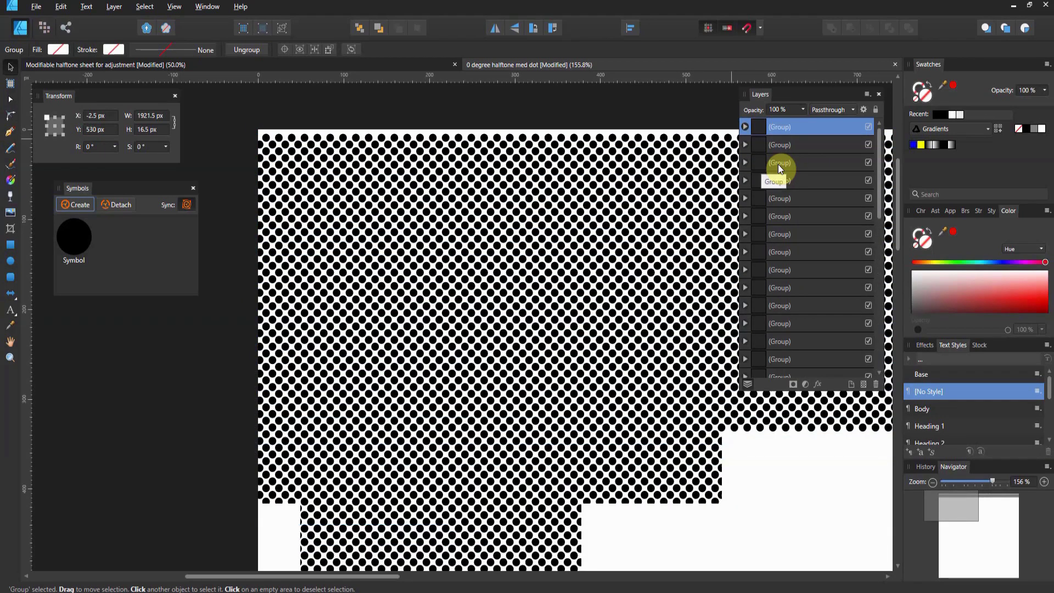
key("ctrl+j")
key("ctrl+j")
key("ctrl+j")
key("ctrl+j")
key("ctrl+j")
key("ctrl+j")
key("ctrl+j")
key("ctrl+j")
key("ctrl+j")
key("ctrl+j")
key("ctrl+j")
key("ctrl+j")
key("ctrl+j")
key("ctrl+j")
key("ctrl+j")
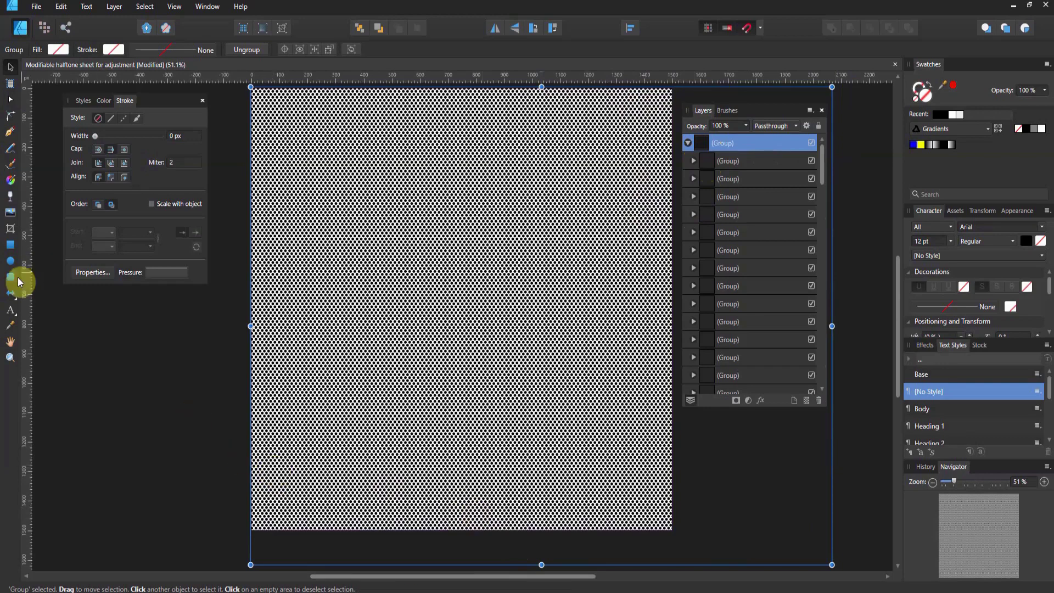
Step: In the finished halftone sheet, shift the whole pattern group left so its dots overlap the artboard's left edge
left_click(13, 357)
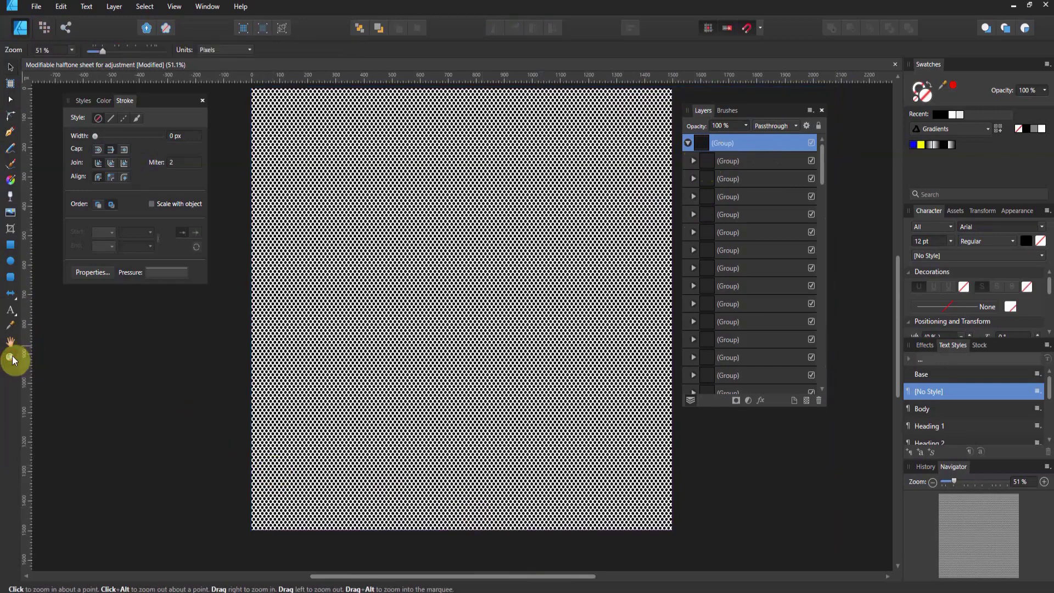
left_click(327, 331)
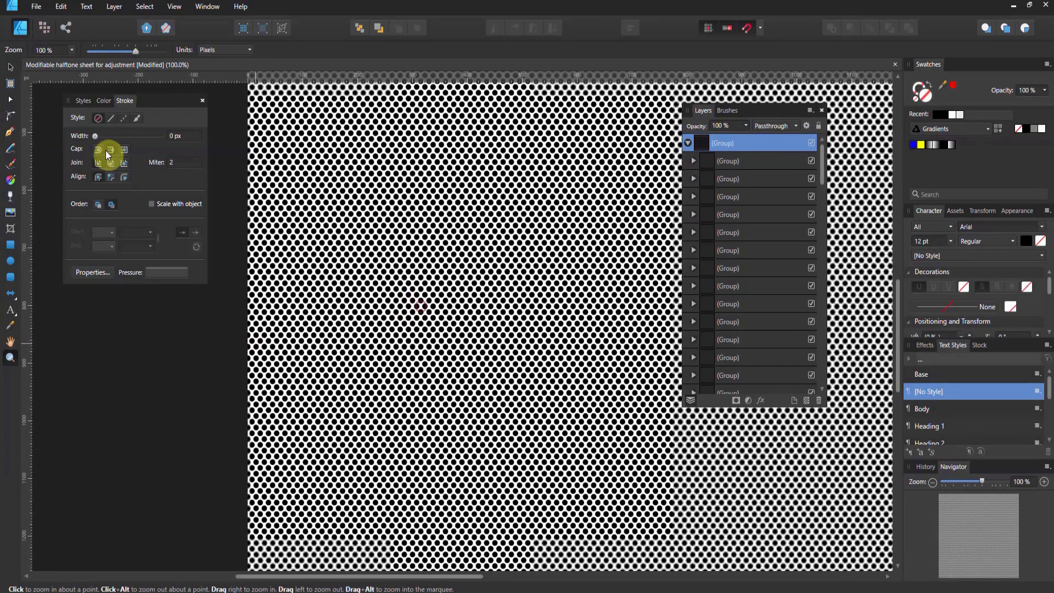
left_click(11, 66)
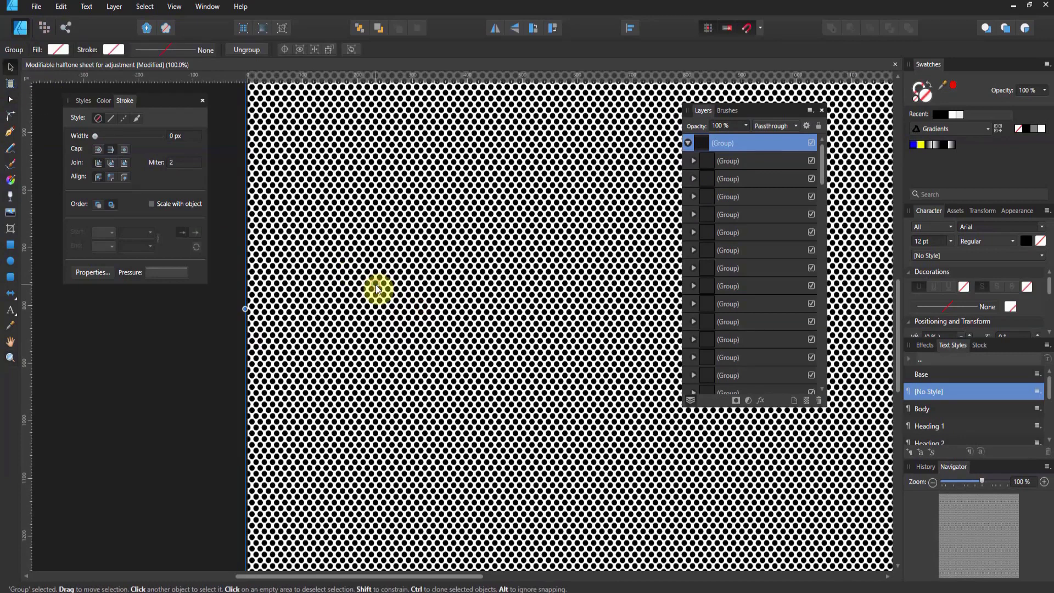
left_click_drag(377, 290, 364, 291)
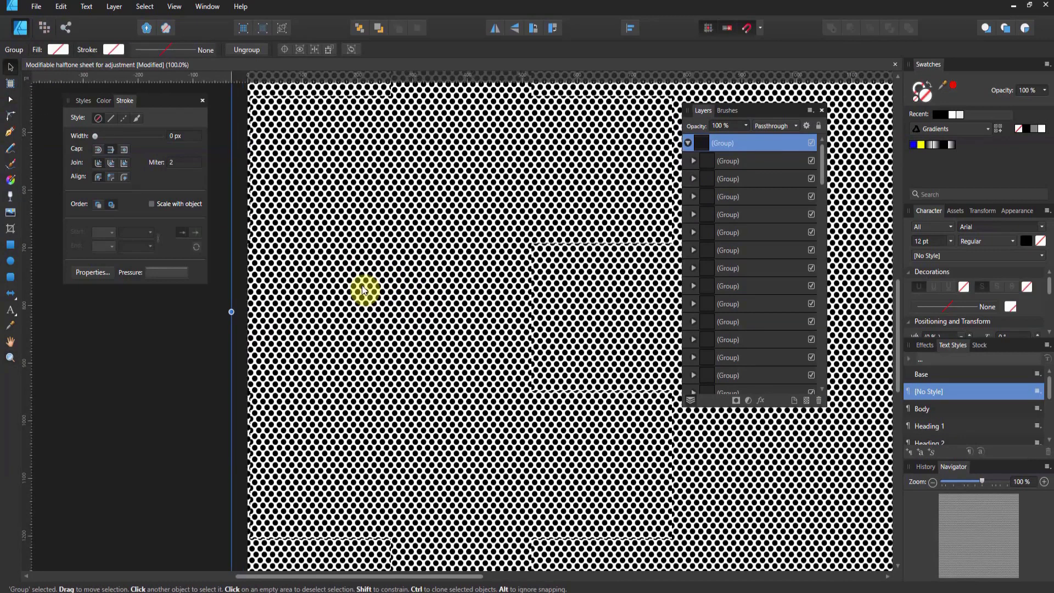
left_click_drag(364, 291, 370, 290)
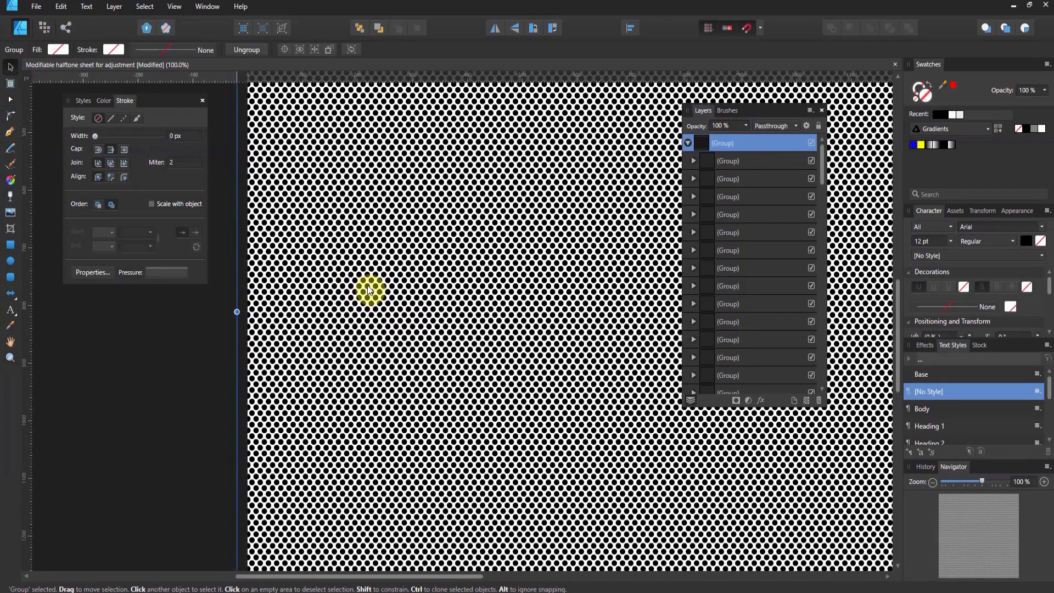
Step: Nudge the pattern group slightly upward so the first dot row overlaps the artboard's top edge, and deselect it
scroll(377, 290, "up", 6)
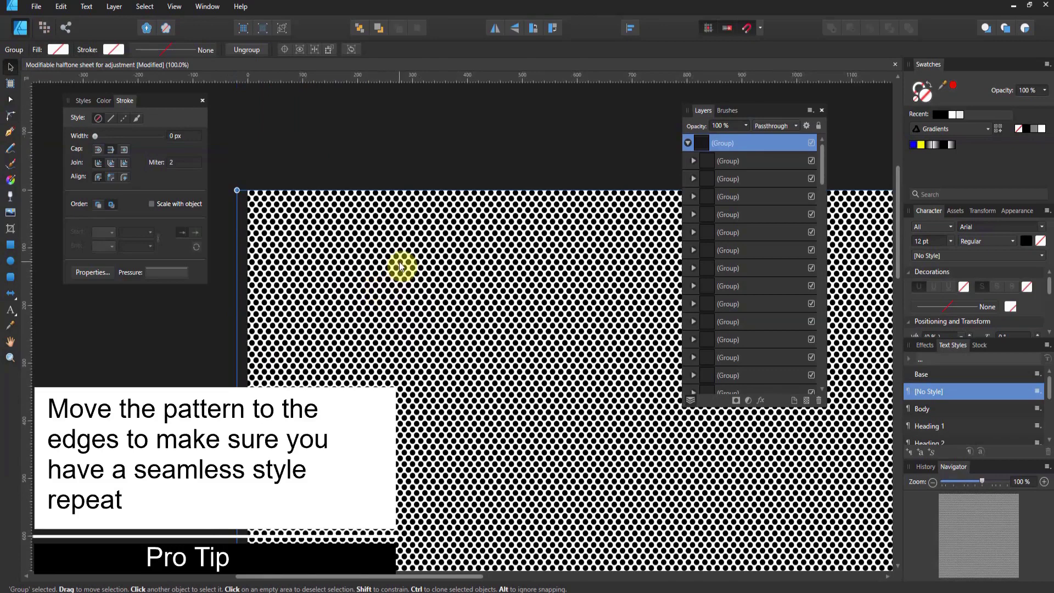
key("Up")
key("Up")
key("Up")
key("Up")
key("Up")
key("Up")
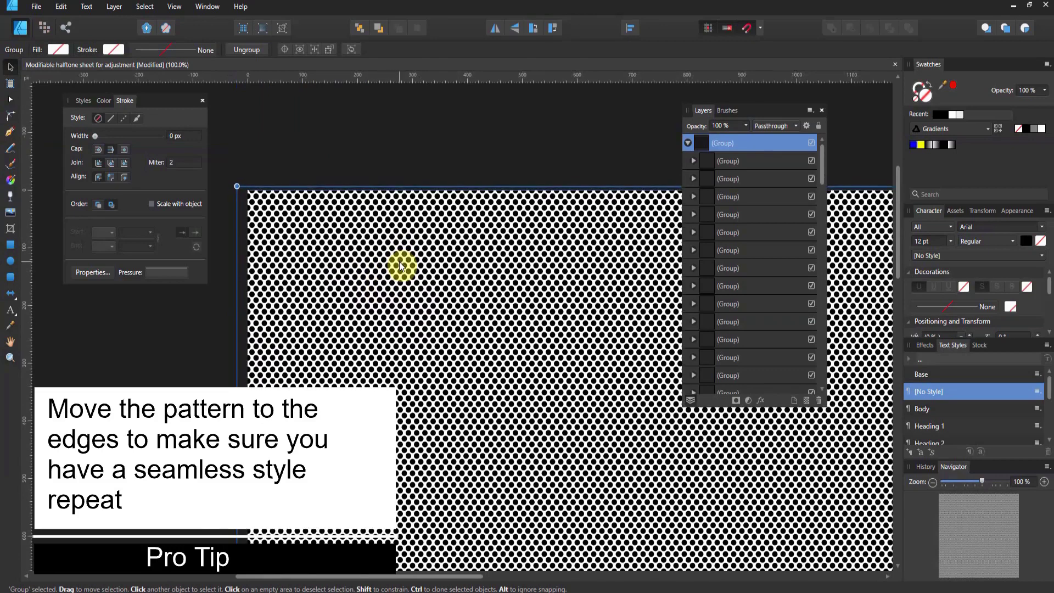
key("Down")
key("Down")
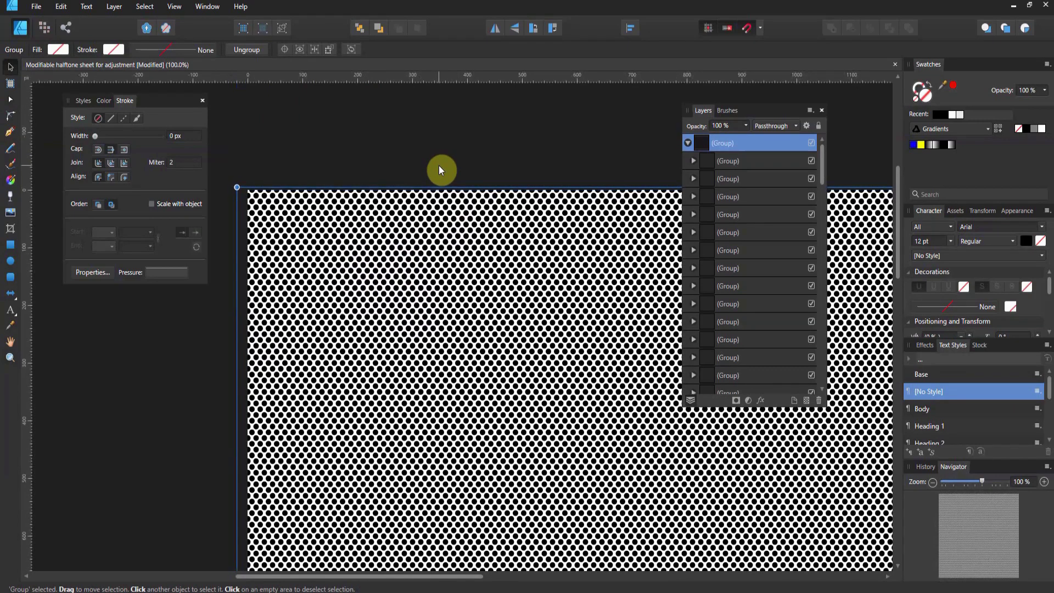
left_click(440, 159)
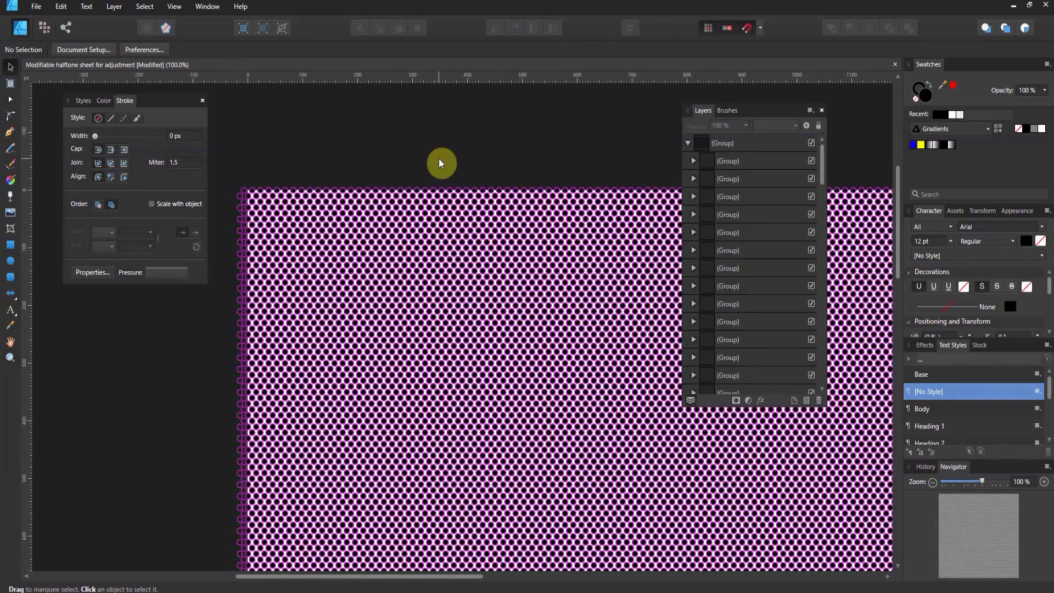
Step: Expand the pattern's lowest nested row group and its bottom Dot symbol in the layer stack, and select the Origin ellipse
left_click(275, 227)
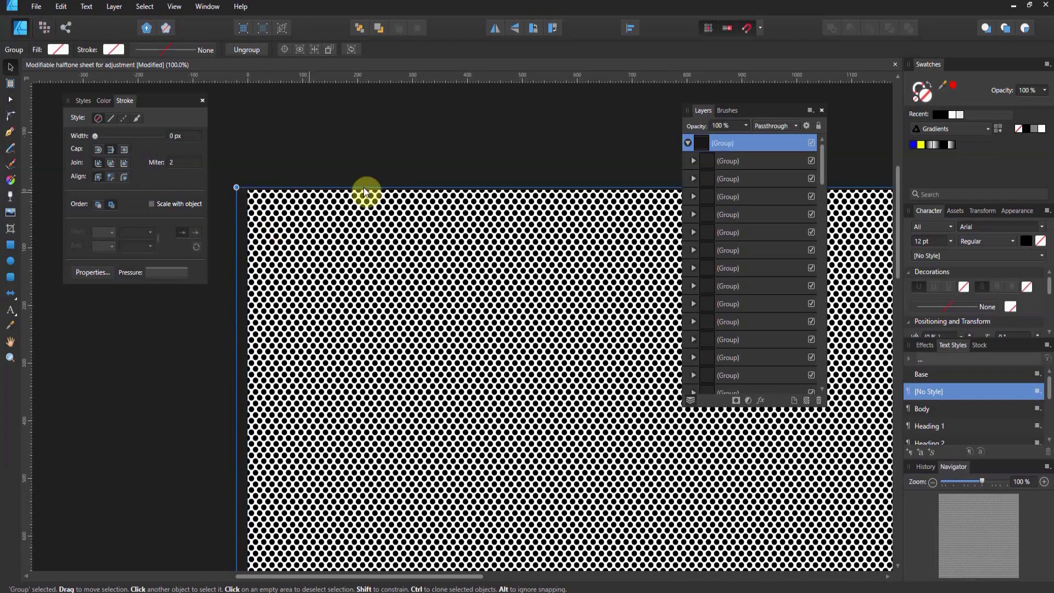
scroll(726, 233, "down", 10)
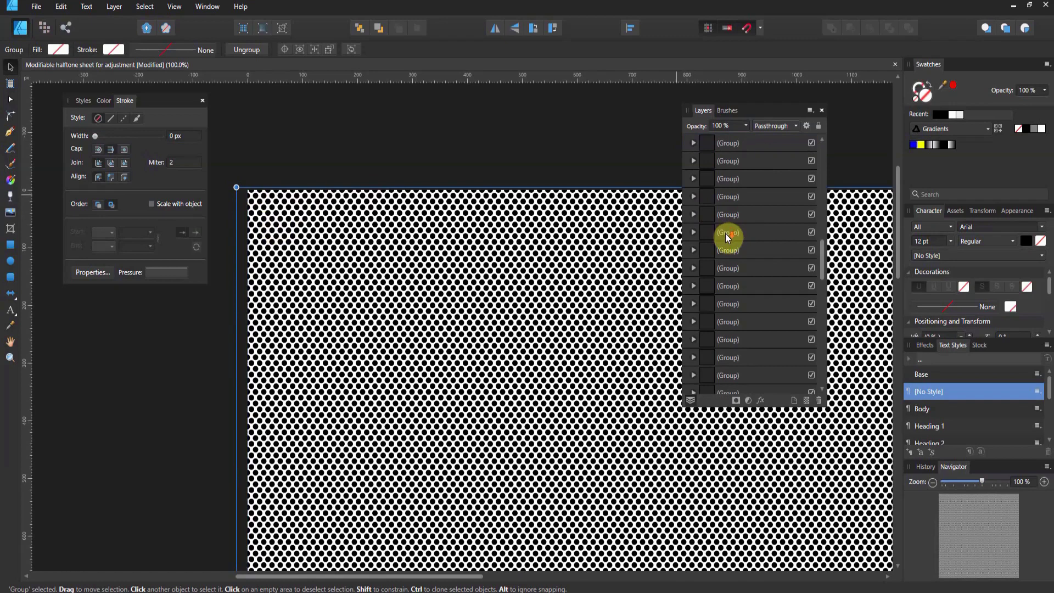
scroll(725, 235, "down", 3)
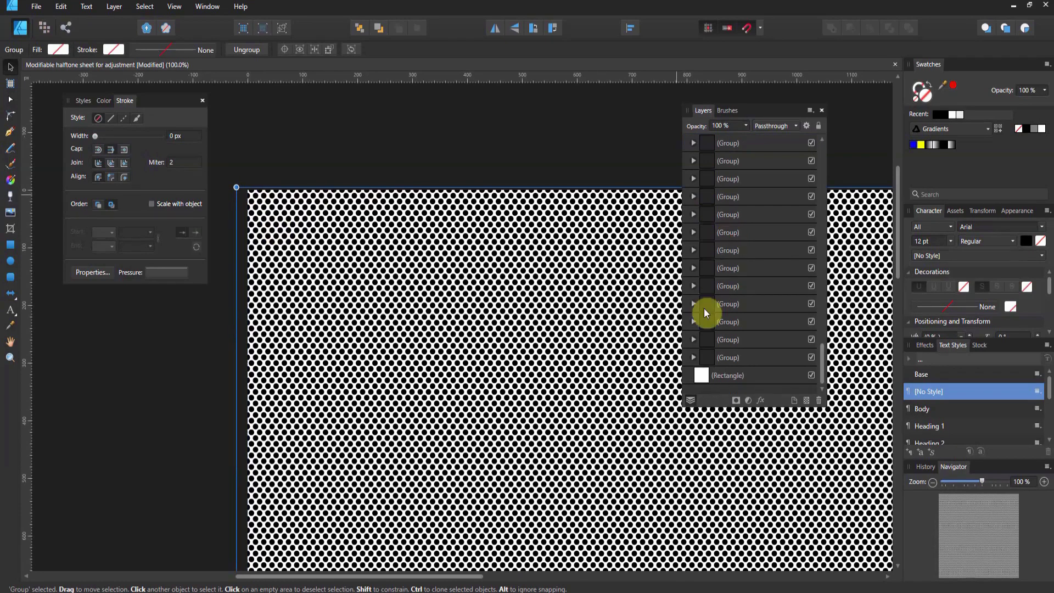
left_click(693, 358)
left_click(701, 355)
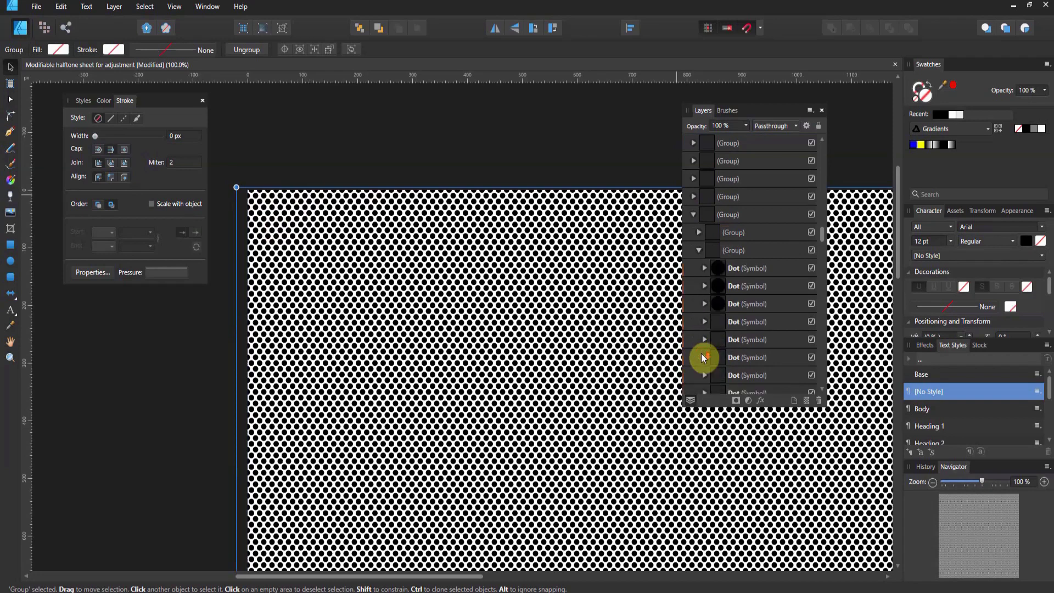
scroll(703, 358, "down", 15)
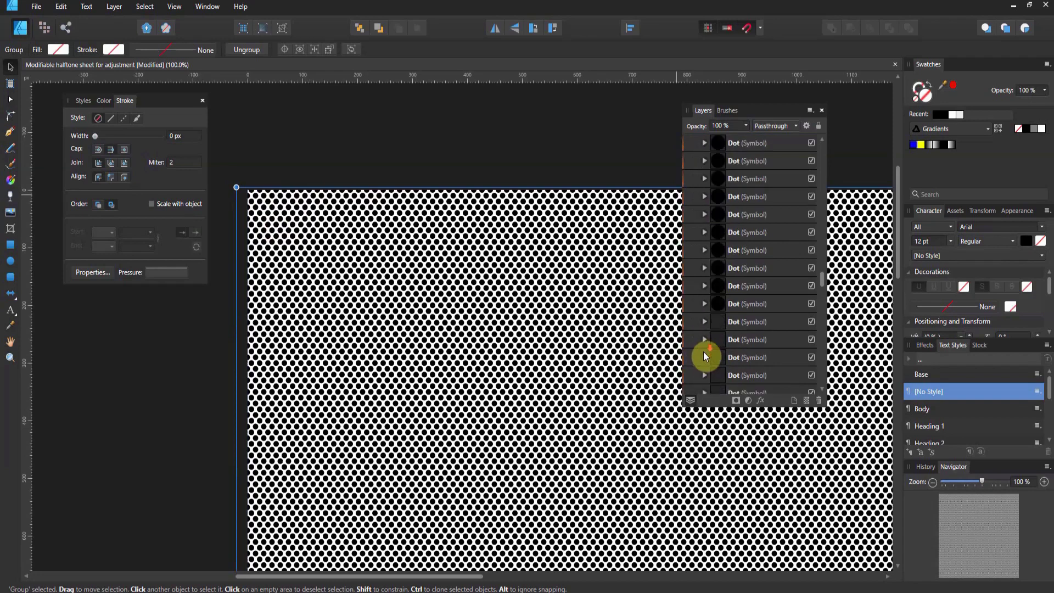
scroll(707, 356, "down", 5)
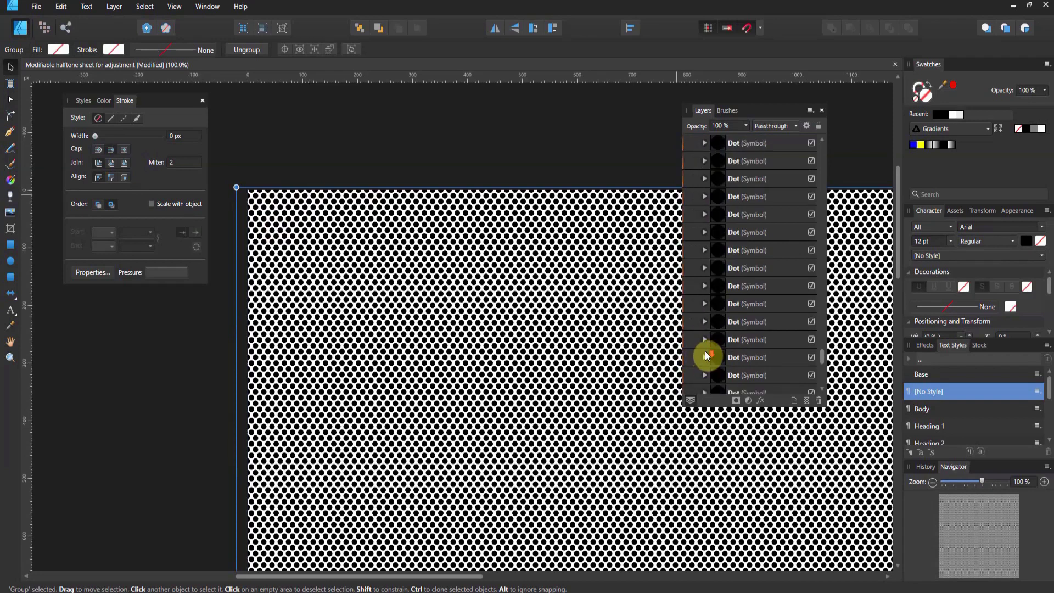
left_click(706, 356)
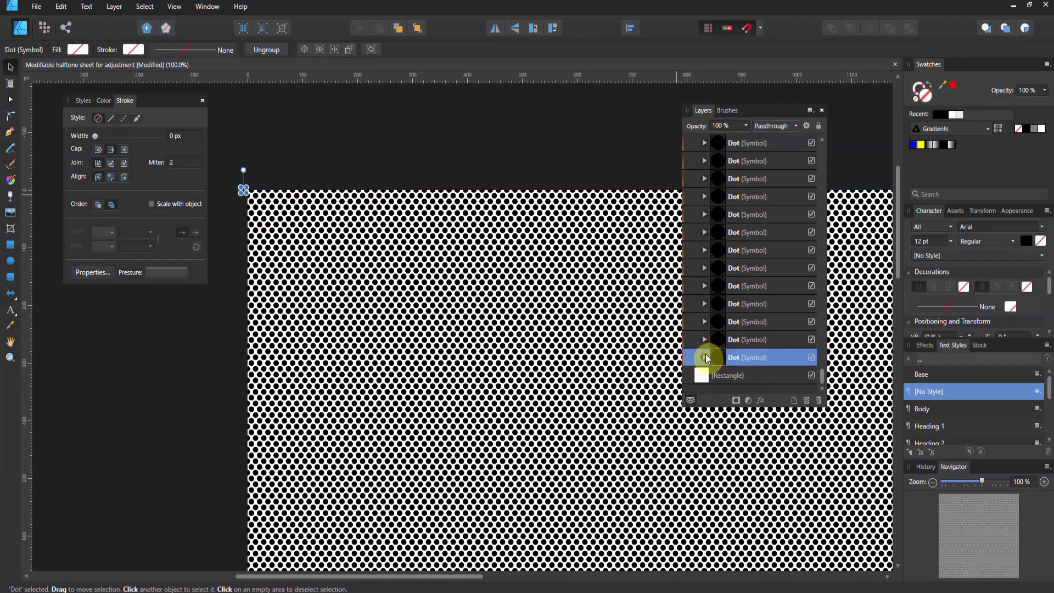
left_click(705, 355)
left_click(759, 379)
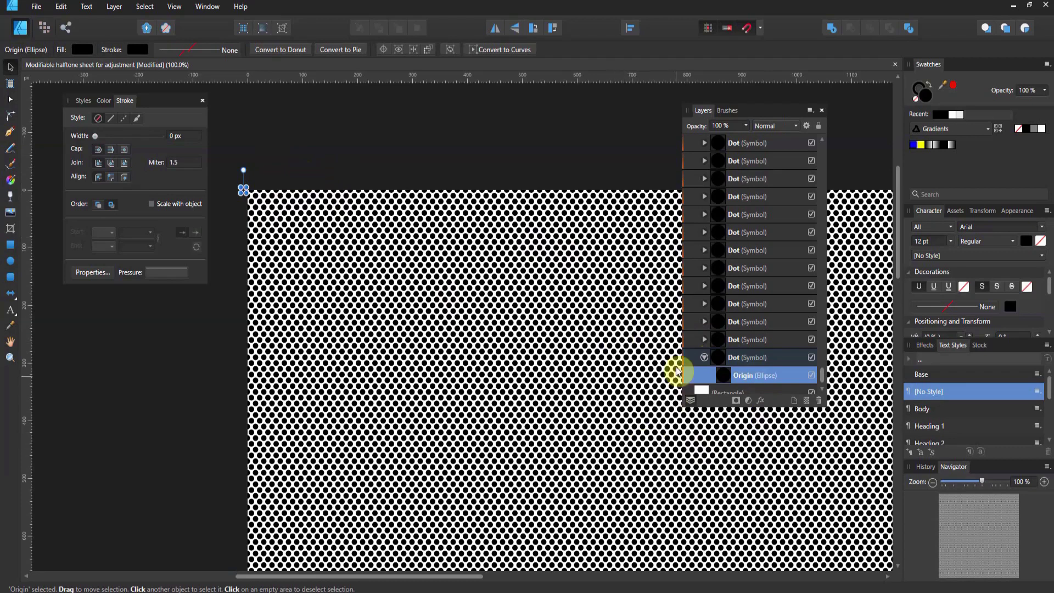
Step: Zoom in on the Origin ellipse and set its width to 9 px
left_click(10, 262)
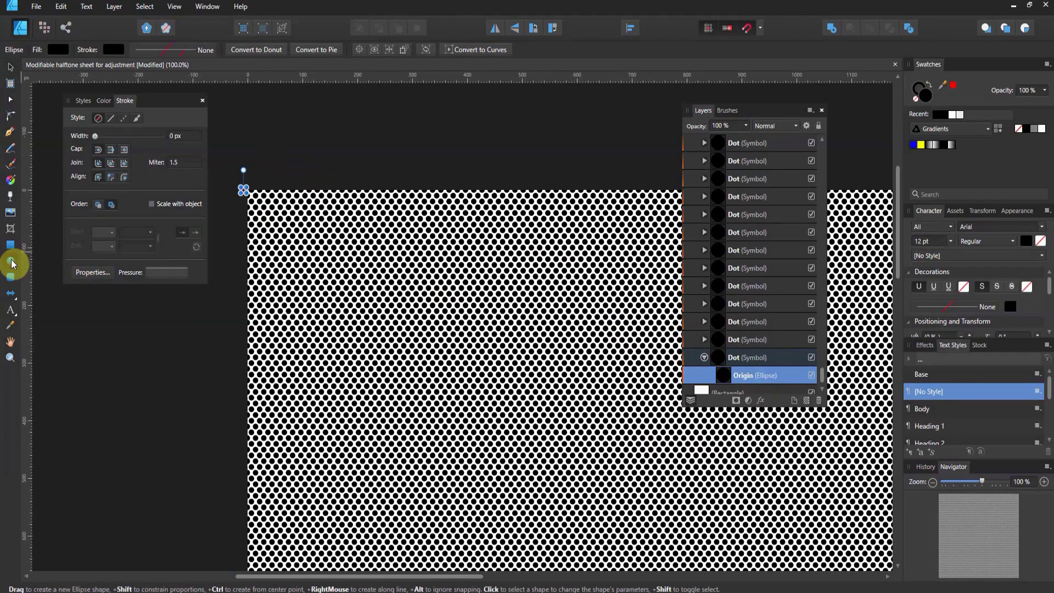
double_click(727, 371)
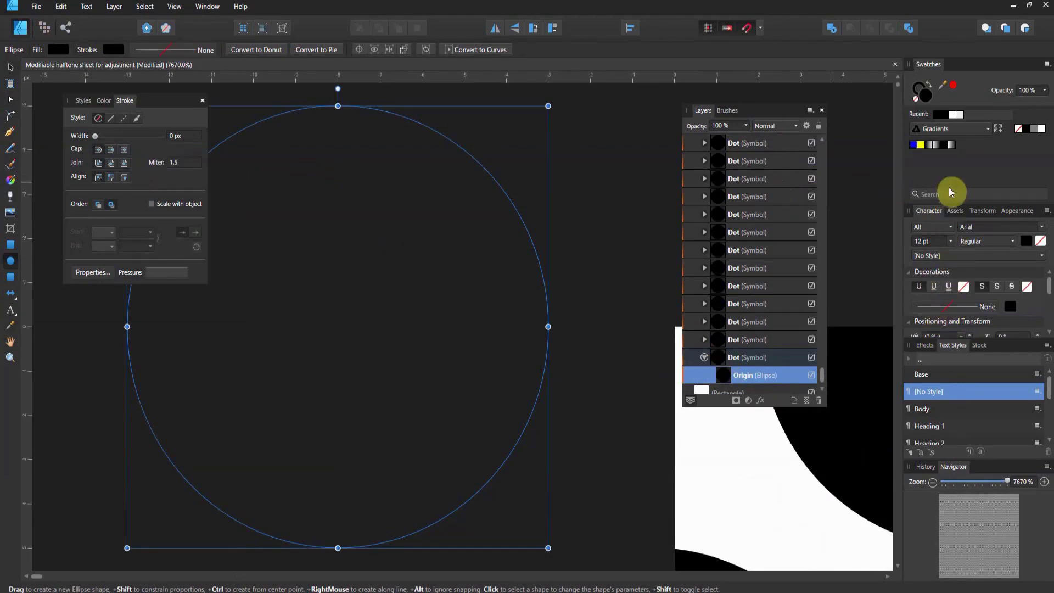
left_click(986, 211)
left_click(1011, 253)
type("3")
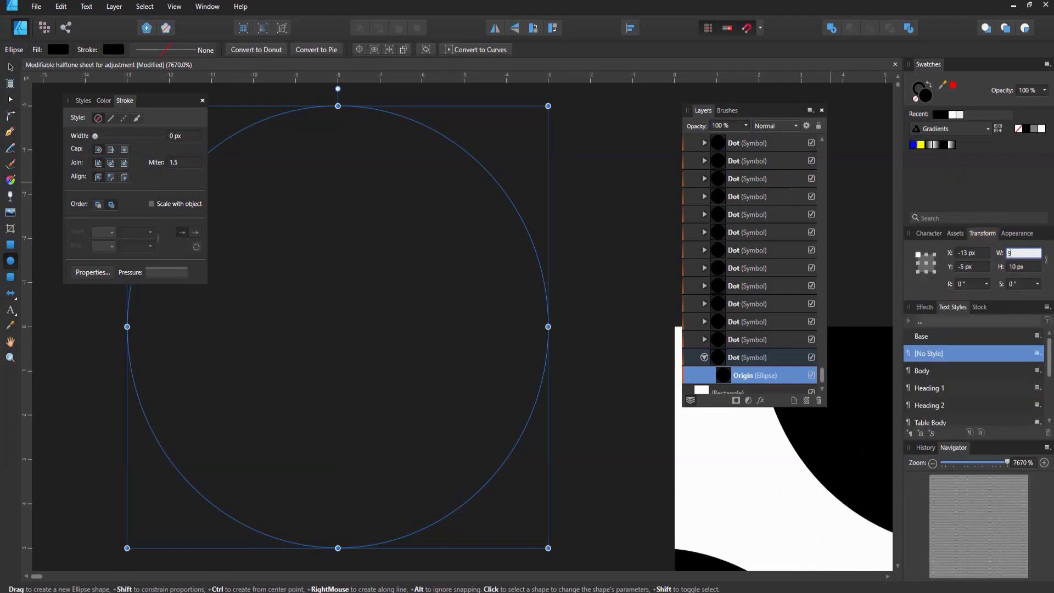
key("Return")
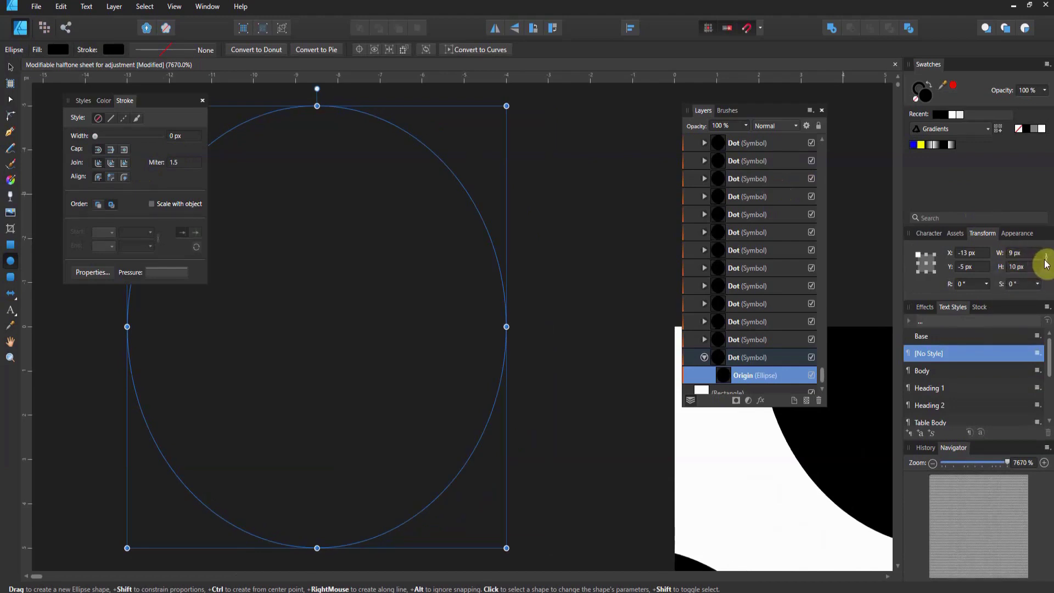
Step: Set the Origin ellipse's height to 9 px
left_click(1019, 267)
type("9")
key("Return")
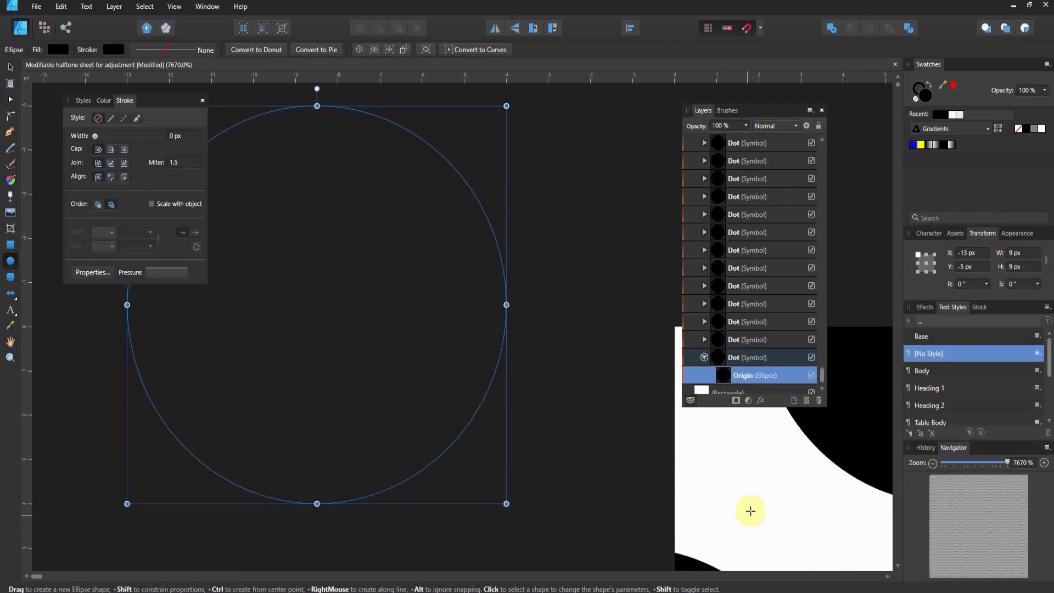
Step: Zoom out from the Origin ellipse and centre the view to examine the whole halftone sheet with the resized dots
left_click(9, 357)
left_click_drag(306, 330, 5, 301)
left_click_drag(465, 333, 2, 299)
left_click_drag(512, 353, 136, 327)
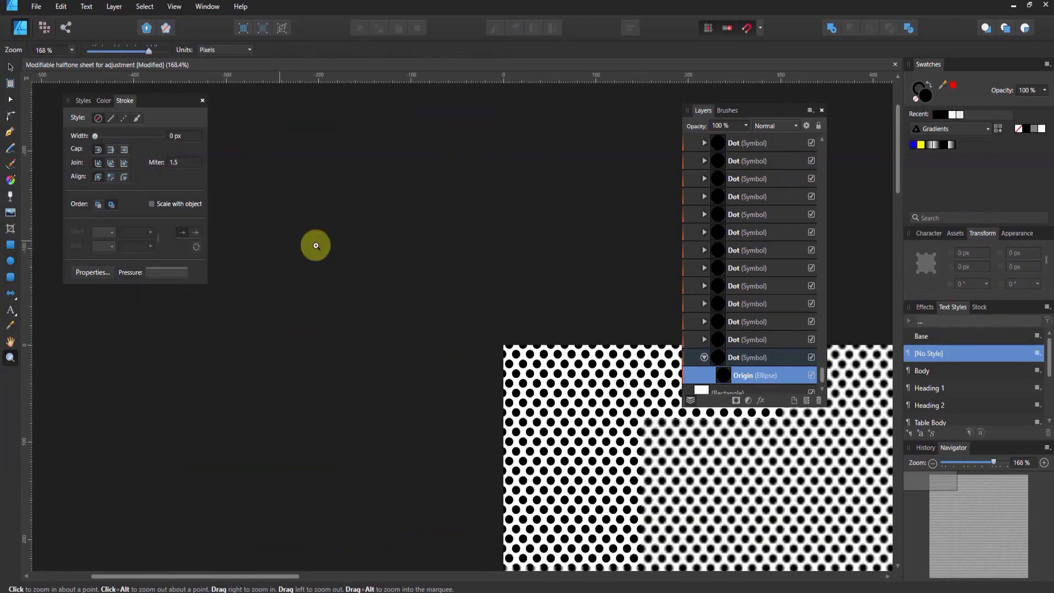
left_click_drag(485, 269, 52, 282)
left_click_drag(468, 302, 212, 280)
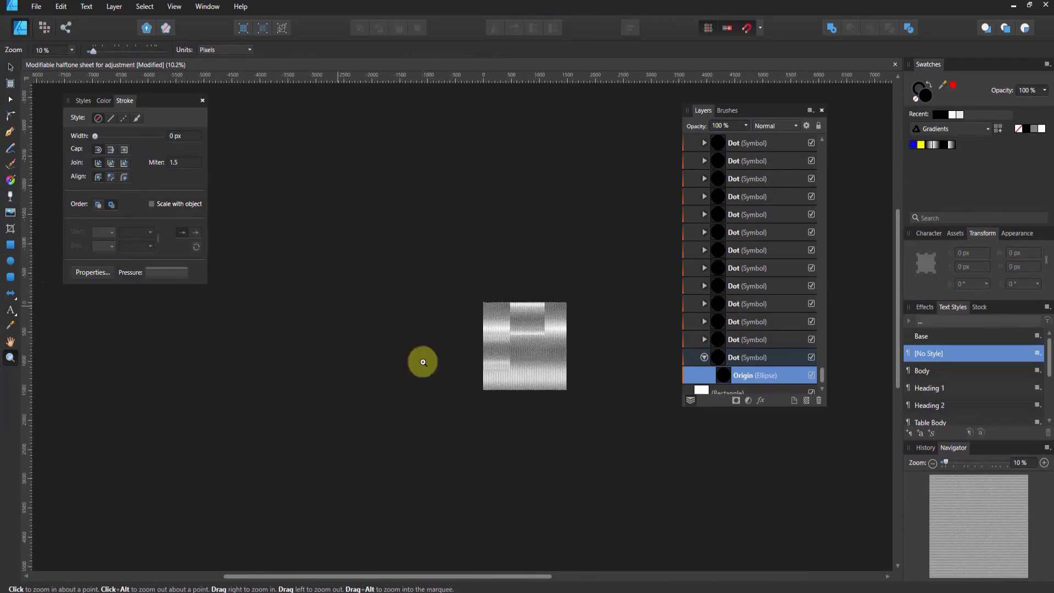
left_click_drag(602, 405, 704, 372)
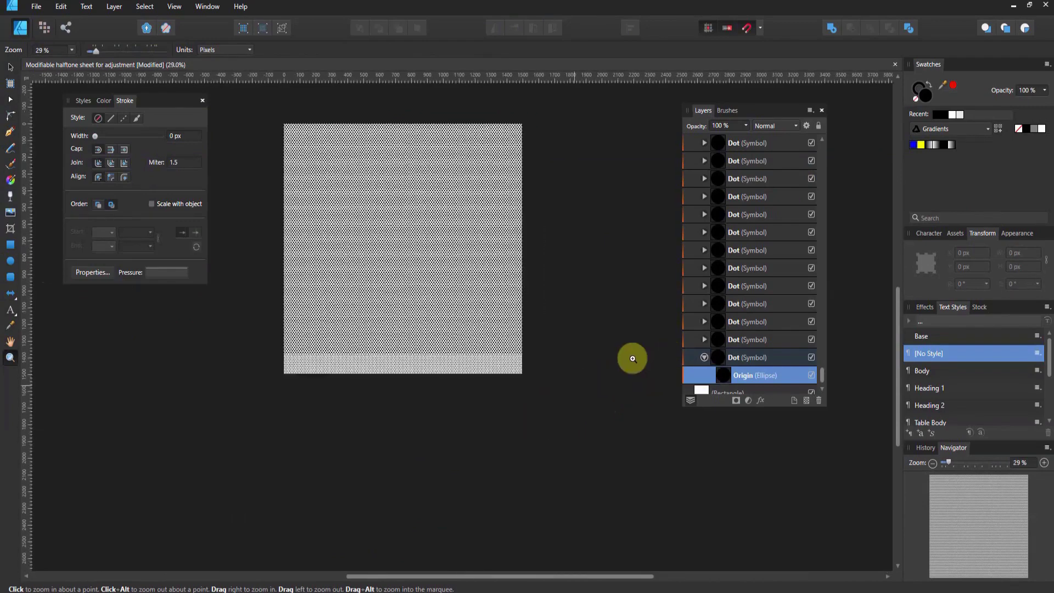
left_click_drag(509, 372, 577, 347)
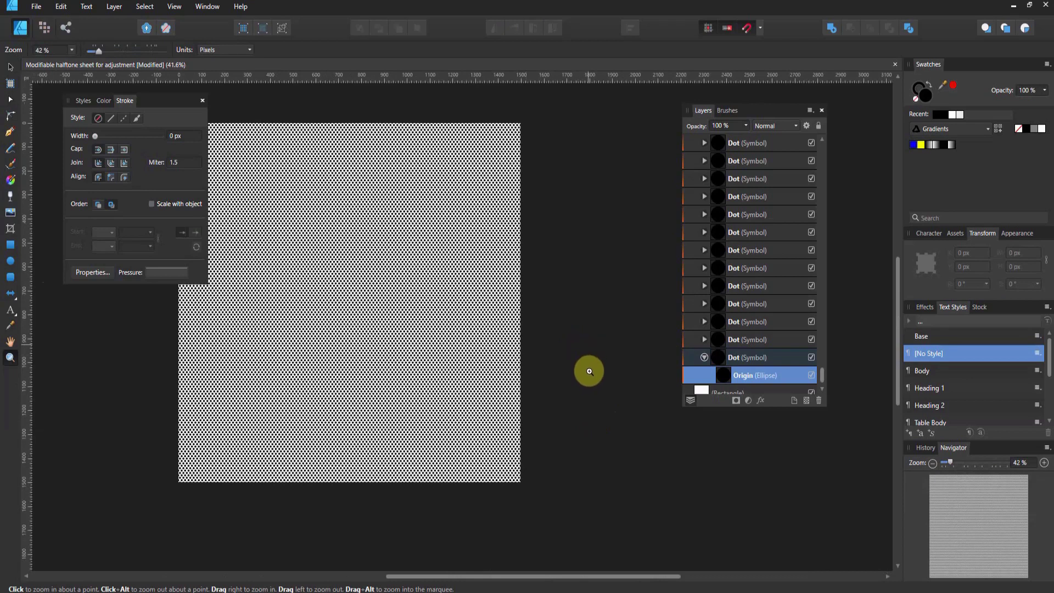
left_click_drag(587, 576, 542, 560)
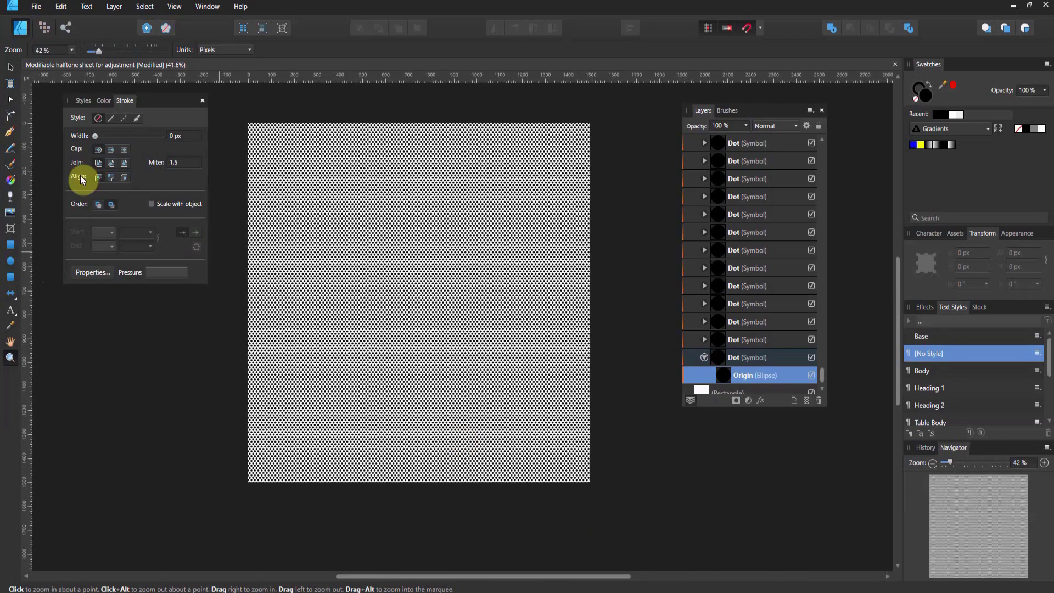
Step: Deselect the Origin ellipse and select the parent pattern group at the top of the layer stack
left_click(37, 6)
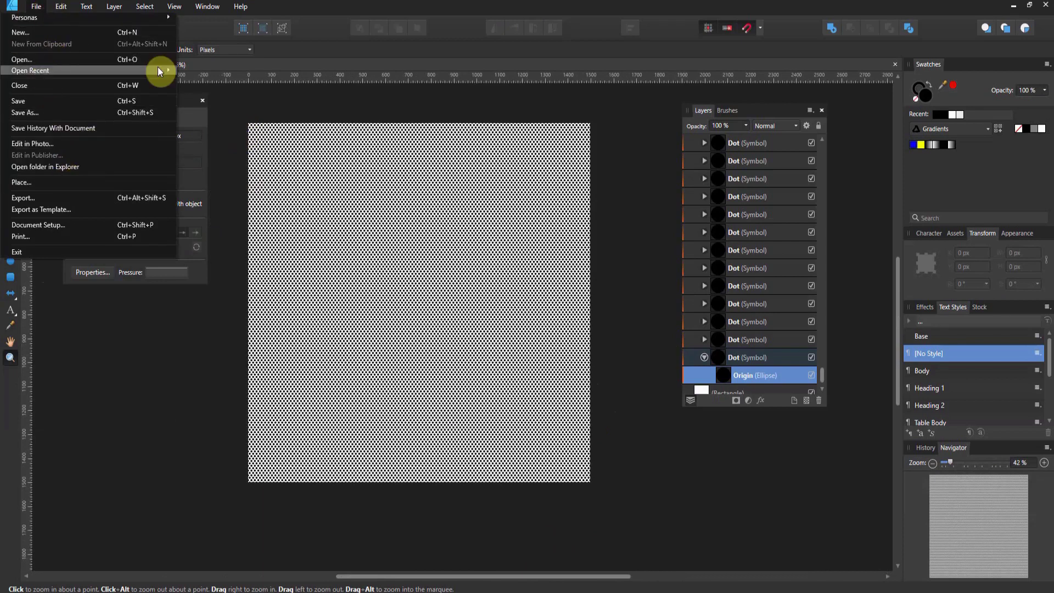
key("Escape")
left_click(10, 67)
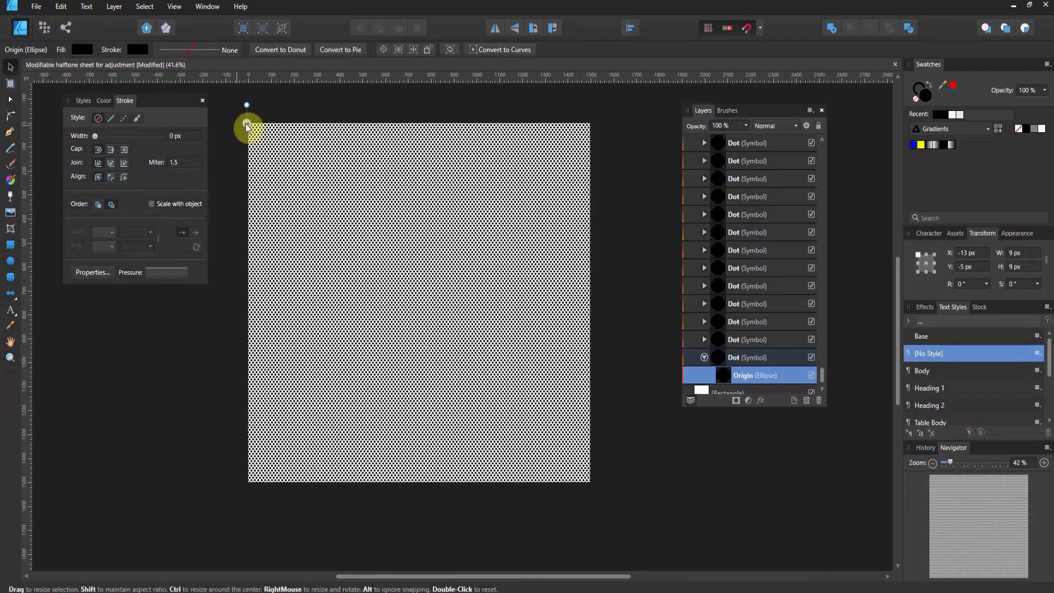
left_click(310, 113)
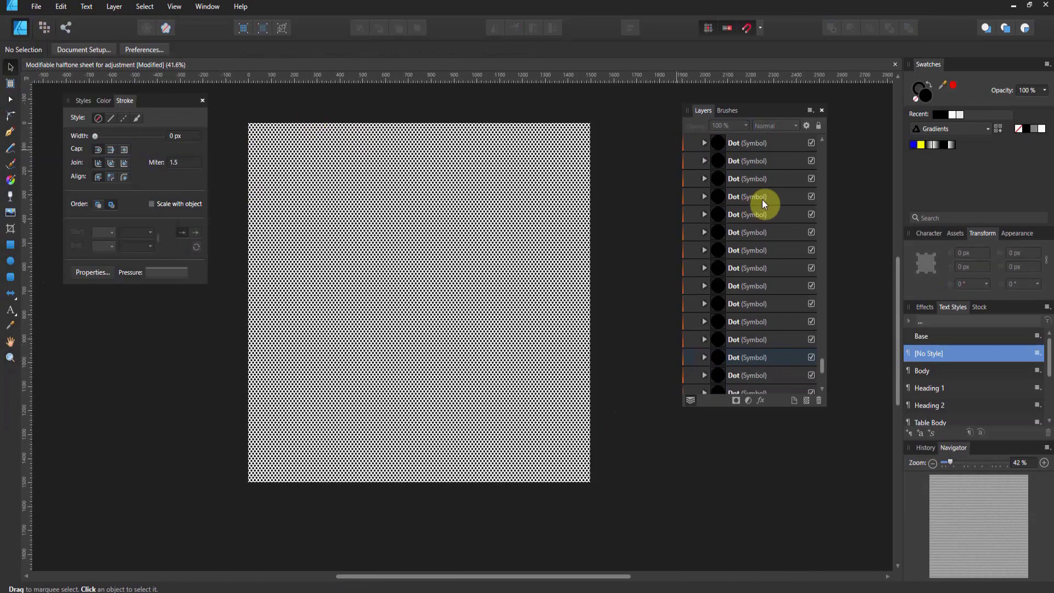
left_click_drag(819, 345, 830, 147)
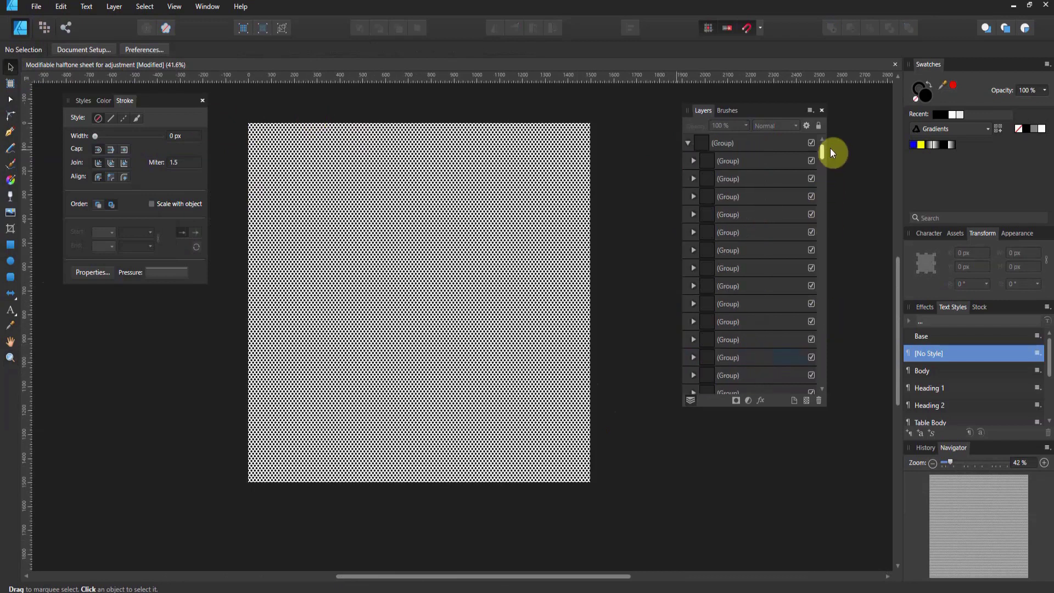
left_click(770, 146)
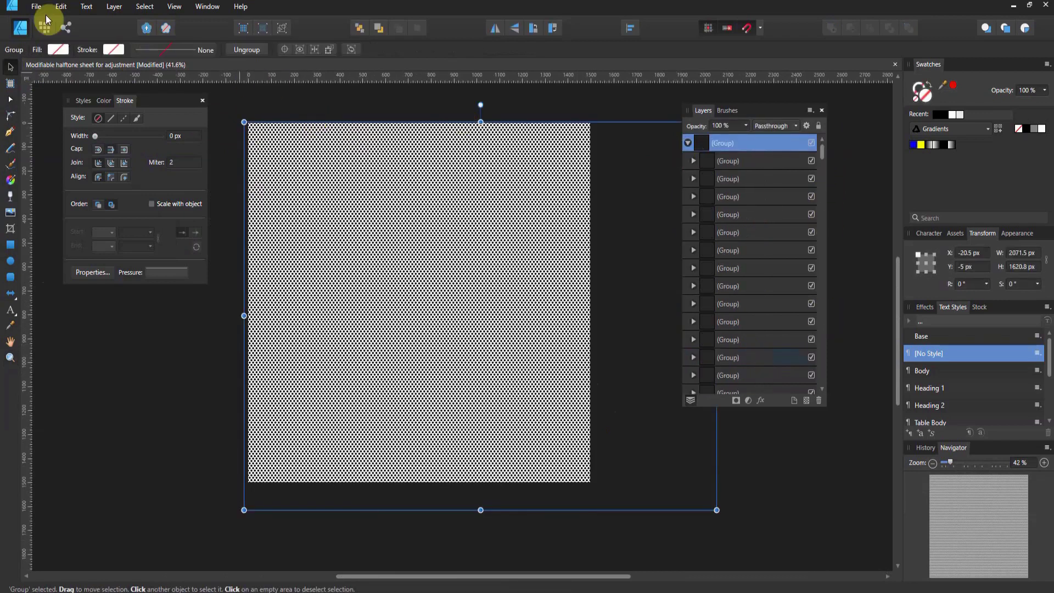
Step: Export the whole document as a 1500 × 1500 px PNG and name the file "Half tone ready for adjustment"
left_click(31, 8)
left_click(45, 203)
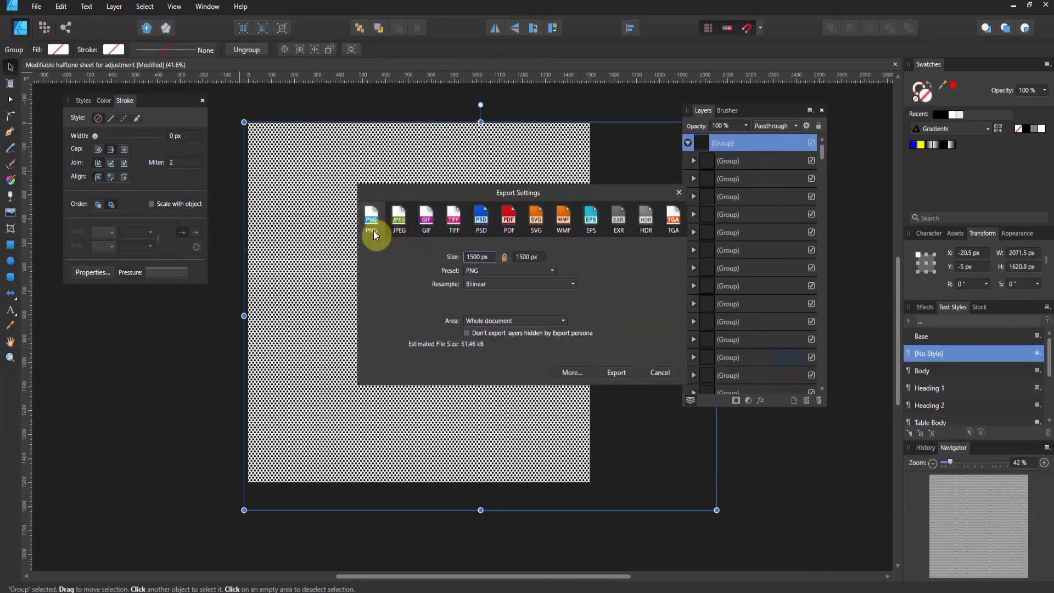
left_click(614, 373)
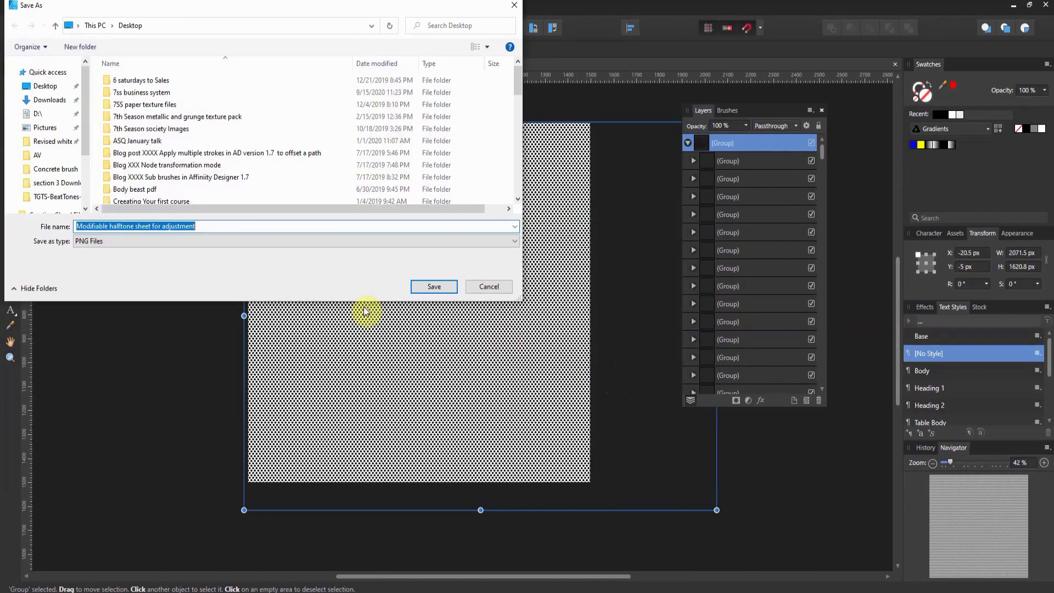
type("Half")
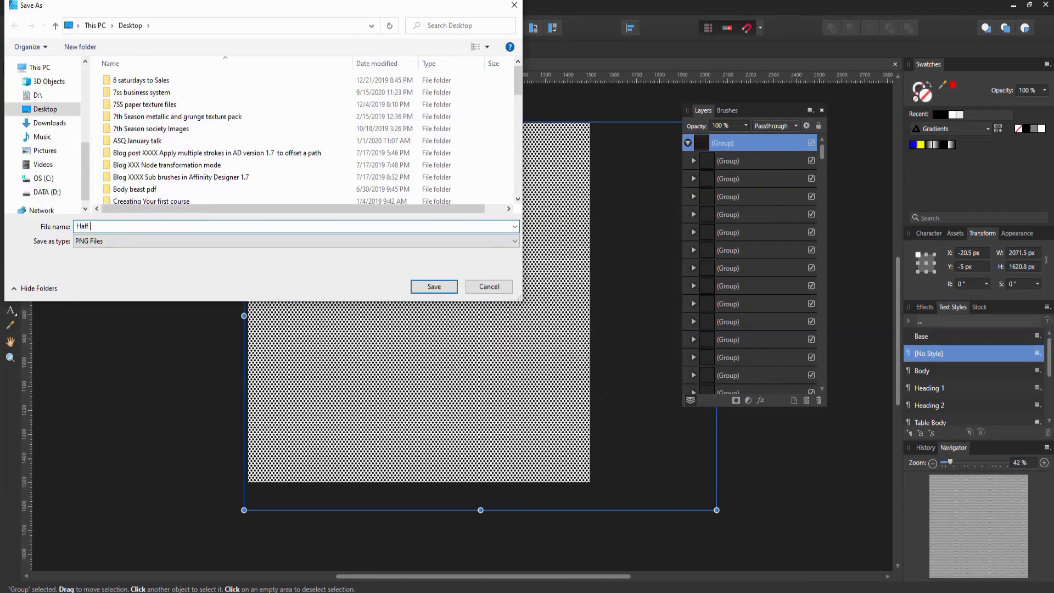
type(" tone ready for adjustment")
Step: Save the PNG in the section 3 Downloadables folder under D:\Courses under construction\Affinity Tool makers Mega course\Downloadables
scroll(280, 163, "down", 3)
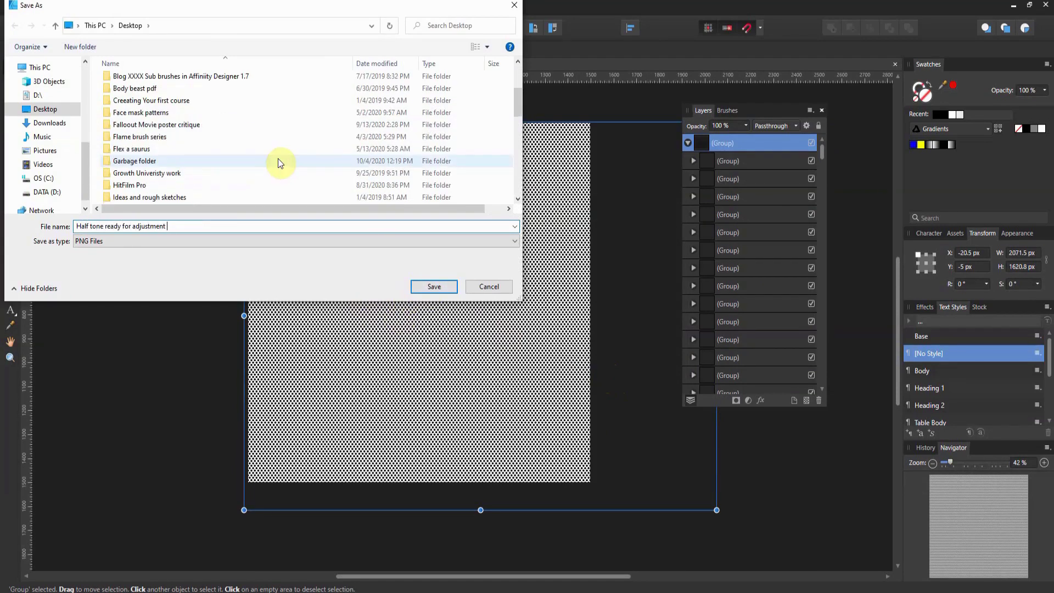
left_click(37, 96)
scroll(181, 130, "down", 3)
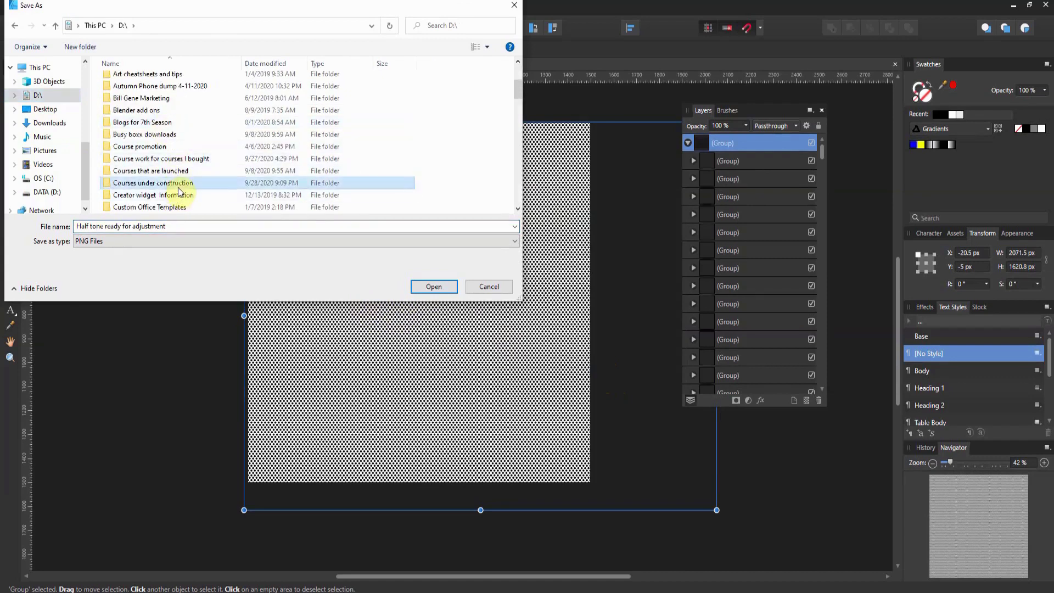
double_click(160, 183)
double_click(140, 110)
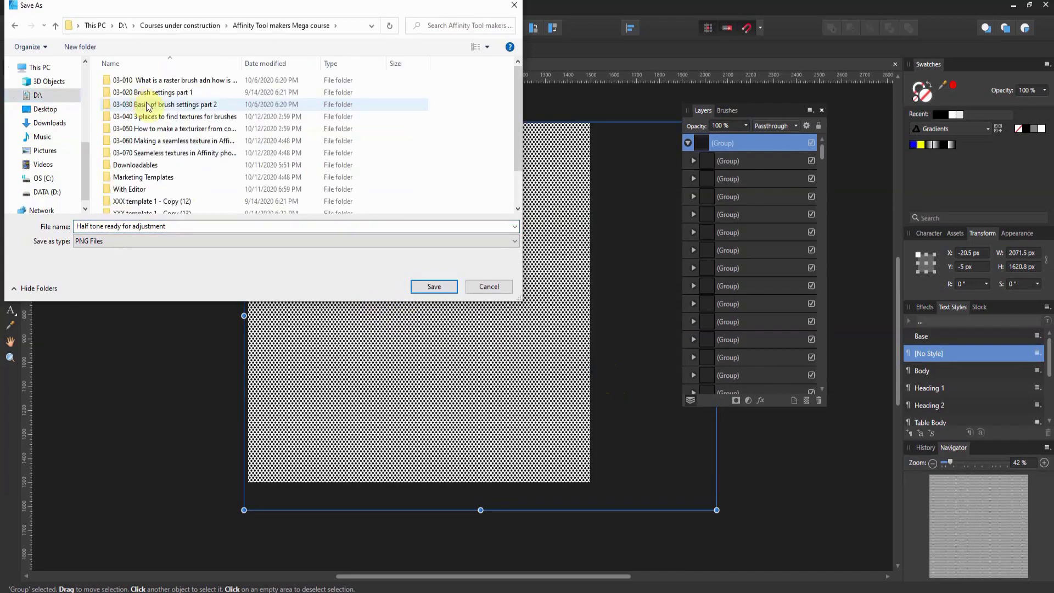
scroll(148, 106, "down", 1)
double_click(147, 134)
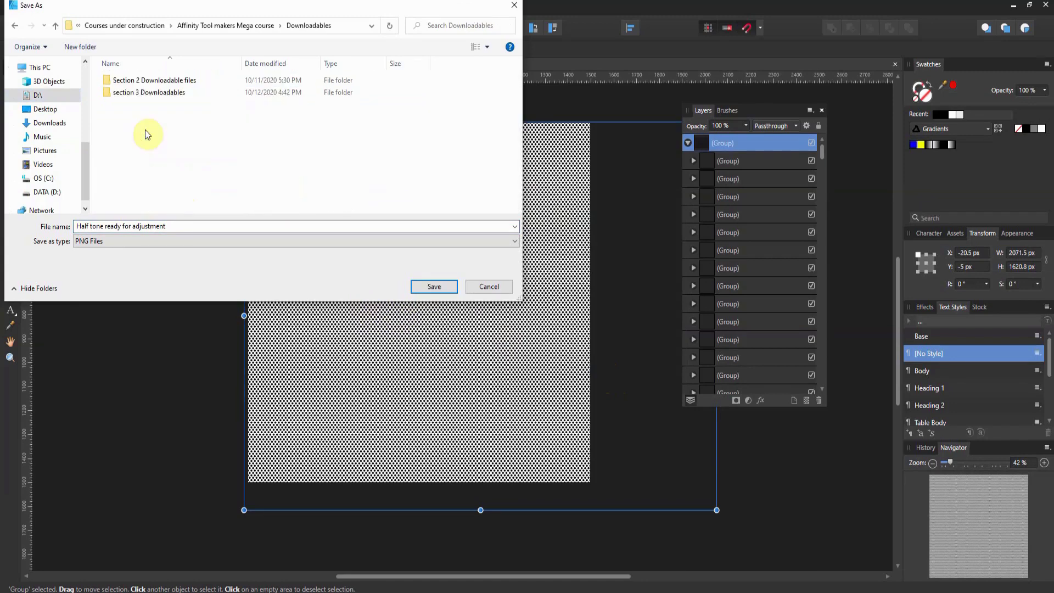
double_click(152, 92)
left_click(424, 288)
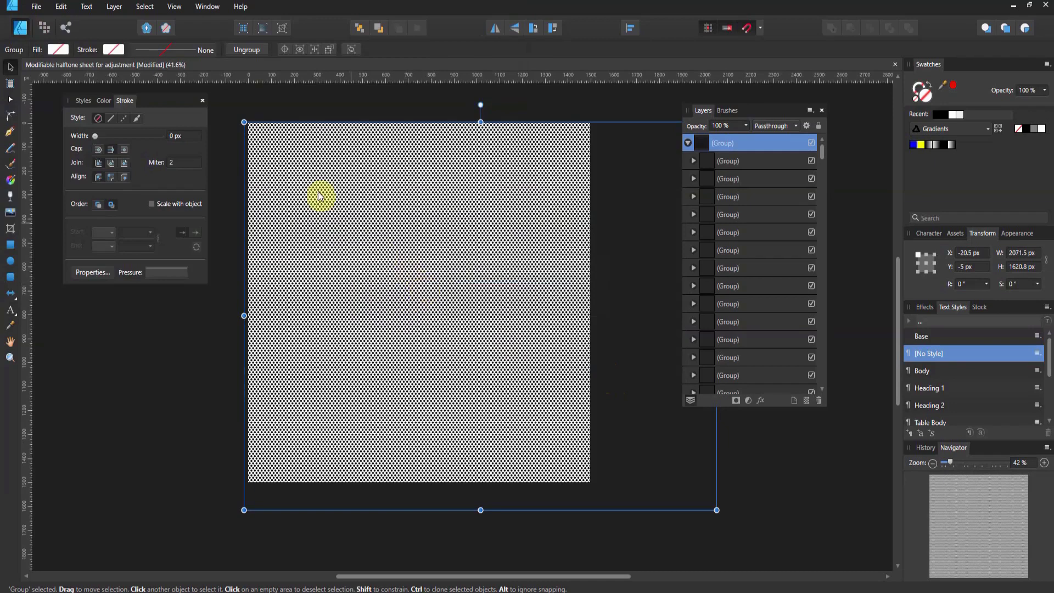
Step: Create a new 1500 × 1500 px document at 72 DPI with a transparent background
left_click(36, 6)
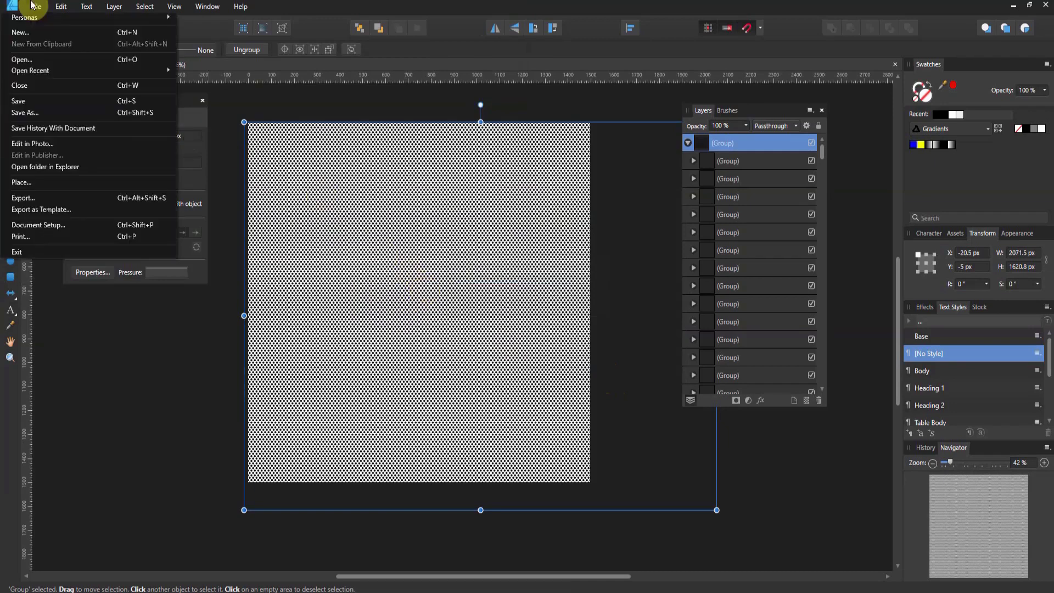
left_click(60, 36)
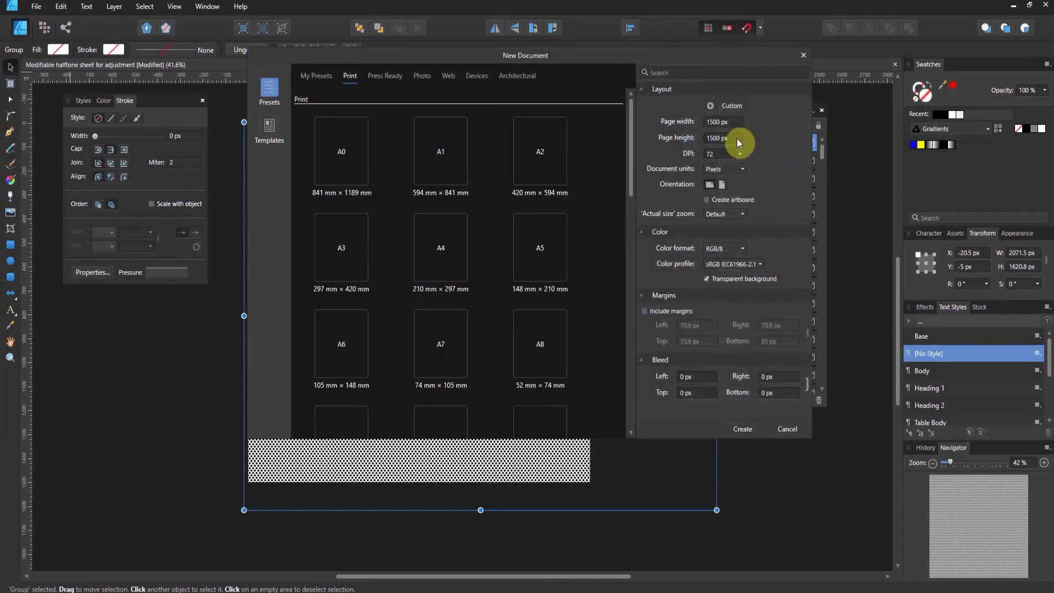
left_click(742, 429)
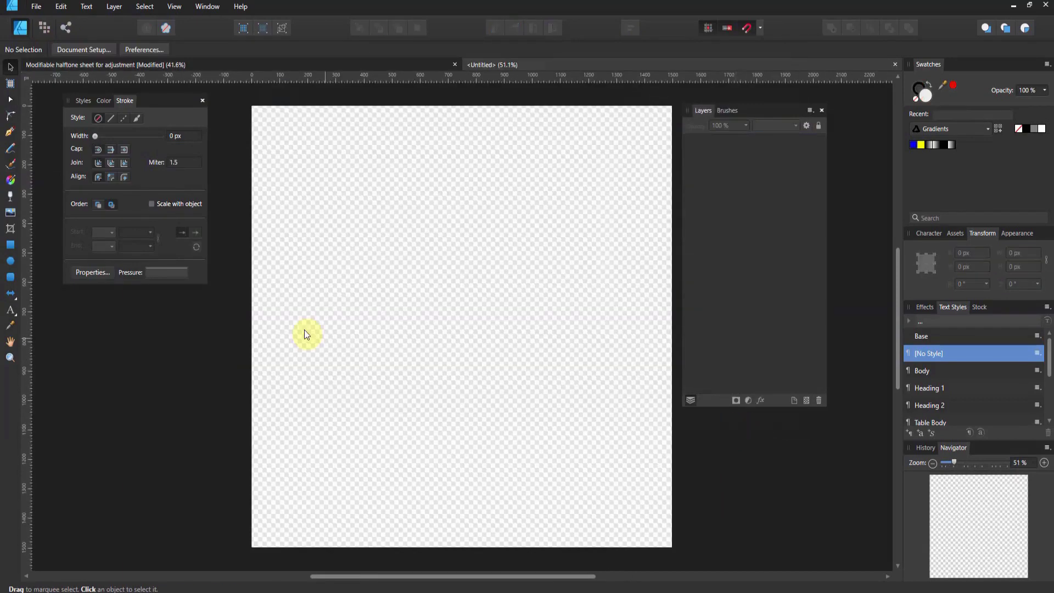
Step: Place the "Half tone ready for adjustment" image at about 1816 px square, positioned to cover the whole page
left_click(10, 358)
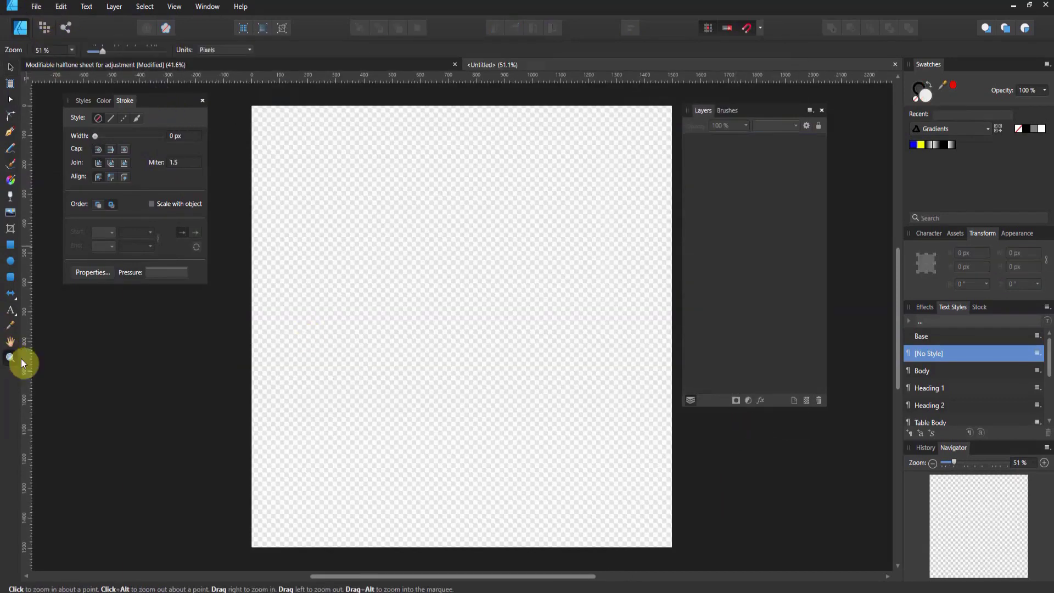
left_click_drag(344, 351, 83, 346)
left_click(36, 7)
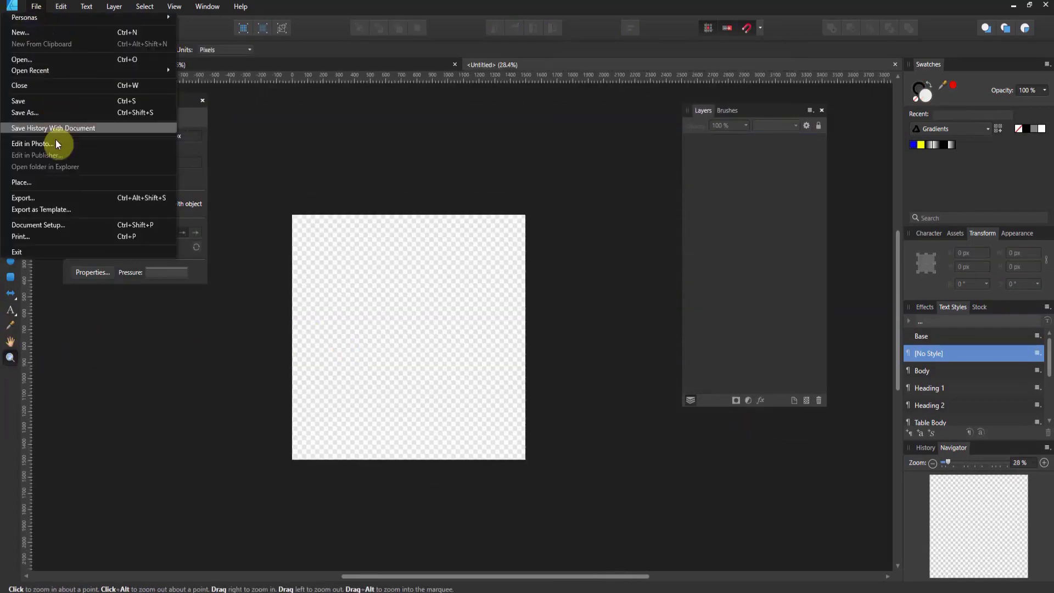
left_click(55, 184)
double_click(423, 102)
left_click_drag(255, 194, 638, 381)
left_click_drag(471, 365, 490, 365)
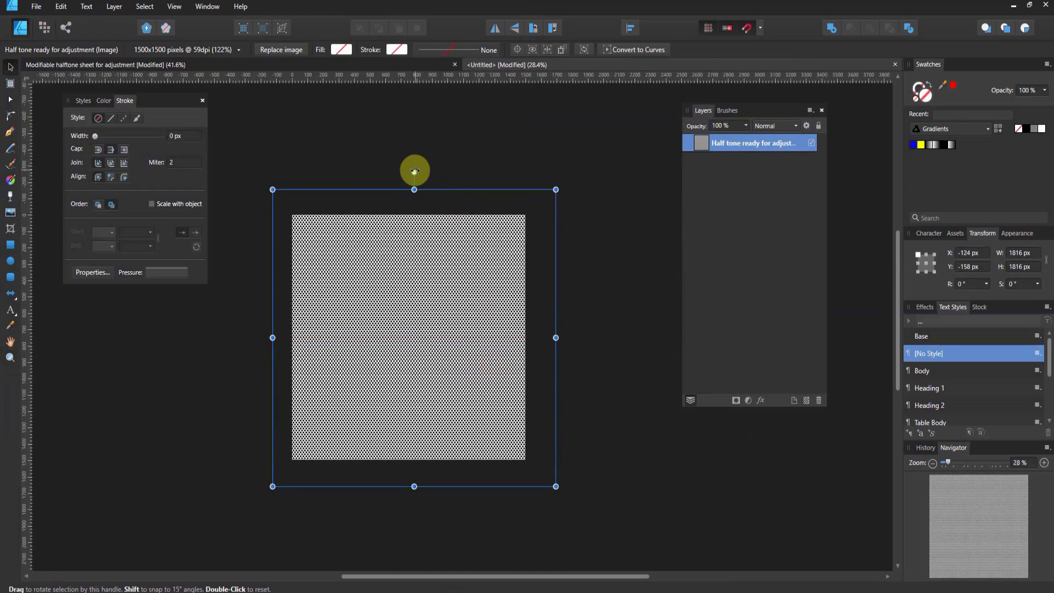
Step: Rotate the placed halftone image to about -39.8° and enlarge it to about 2214 px square to fill the page corners
left_click_drag(415, 171, 506, 224)
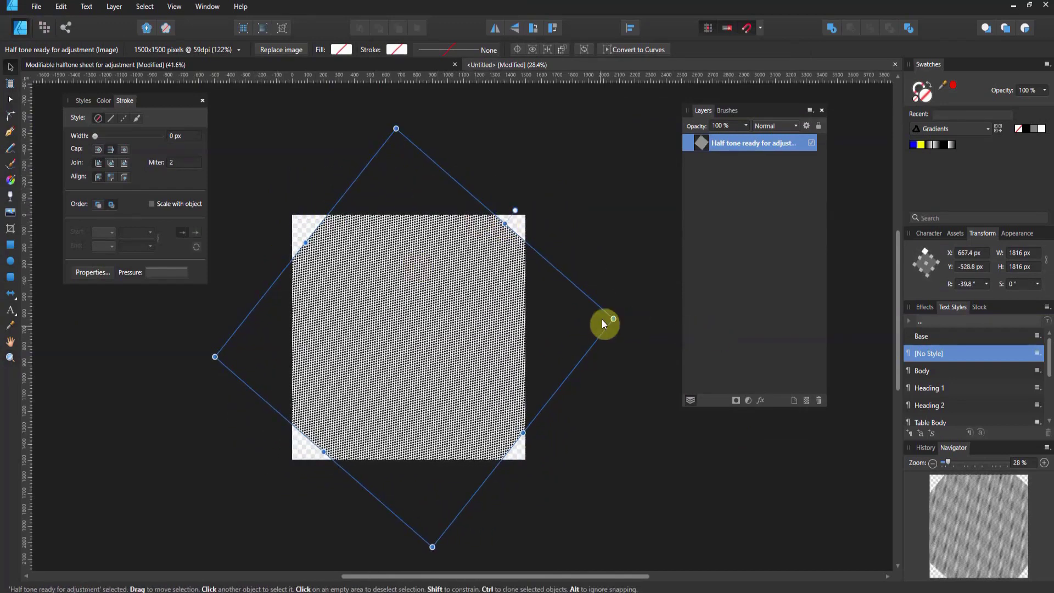
left_click_drag(614, 319, 671, 314)
left_click_drag(475, 308, 427, 306)
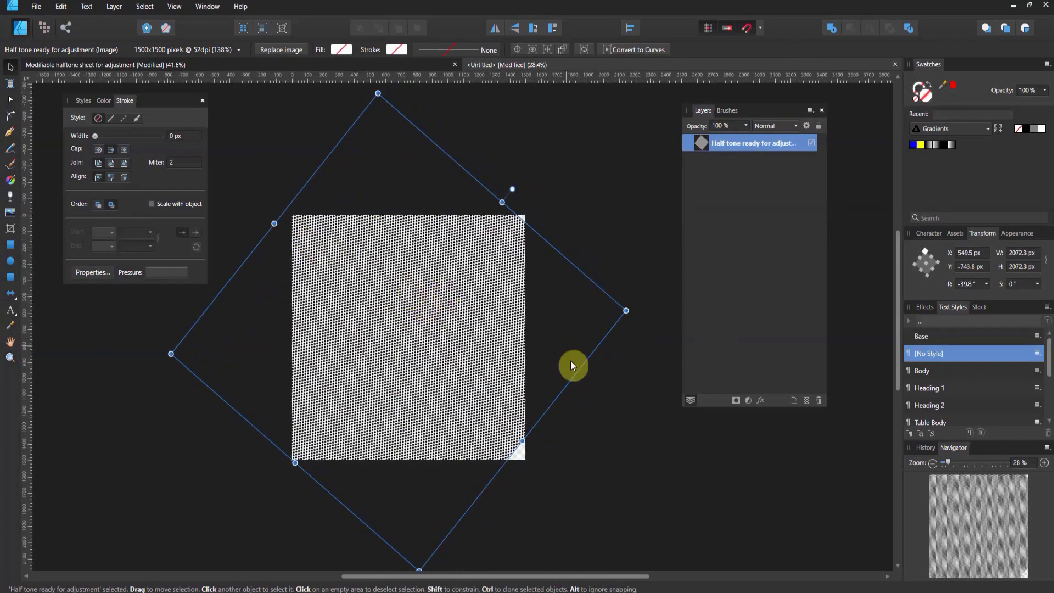
left_click_drag(627, 310, 657, 307)
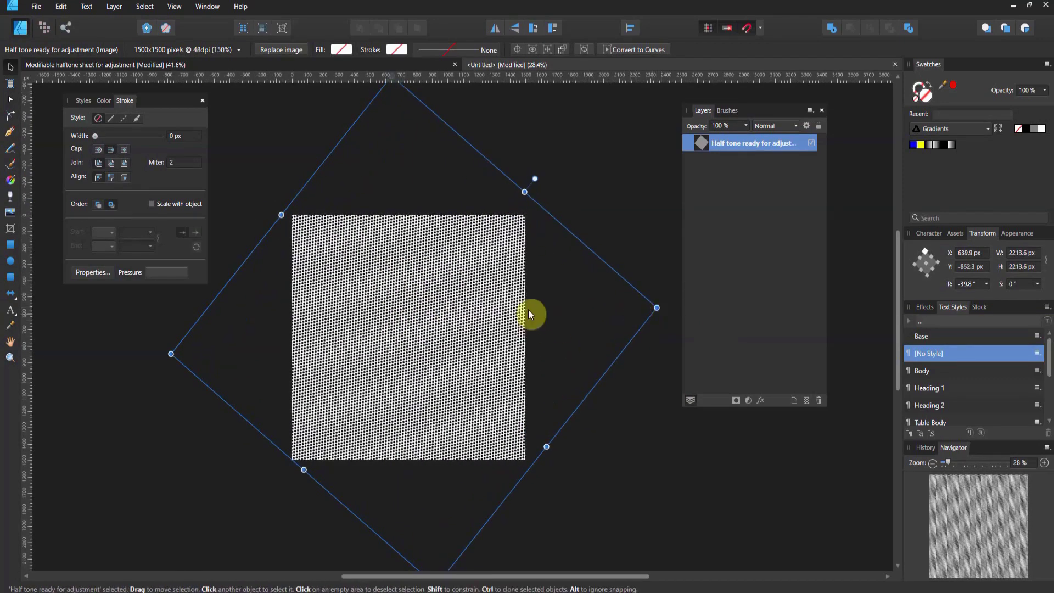
Step: Adjust the halftone image's rotation to about -30.1° and deselect it
left_click_drag(533, 179, 509, 164)
left_click_drag(509, 163, 503, 165)
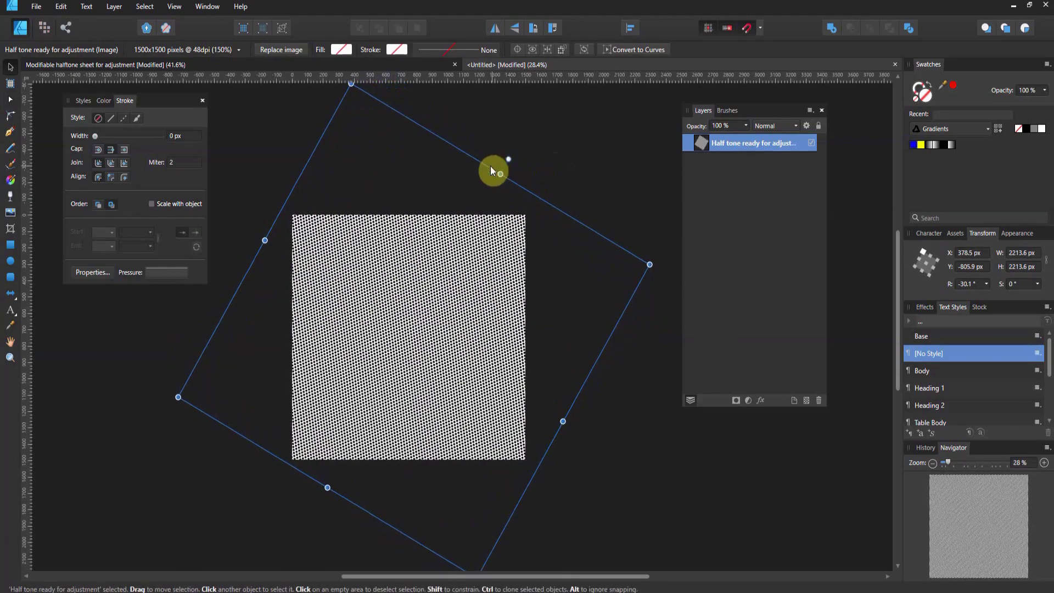
left_click(572, 157)
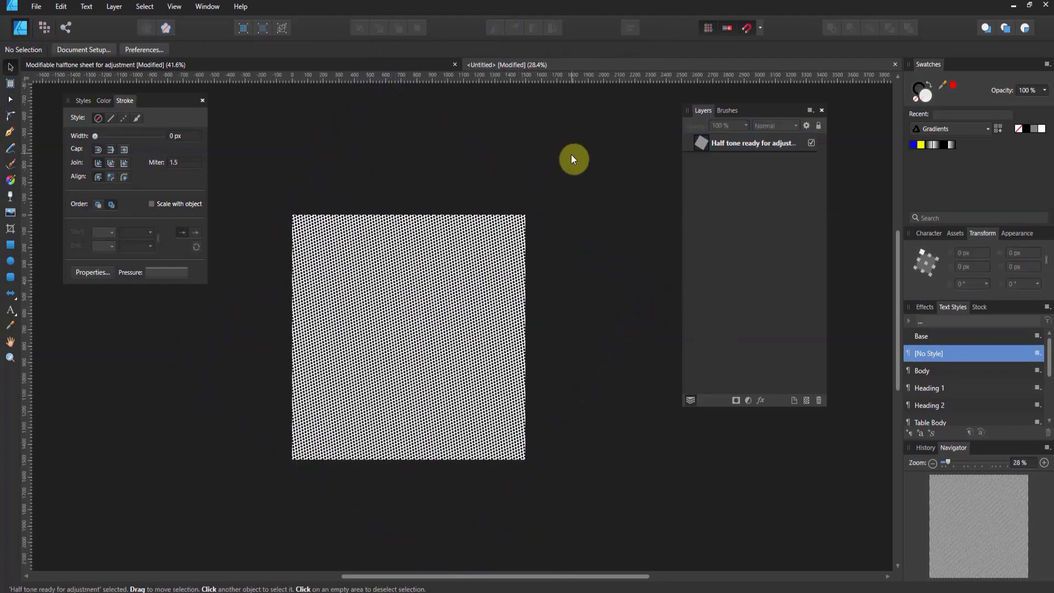
Step: Export the rotated halftone as a 1500 × 1500 px PNG named "Half tone 30 degree offset" in the section 3 Downloadables folder
left_click(38, 7)
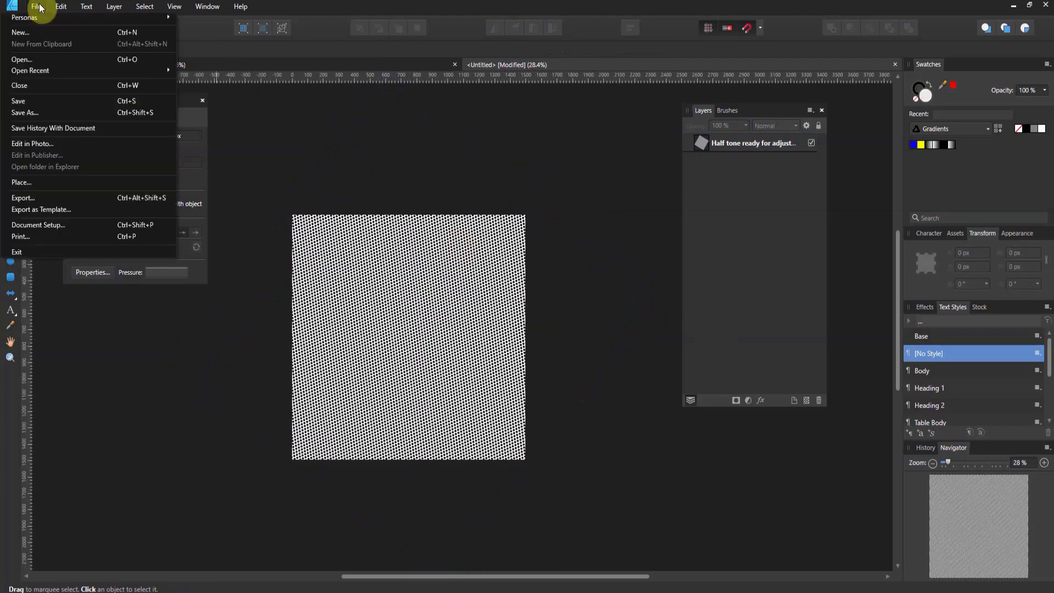
left_click(48, 196)
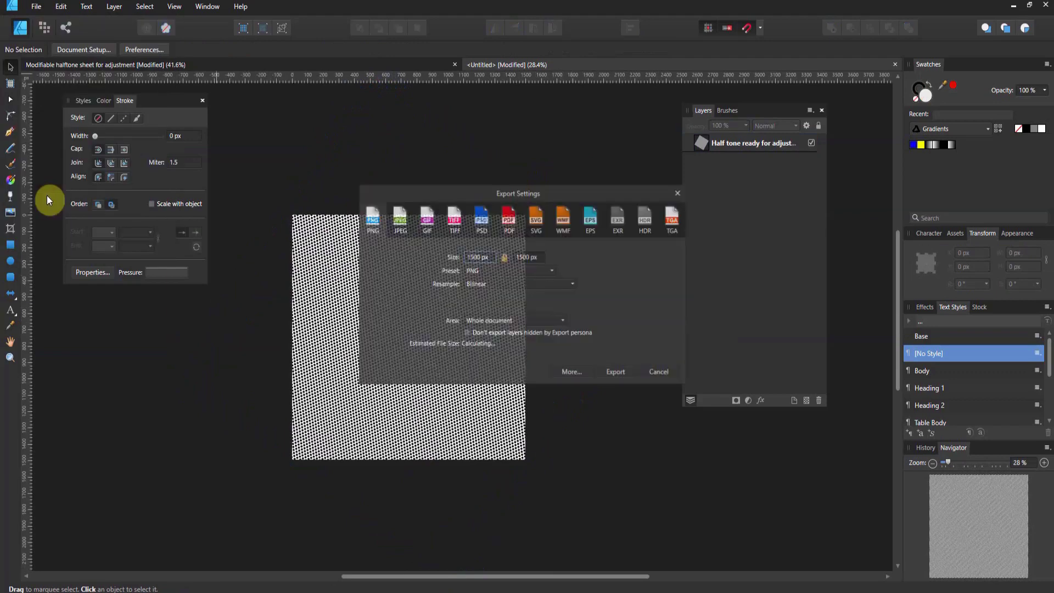
left_click(624, 371)
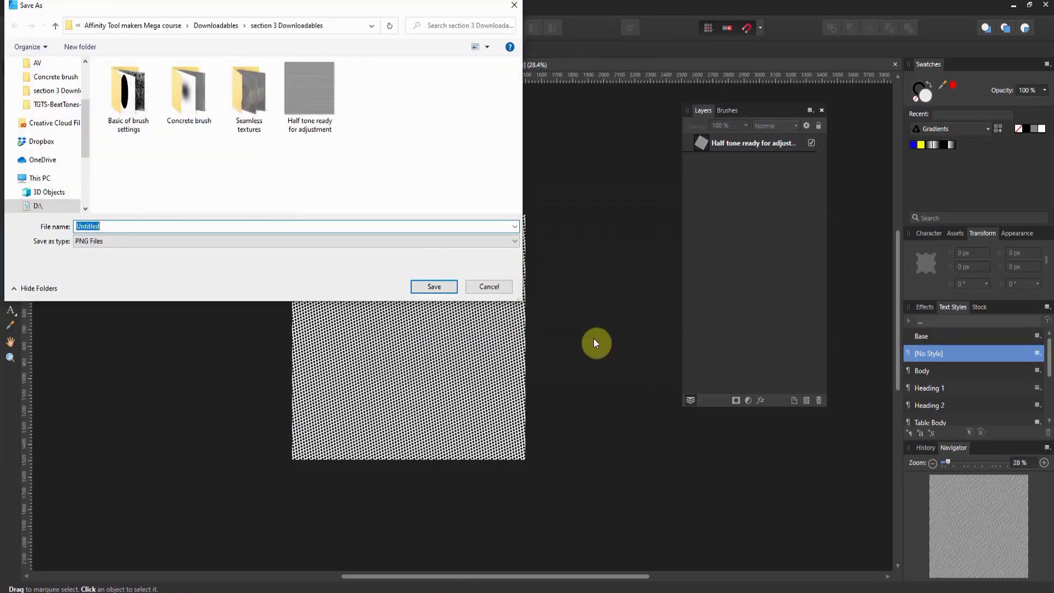
type("Half tone 30 d")
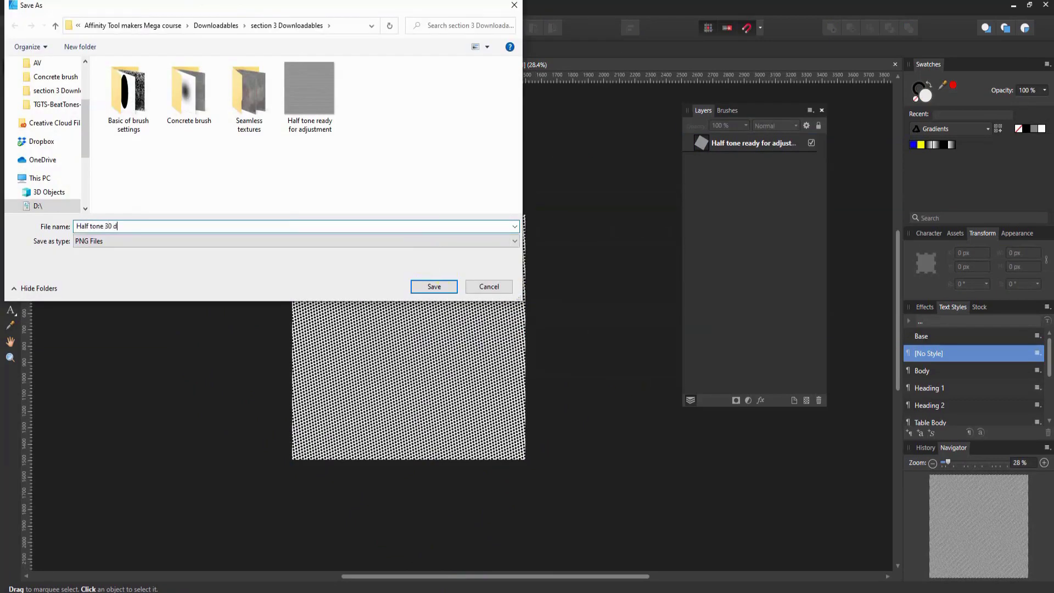
type("egree offset")
left_click(431, 294)
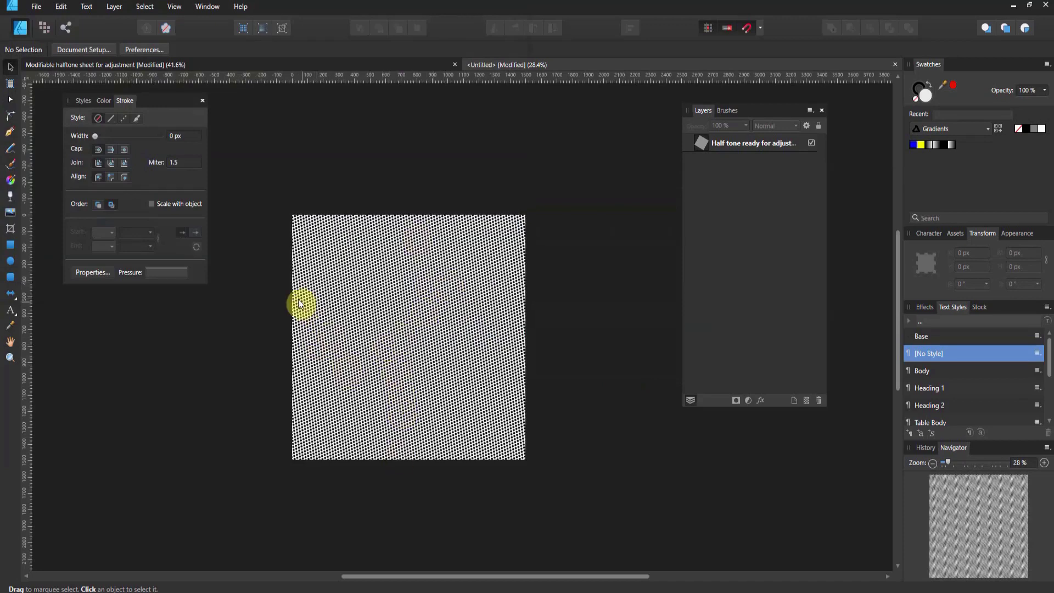
Step: Switch to the Pixel Persona and display the Halftone brush category
left_click(45, 24)
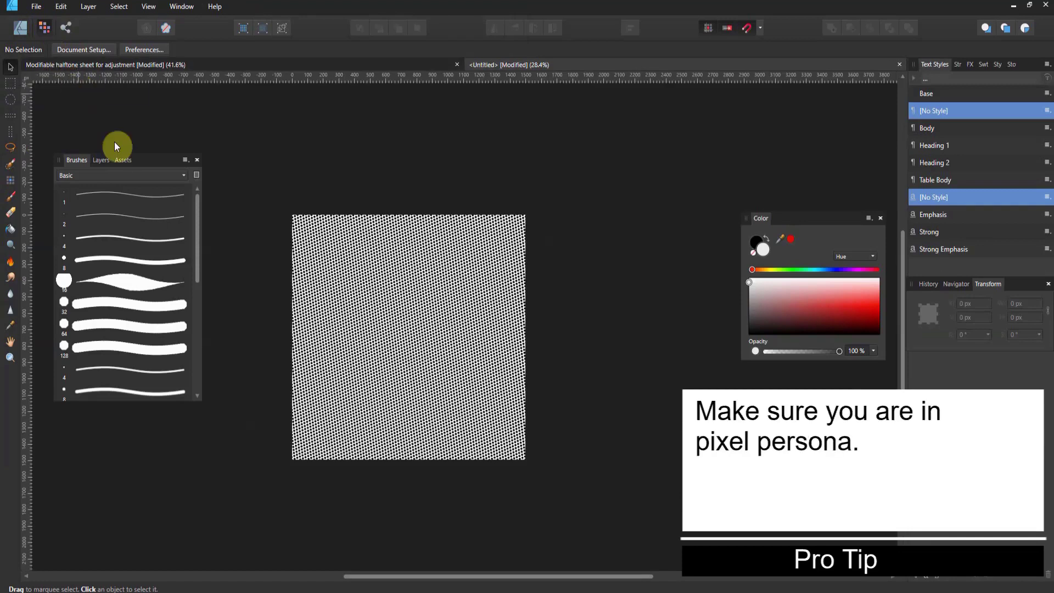
left_click(98, 175)
scroll(146, 239, "down", 1)
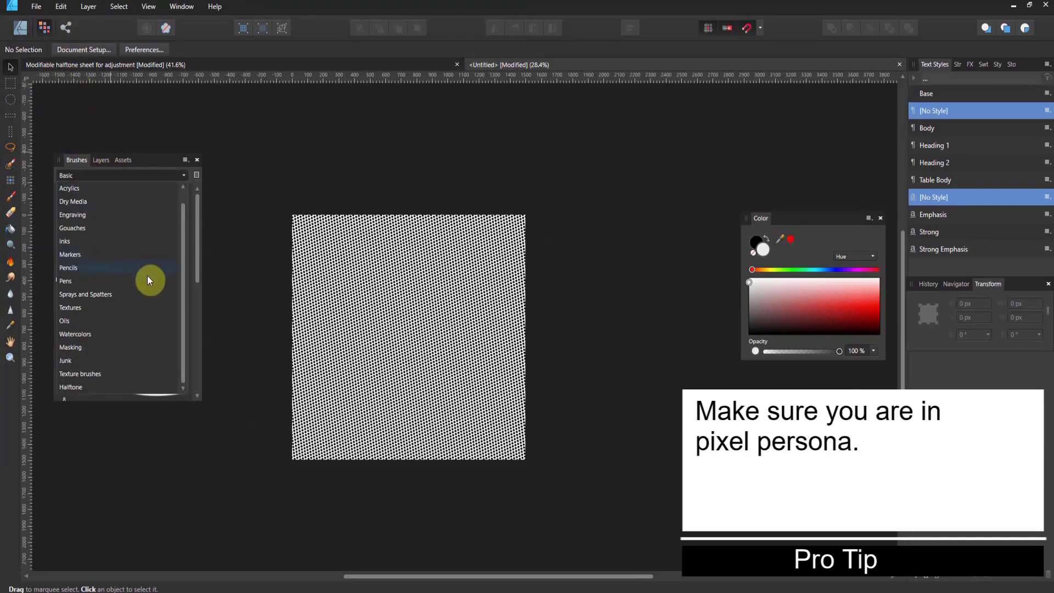
left_click(108, 386)
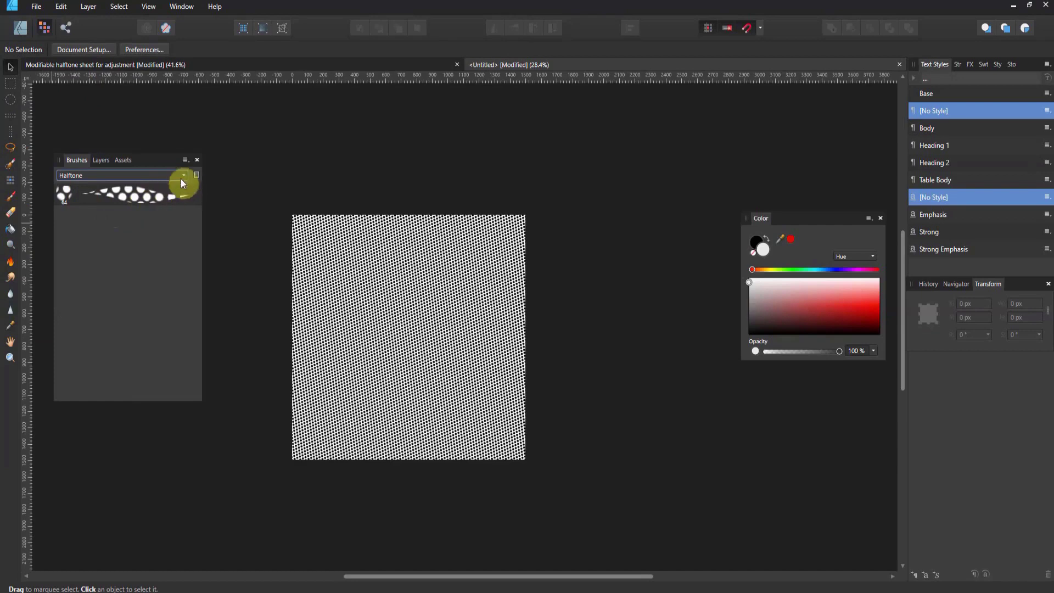
Step: Create a new intensity brush in the Halftone category from the Soft circle image in the Concrete brush folder
left_click(185, 159)
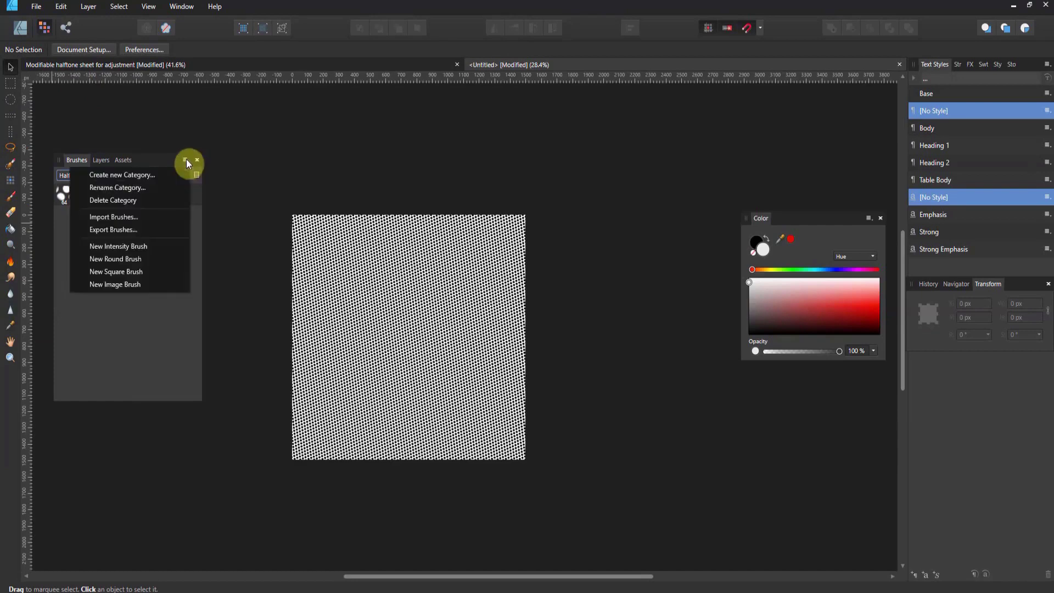
left_click(143, 246)
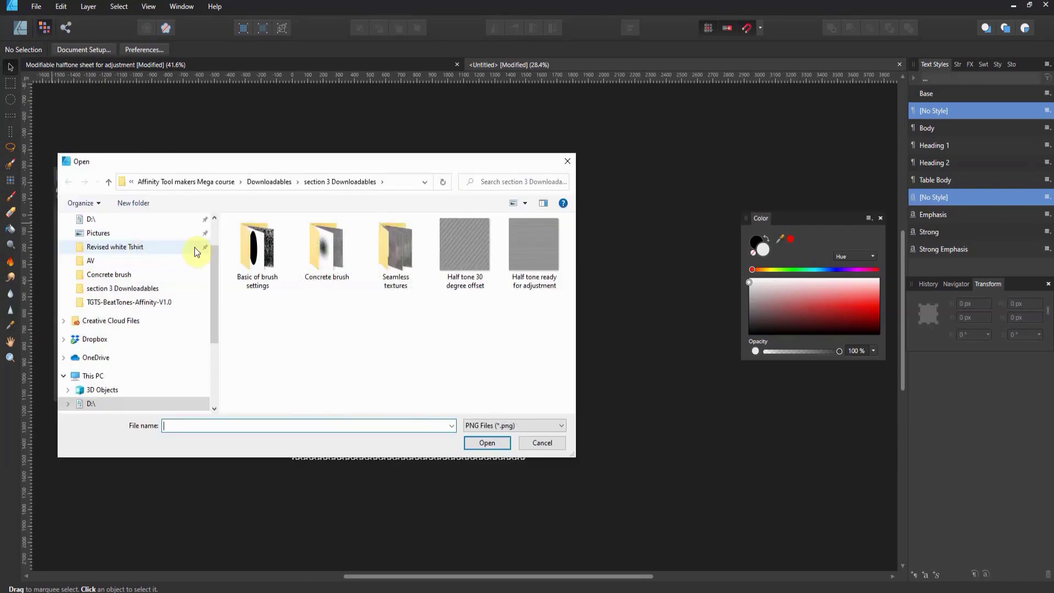
double_click(334, 268)
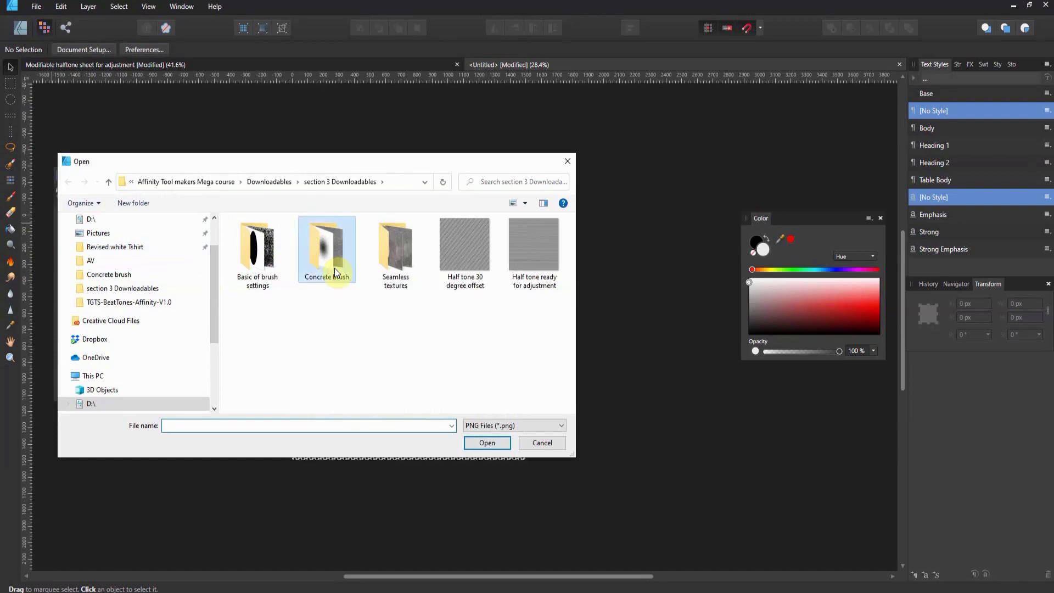
double_click(391, 259)
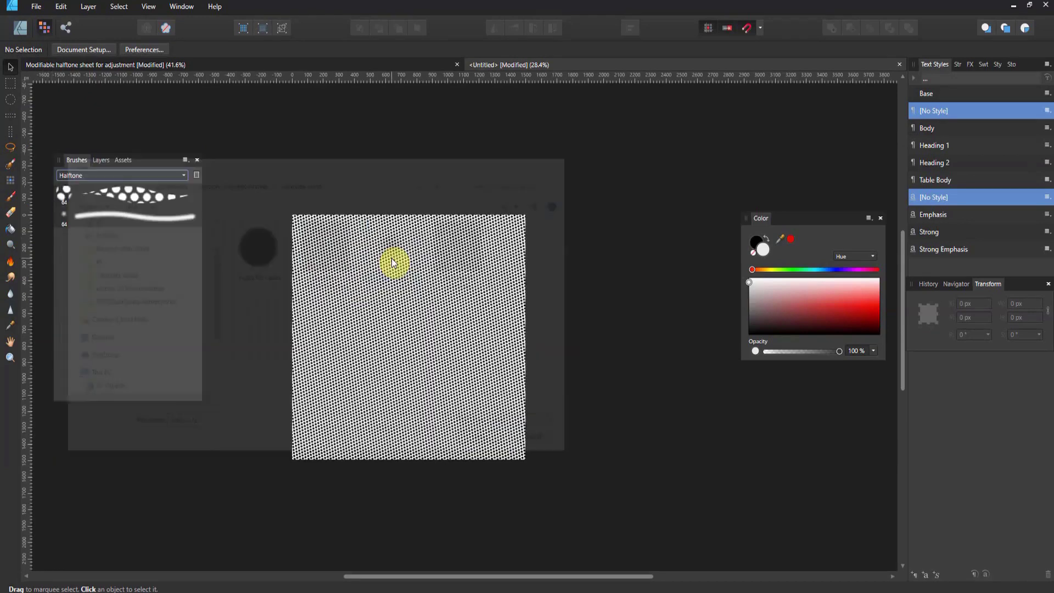
Step: Set the "Half tone 30 degree offset" image as the Soft circle brush's base texture and scale it to 103%
double_click(140, 221)
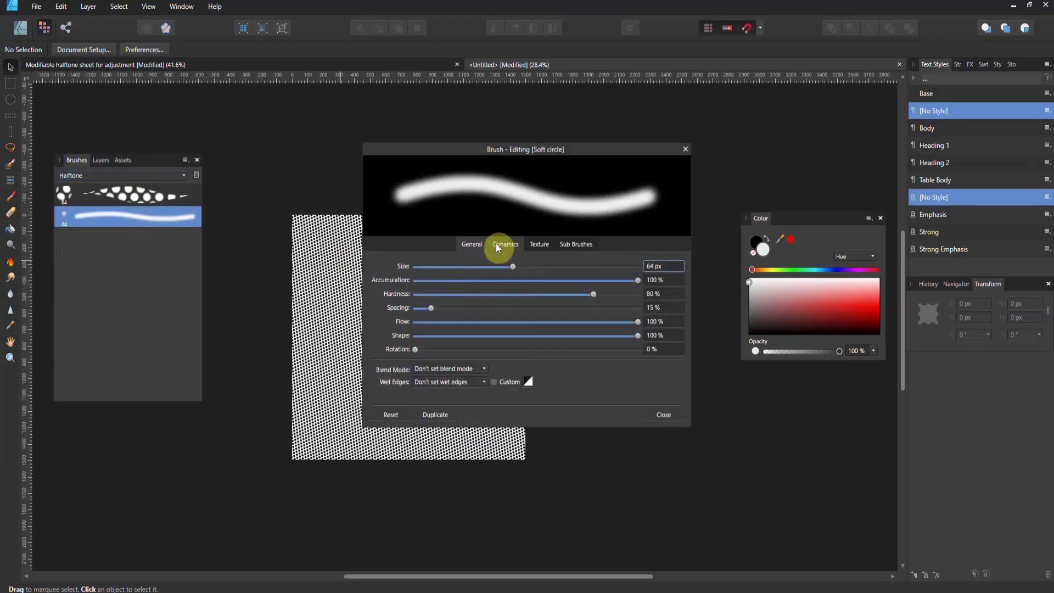
left_click(541, 247)
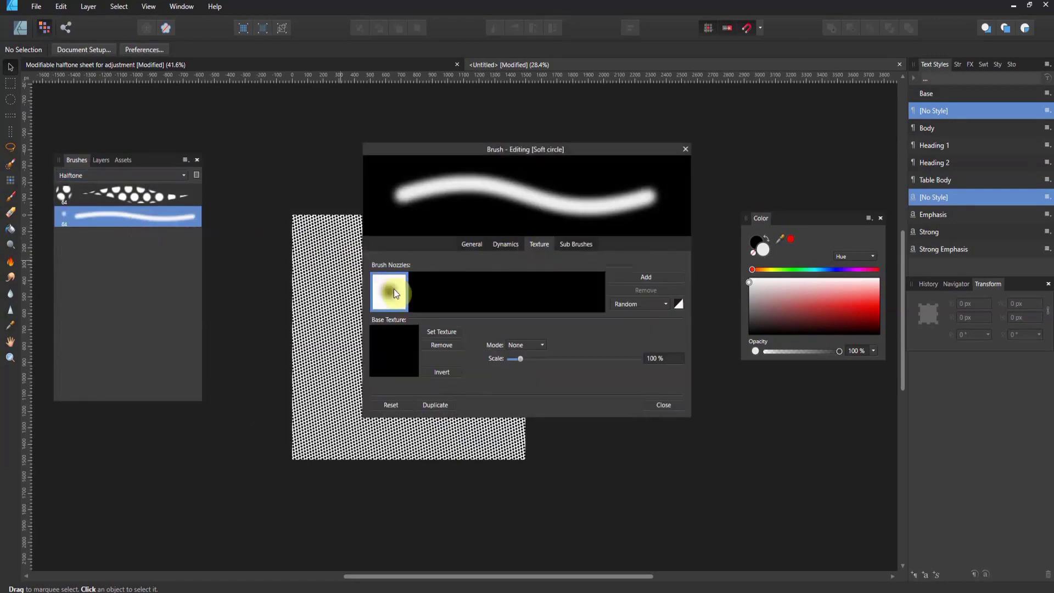
left_click(442, 332)
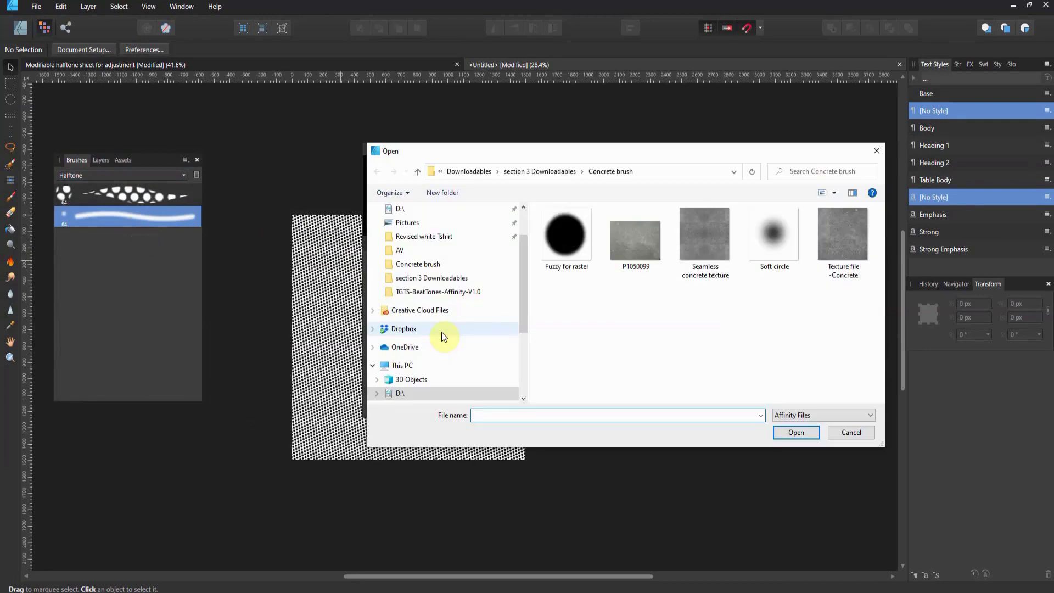
left_click(419, 172)
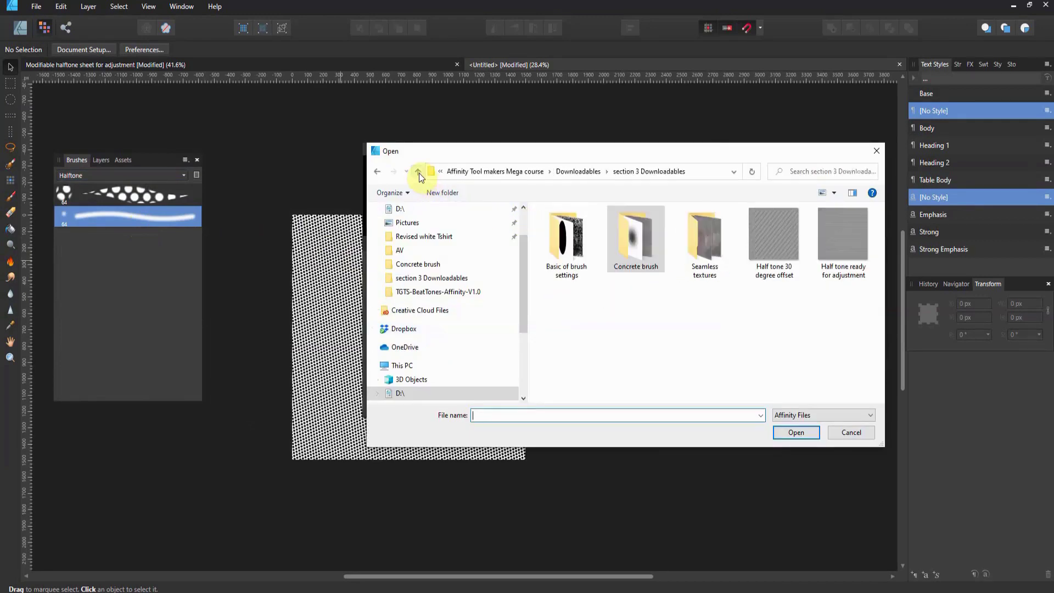
double_click(769, 242)
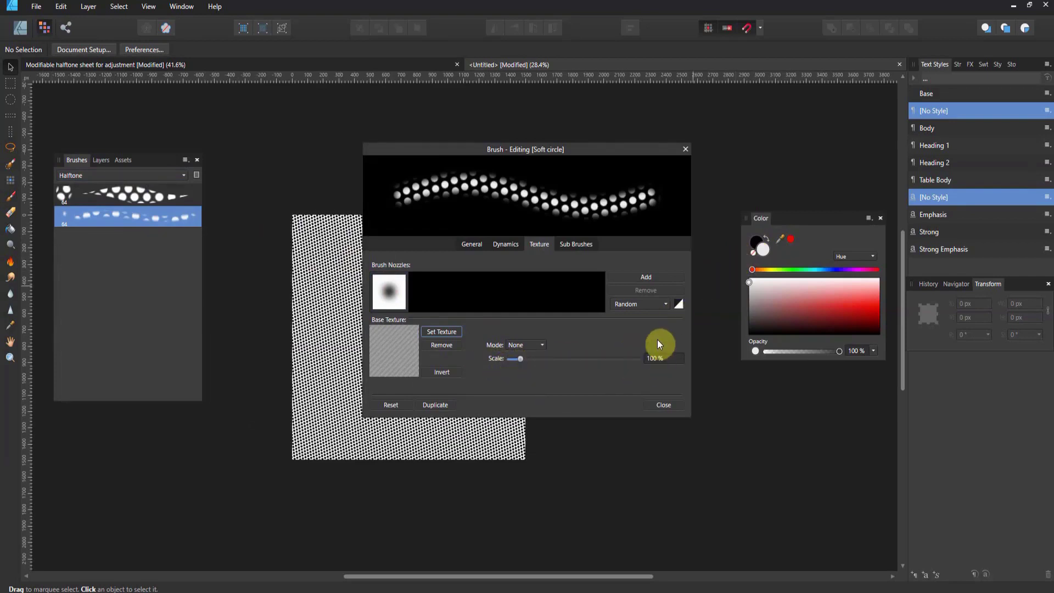
mouse_move(520, 360)
left_mouse_down()
mouse_move(557, 358)
mouse_move(522, 356)
left_mouse_up()
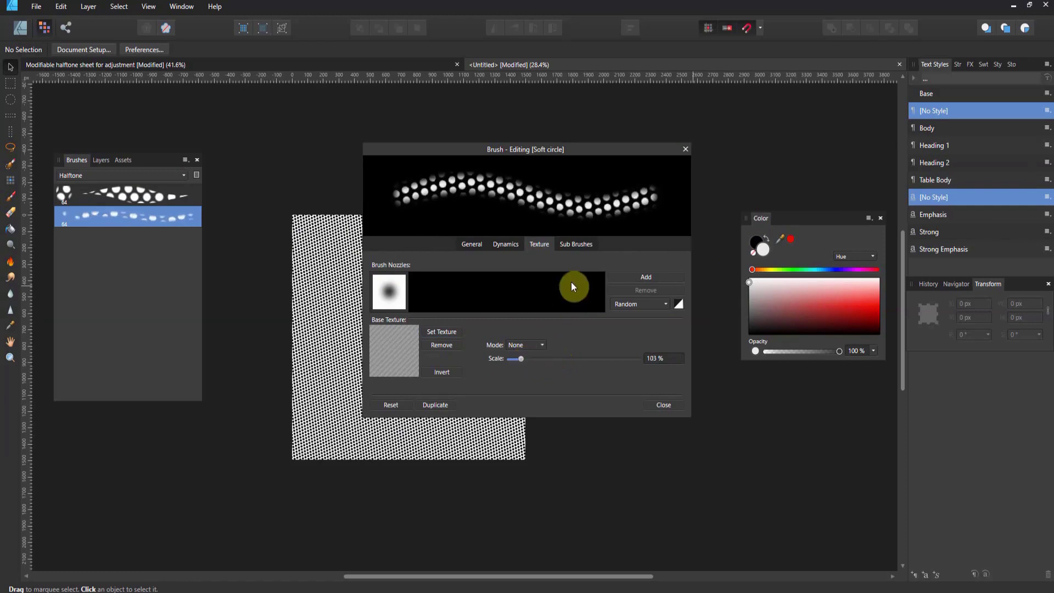
Step: Set the Soft circle brush's size jitter to 72% and finish editing the brush
left_click(504, 245)
left_click_drag(437, 265, 524, 278)
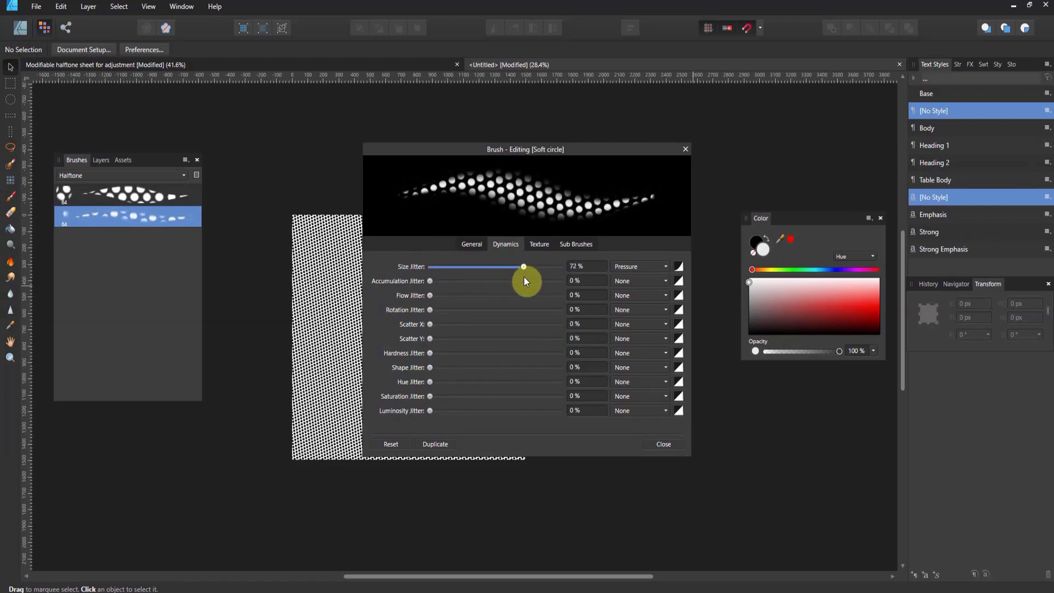
left_click(480, 248)
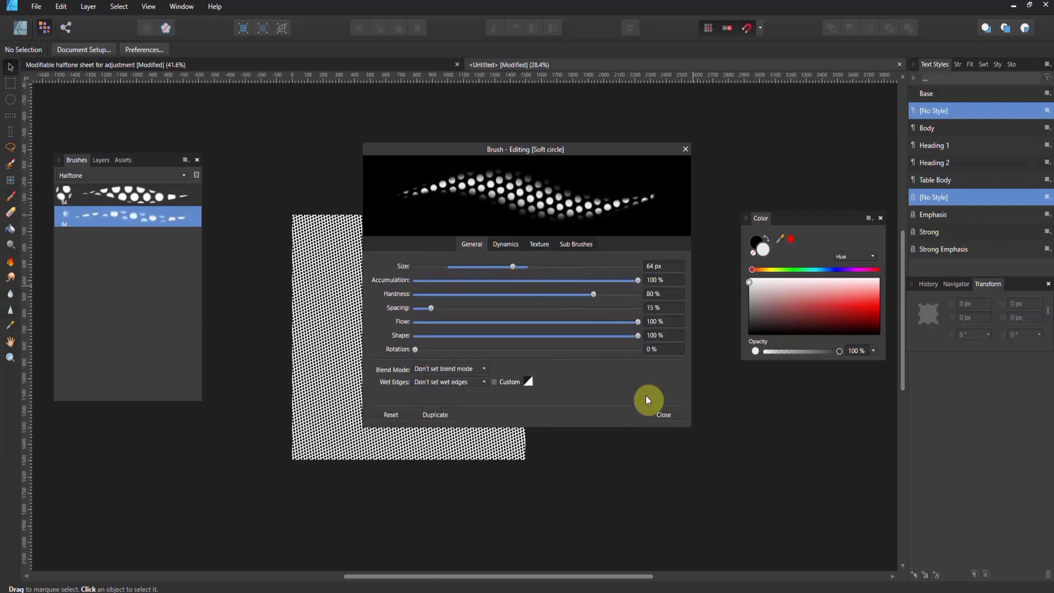
left_click(662, 416)
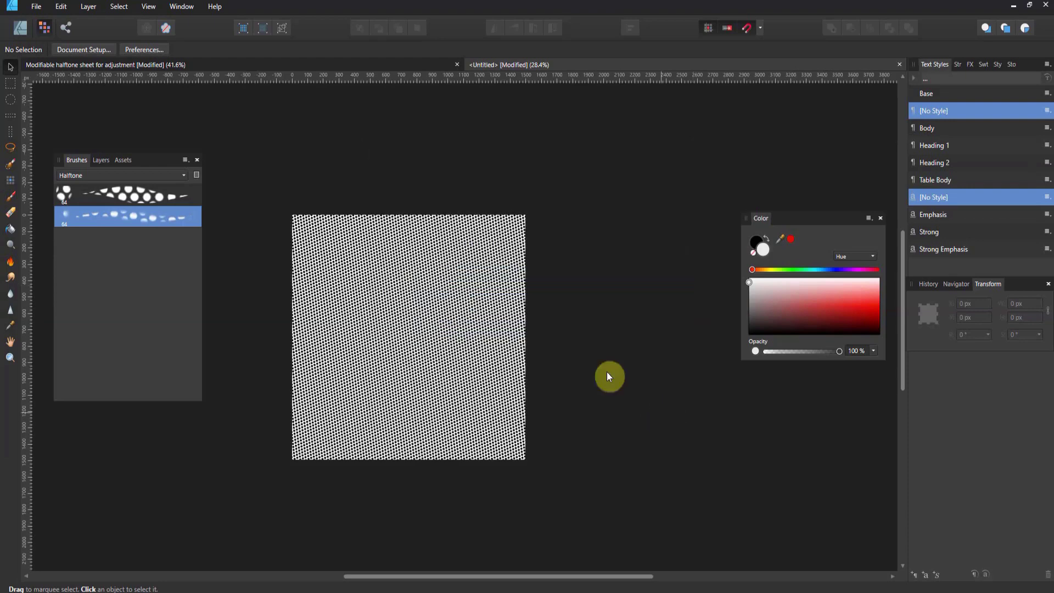
Step: Create a new 1500 × 1500 px document with a transparent background and cover the page with a light grey rectangle
left_click(35, 10)
left_click(40, 30)
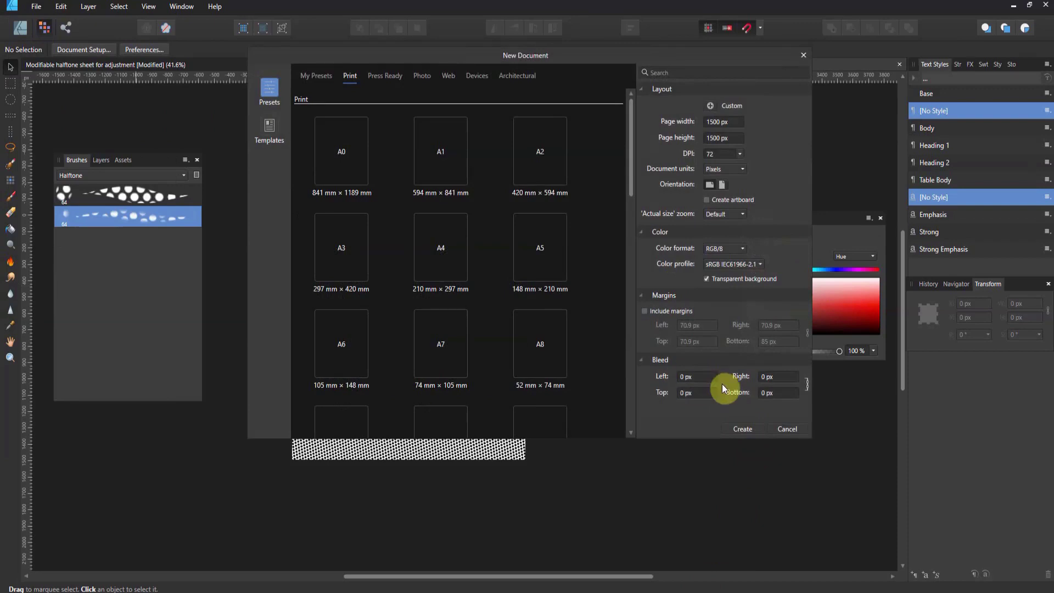
left_click(752, 427)
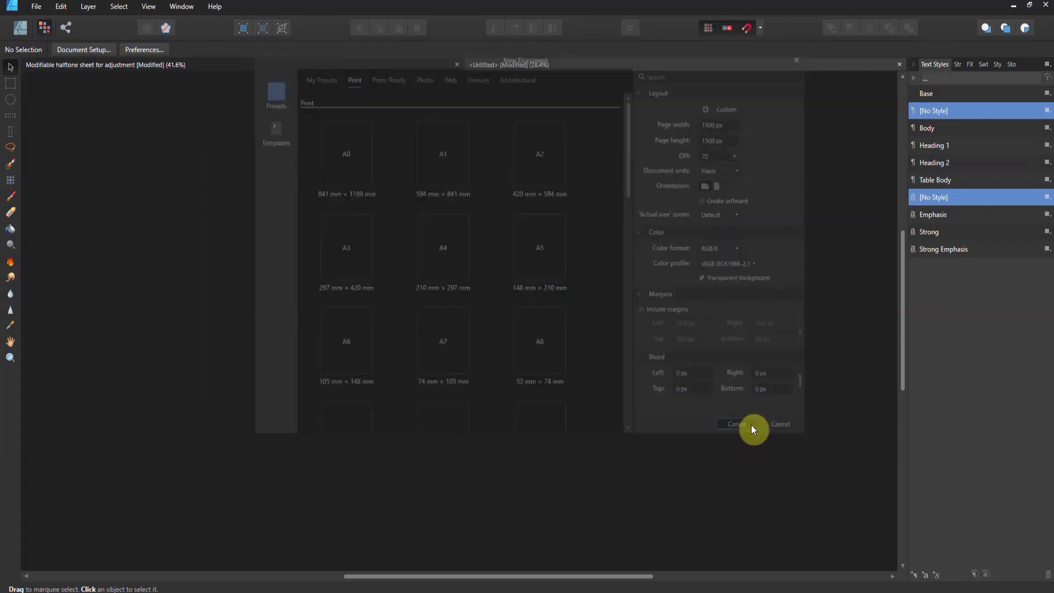
left_click(10, 245)
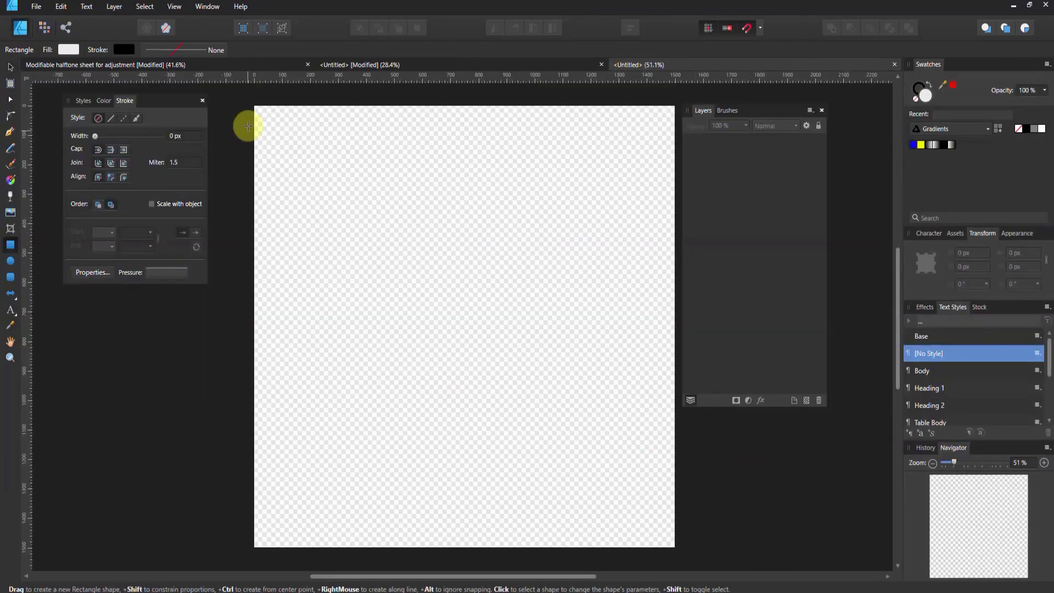
mouse_move(254, 106)
left_mouse_down()
mouse_move(682, 521)
mouse_move(676, 548)
left_mouse_up()
Step: Paint black halftone strokes across the middle of the page with the Soft circle brush at 97.3 px width in the Pixel Persona
left_click(43, 28)
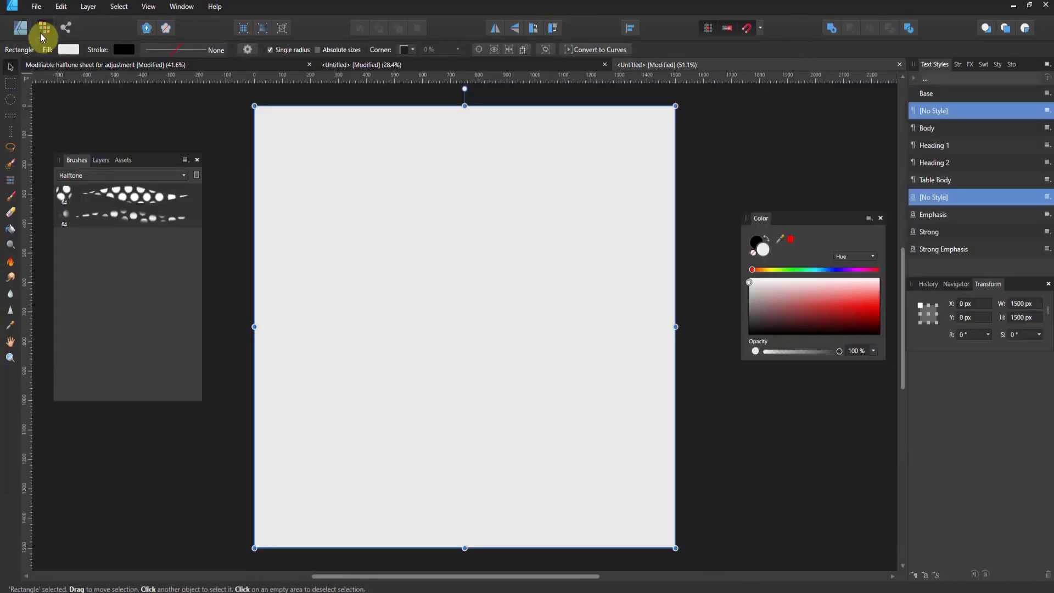
left_click(113, 207)
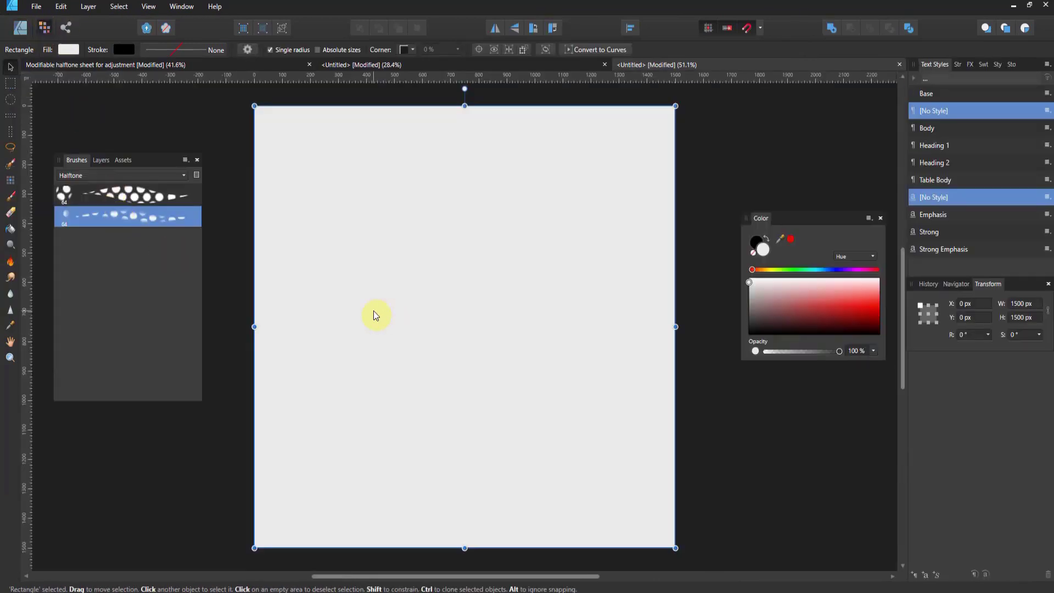
left_click(9, 198)
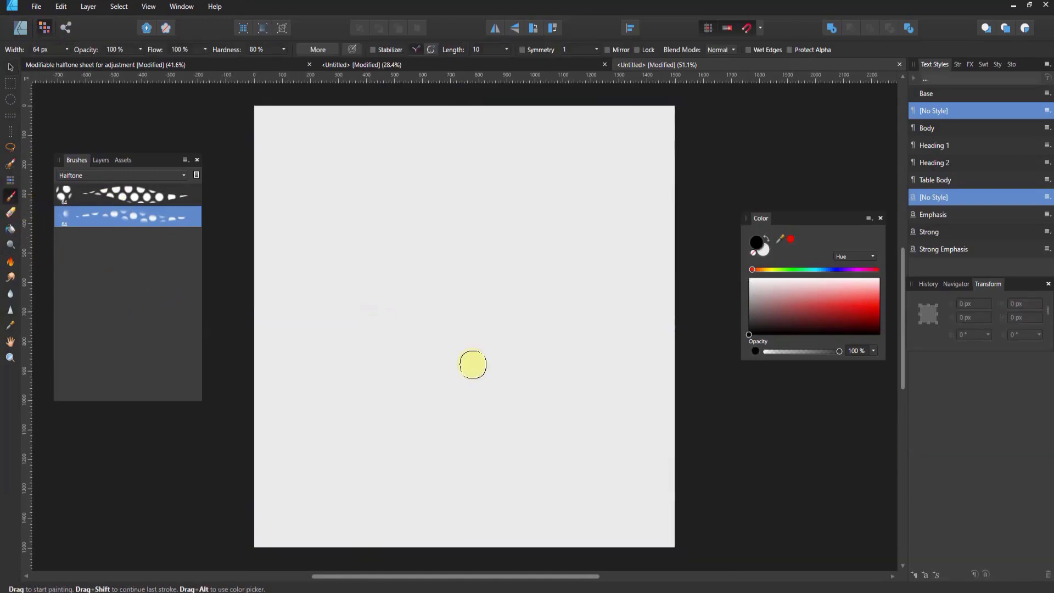
key("bracketright")
key("bracketright")
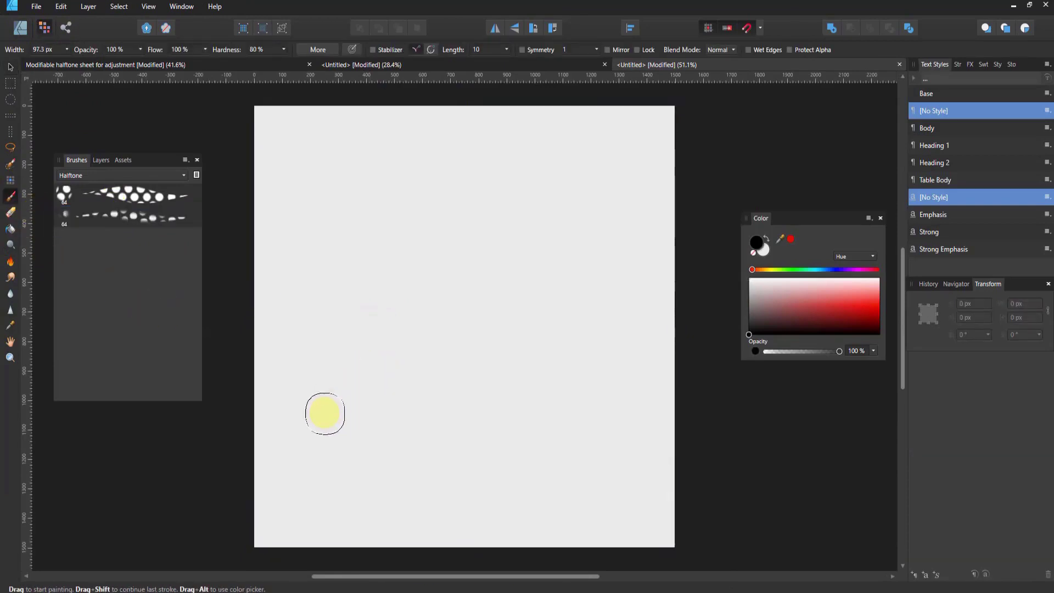
mouse_move(318, 379)
left_mouse_down()
mouse_move(540, 316)
mouse_move(369, 329)
mouse_move(291, 355)
mouse_move(300, 371)
mouse_move(324, 342)
mouse_move(473, 326)
mouse_move(541, 307)
mouse_move(511, 323)
mouse_move(415, 334)
mouse_move(330, 373)
mouse_move(340, 352)
mouse_move(306, 372)
mouse_move(309, 351)
mouse_move(287, 353)
mouse_move(344, 332)
mouse_move(554, 299)
mouse_move(365, 321)
mouse_move(519, 306)
mouse_move(369, 303)
mouse_move(346, 321)
mouse_move(436, 308)
mouse_move(322, 336)
mouse_move(351, 319)
mouse_move(282, 354)
mouse_move(343, 308)
mouse_move(280, 341)
mouse_move(320, 358)
mouse_move(549, 326)
mouse_move(311, 381)
mouse_move(456, 353)
mouse_move(360, 371)
mouse_move(533, 359)
mouse_move(429, 428)
mouse_move(459, 404)
mouse_move(517, 424)
left_mouse_up()
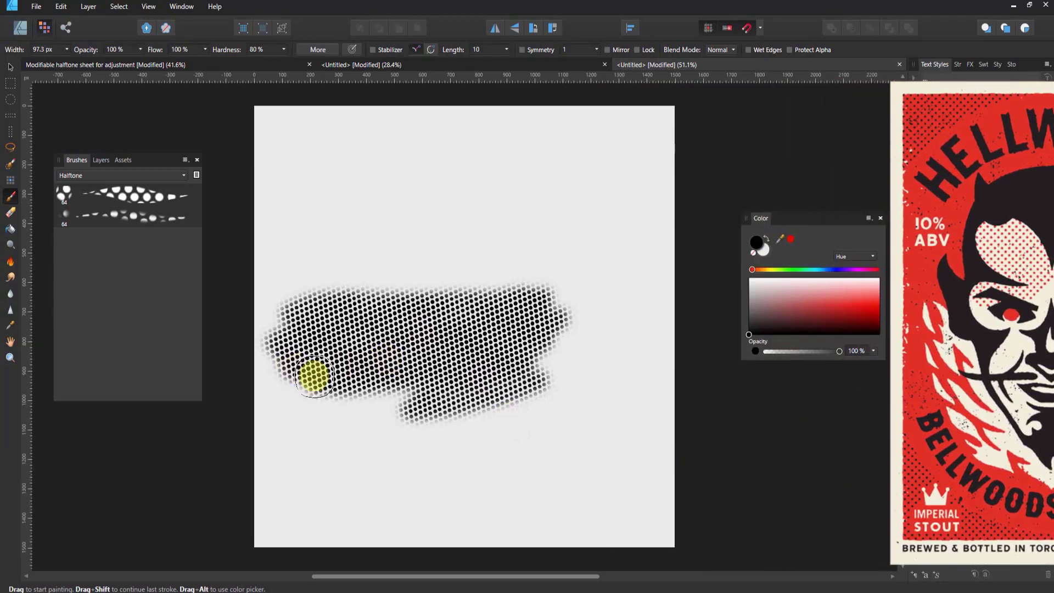
mouse_move(406, 404)
left_mouse_down()
mouse_move(388, 405)
mouse_move(365, 437)
left_mouse_up()
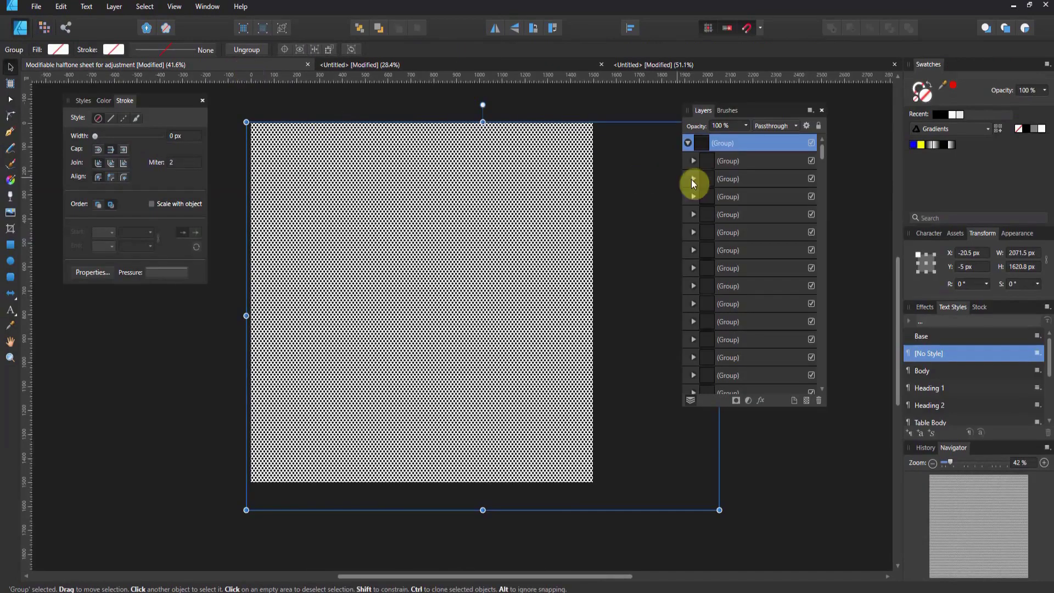
Step: Select the Origin ellipse inside the lowest Dot symbol of the modifiable halftone sheet
scroll(742, 264, "down", 10)
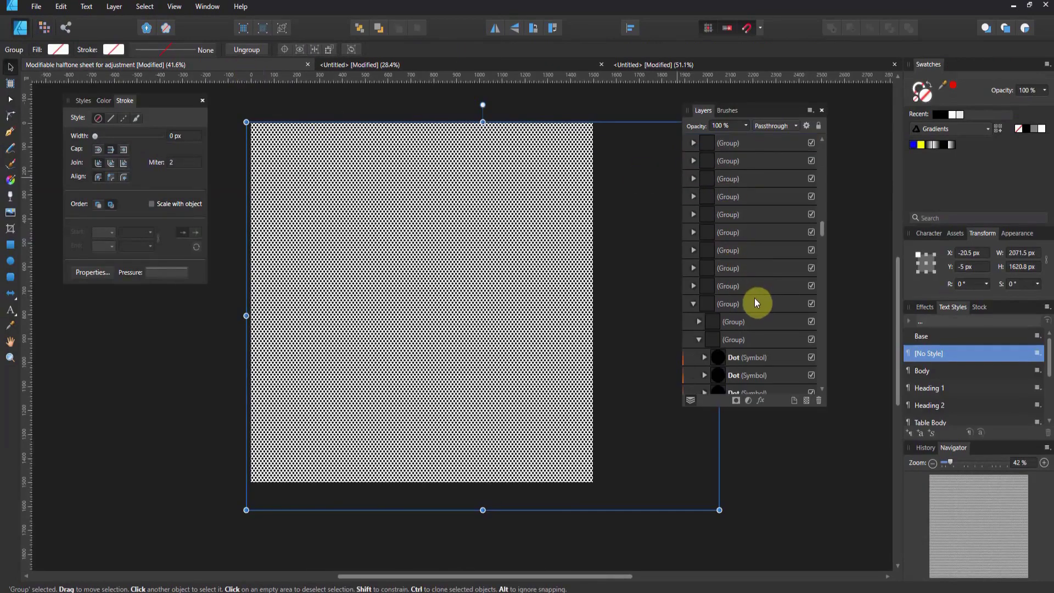
scroll(753, 304, "down", 5)
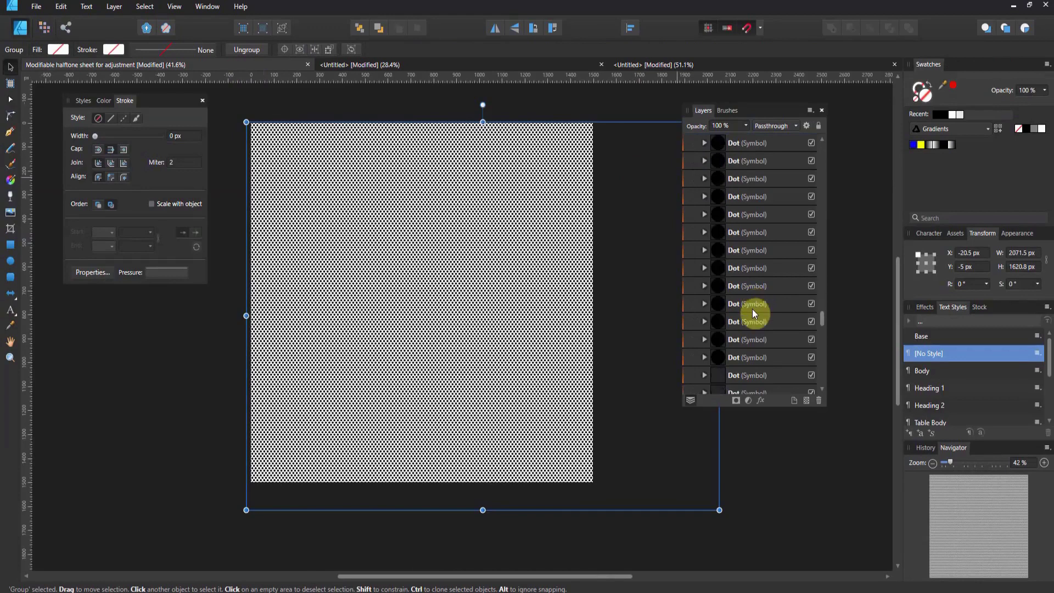
left_click(739, 357)
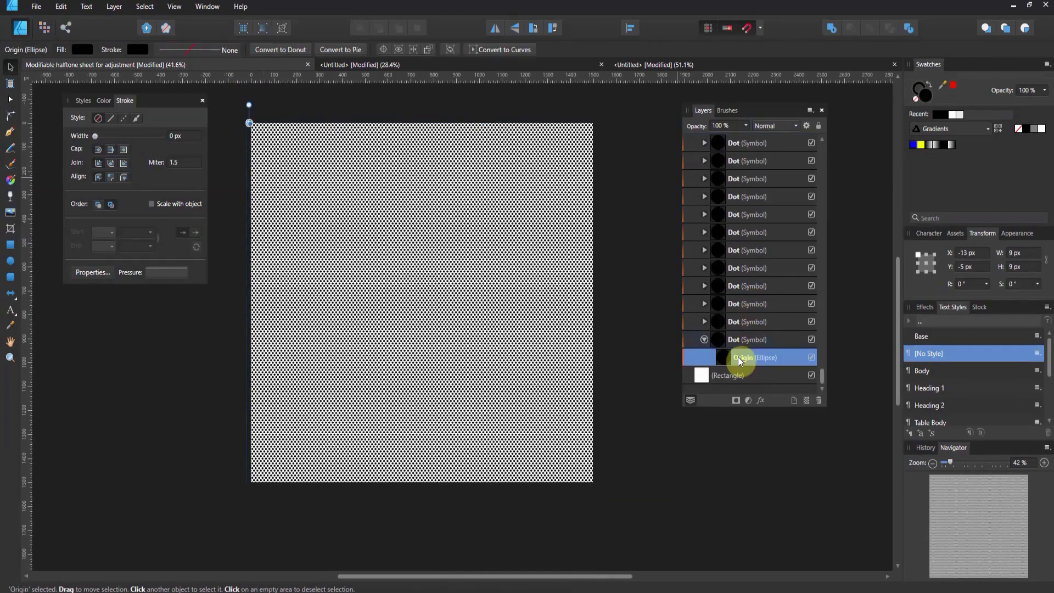